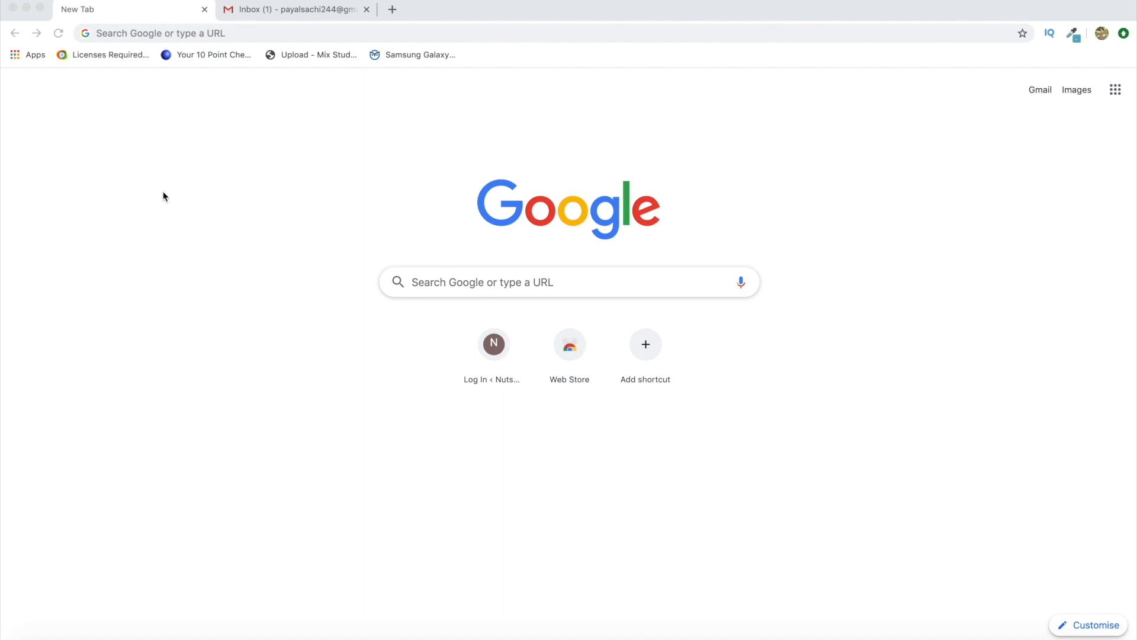
Google 'amazon affiliate' and open the Amazon.in Associates result
left_click(190, 32)
type("ama")
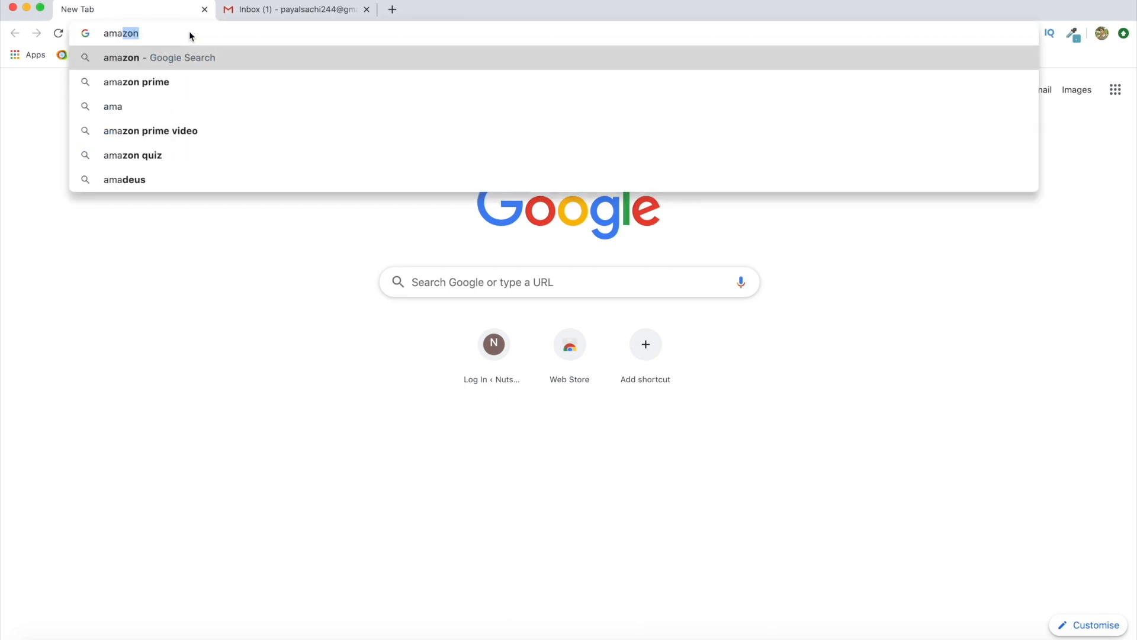
type("zon")
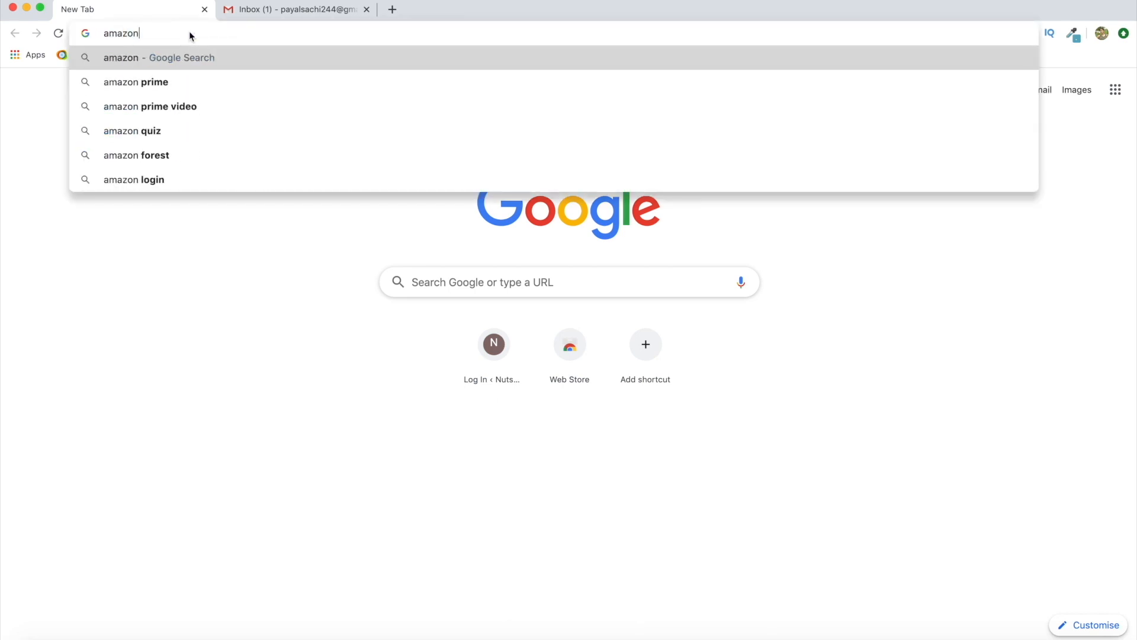
type(" affiliate")
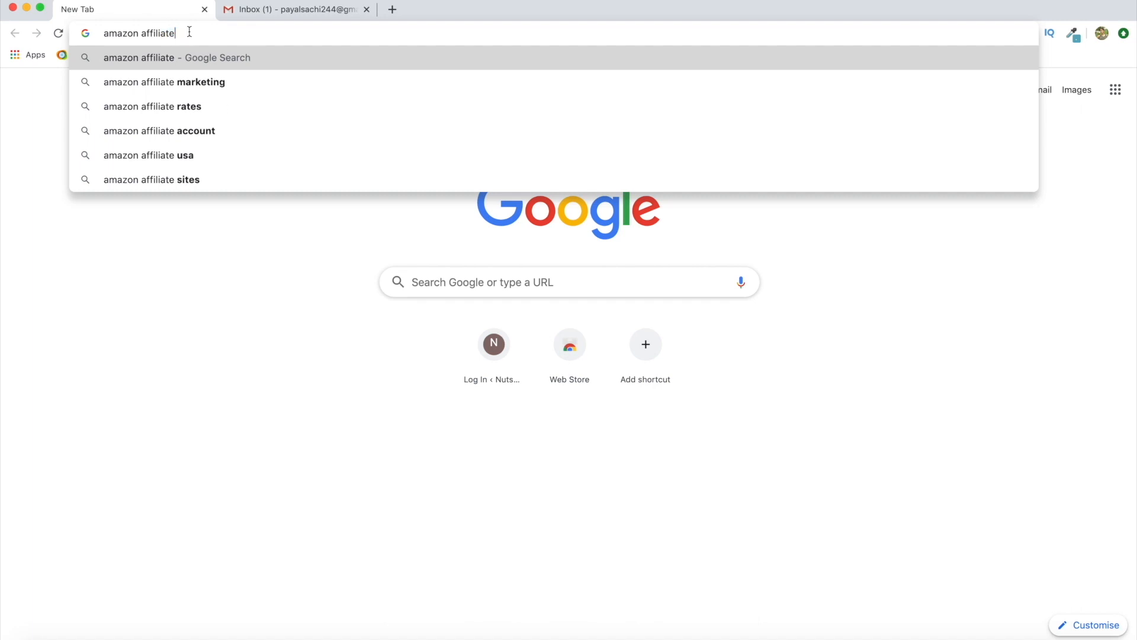
key("Return")
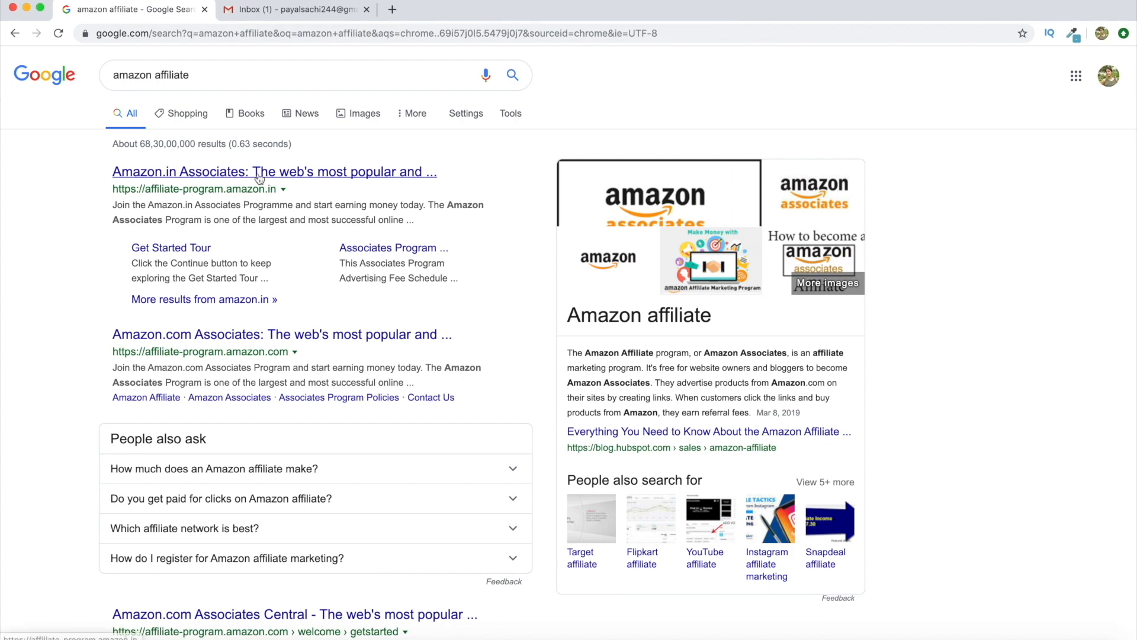
left_click(281, 176)
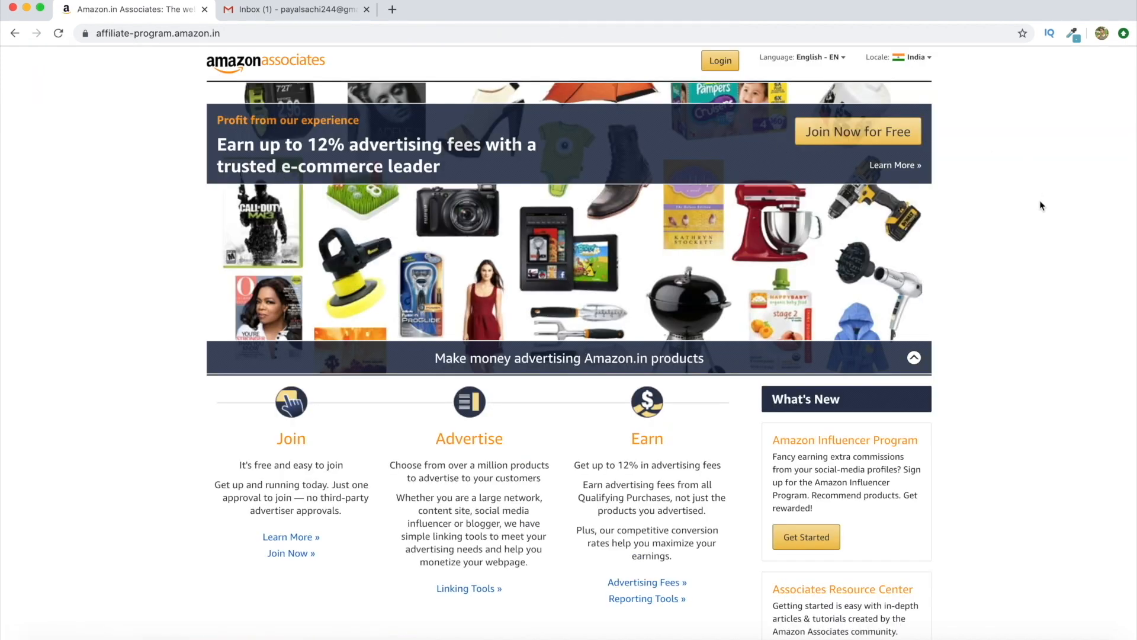
Look over the Amazon.in Associates home page, then choose Join Now for Free
scroll(989, 250, "down", 2)
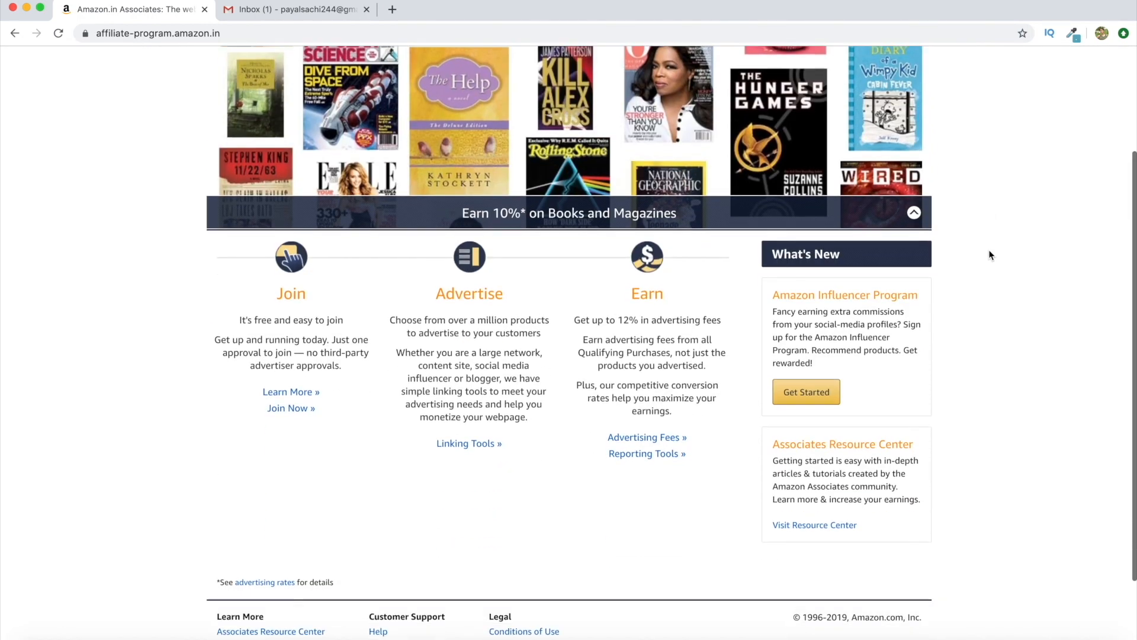
scroll(989, 255, "up", 3)
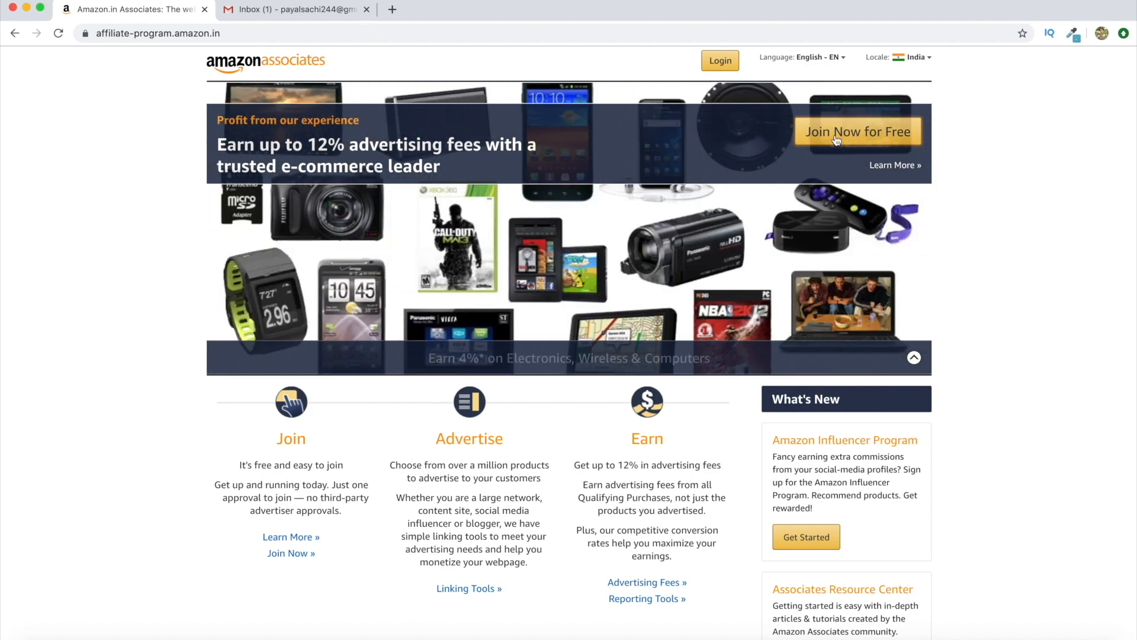
left_click(871, 134)
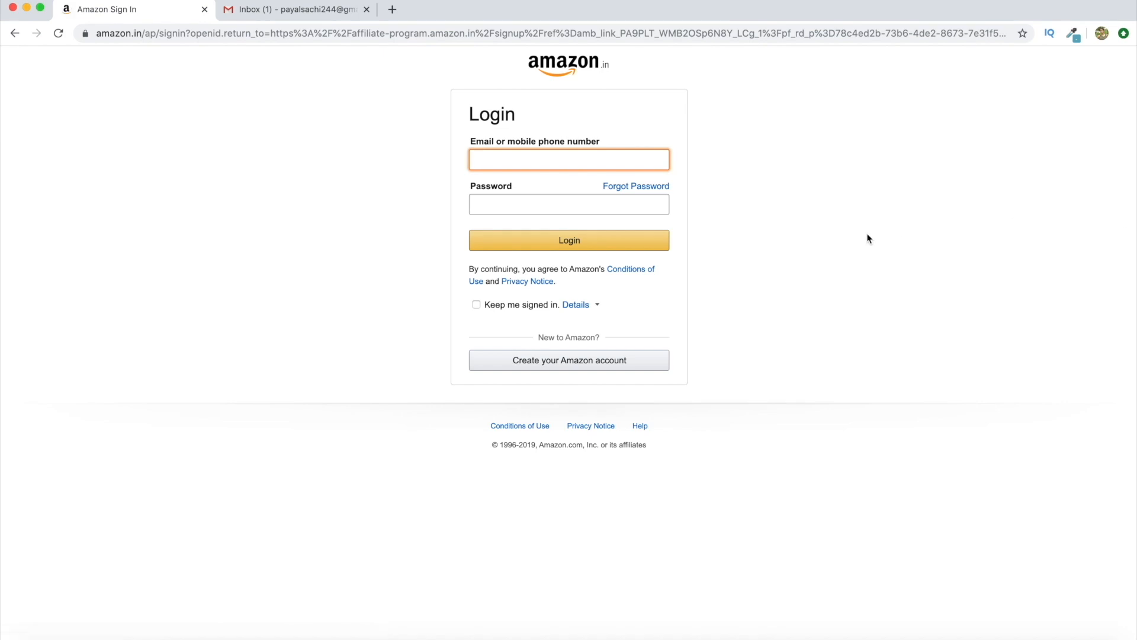
Start a new Amazon account and enter the user's name and Gmail address
left_click(552, 362)
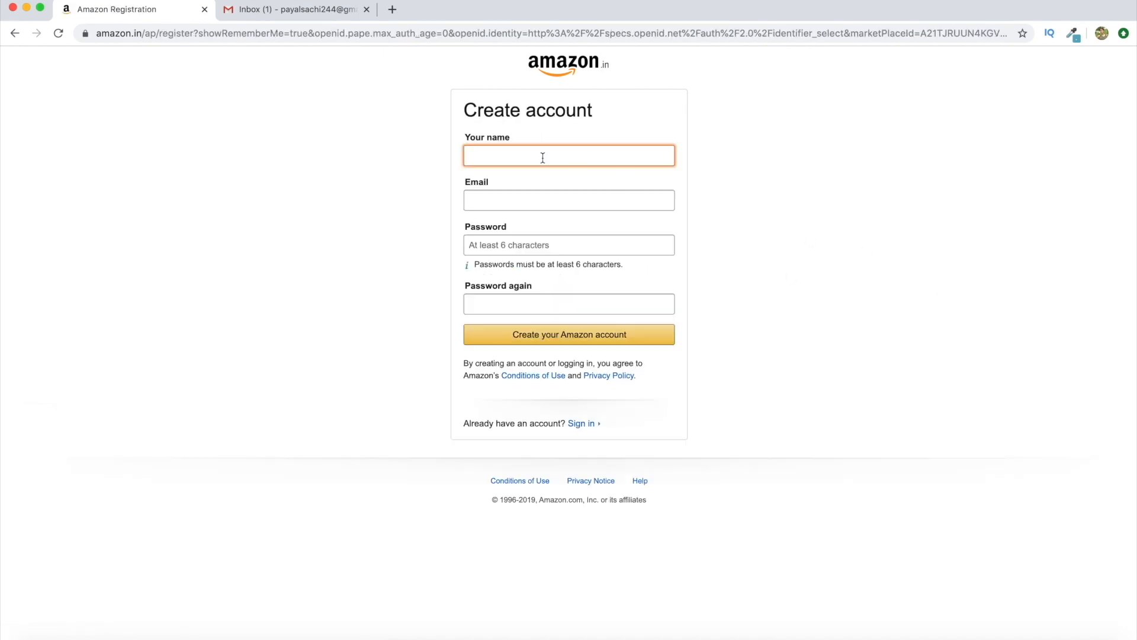
left_click(501, 205)
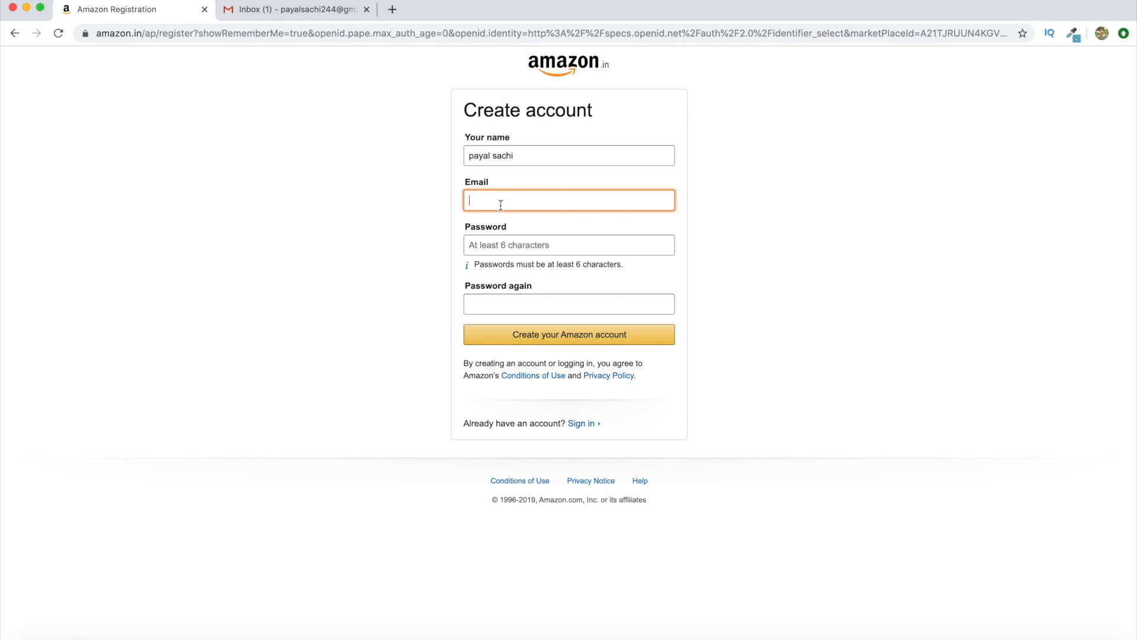
Enter and confirm the account password, then submit the new account
left_click(489, 250)
type("•••••")
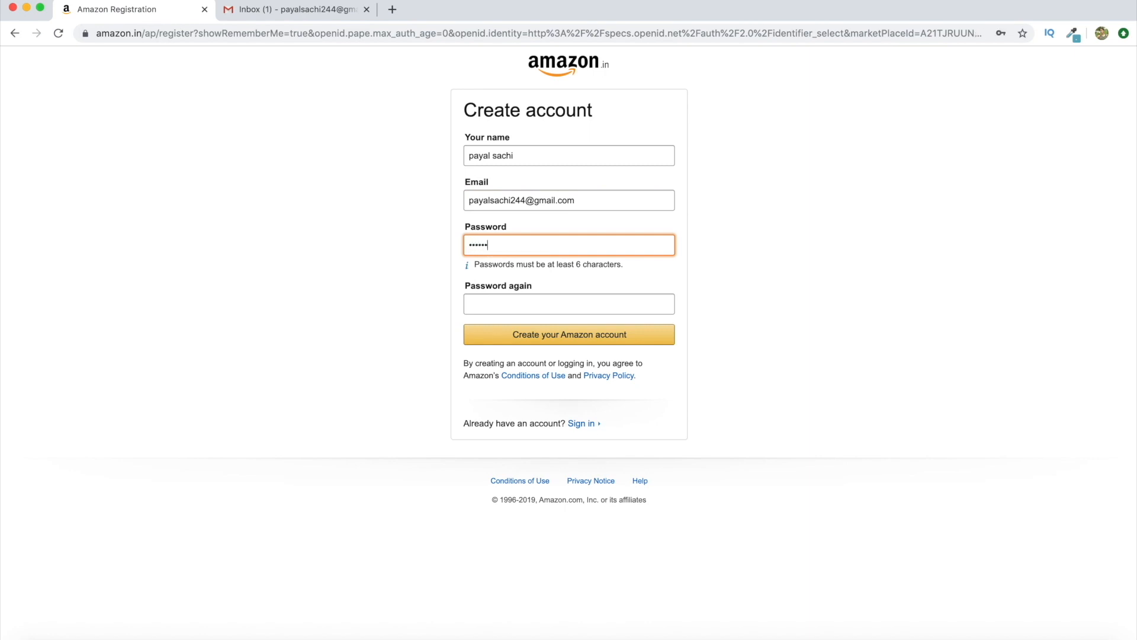
key("Tab")
type("•")
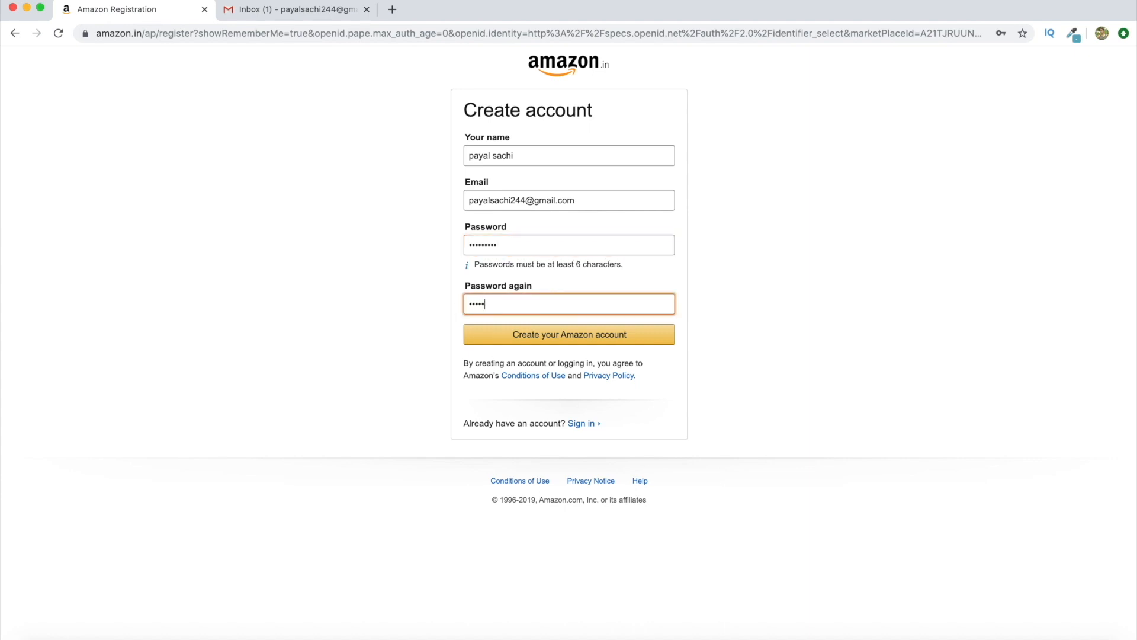
left_click(573, 337)
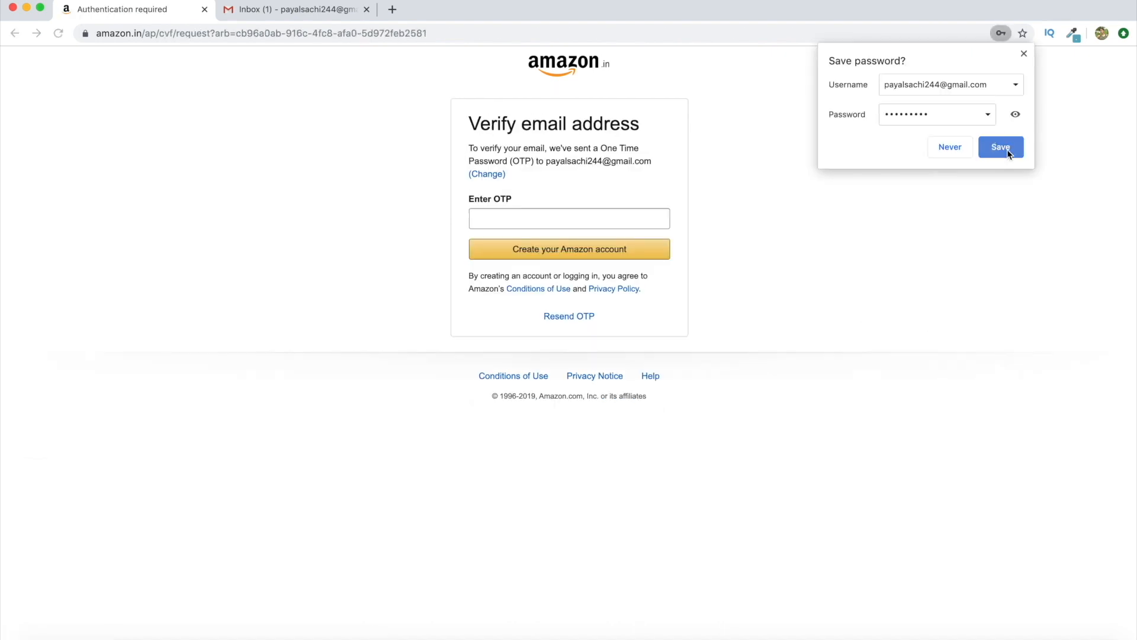
Decline saving the password and copy the one-time password from Amazon's Gmail email
left_click(1005, 147)
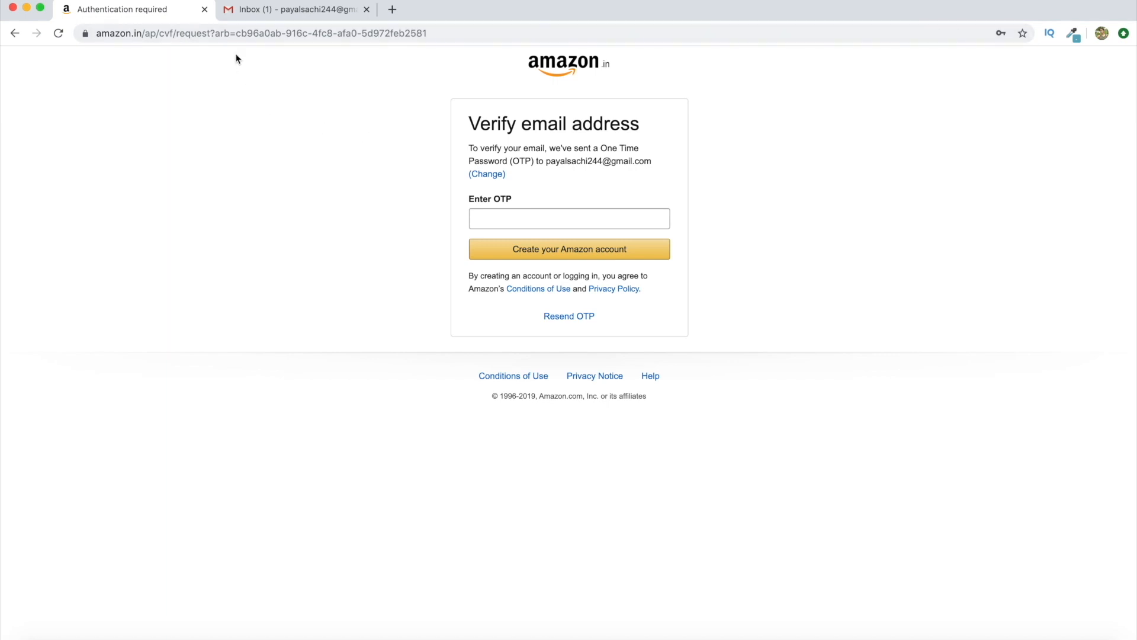
left_click(295, 14)
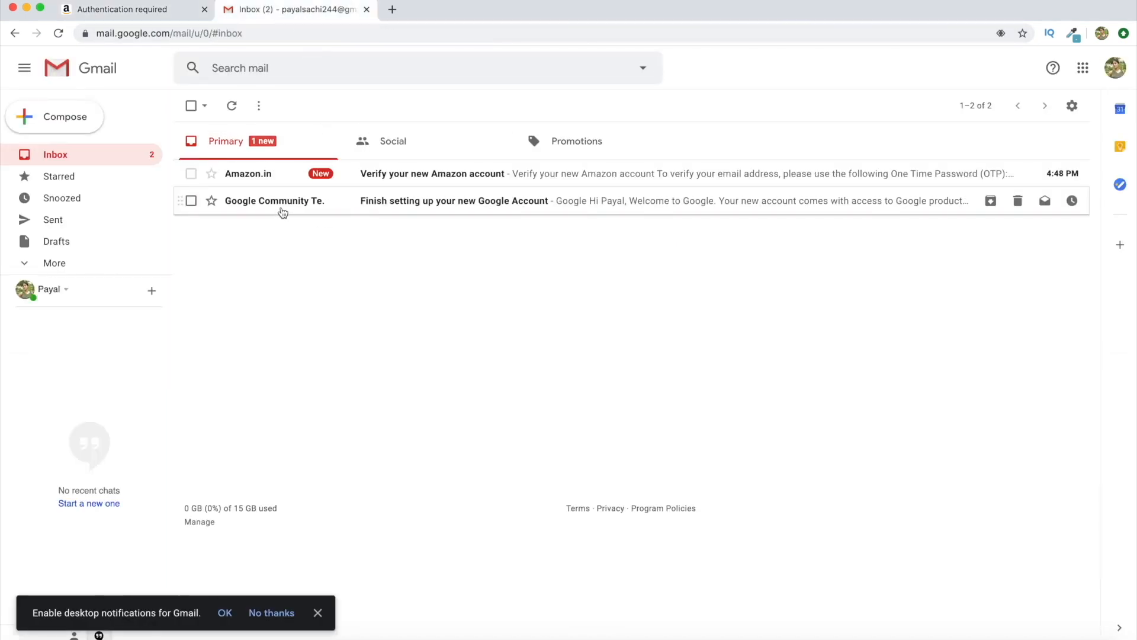
left_click(406, 177)
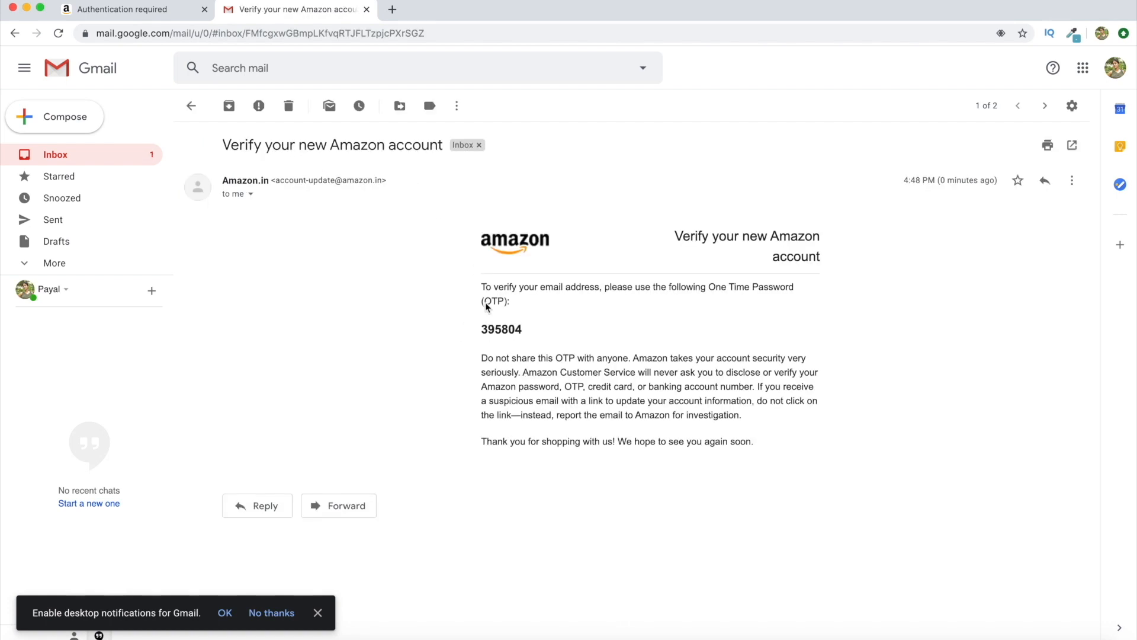
left_click_drag(481, 329, 533, 330)
left_click(533, 332)
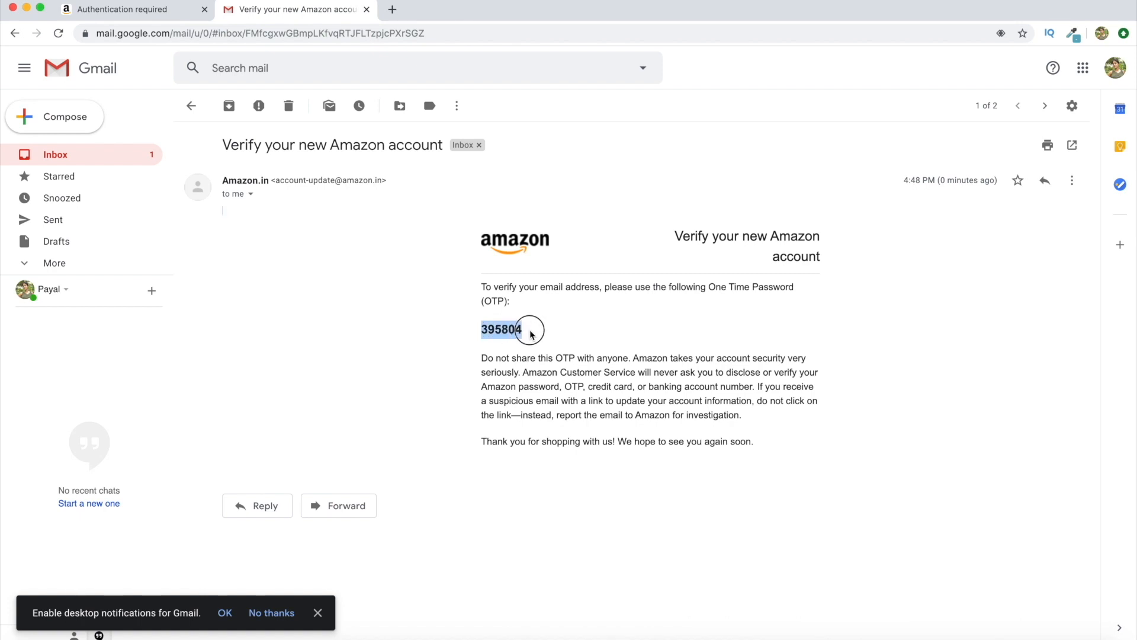
right_click(508, 328)
left_click(533, 359)
Paste the one-time password into Amazon's Enter OTP field
left_click(65, 9)
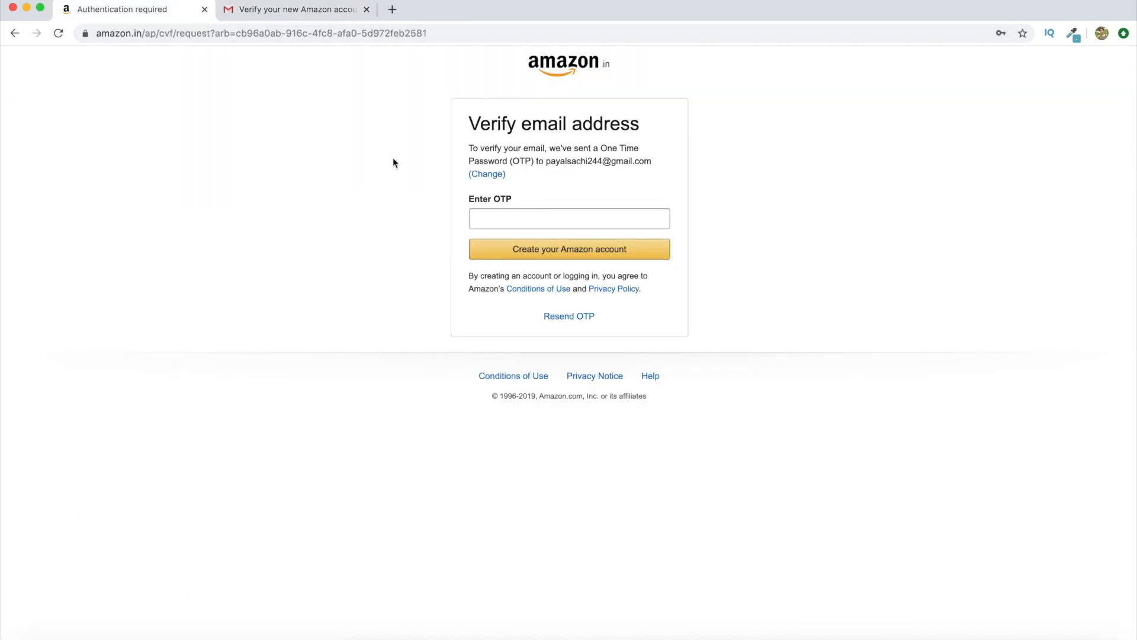
left_click(492, 216)
right_click(493, 217)
left_click(522, 301)
Verify the account with the code and enter the payee's name
left_click(602, 251)
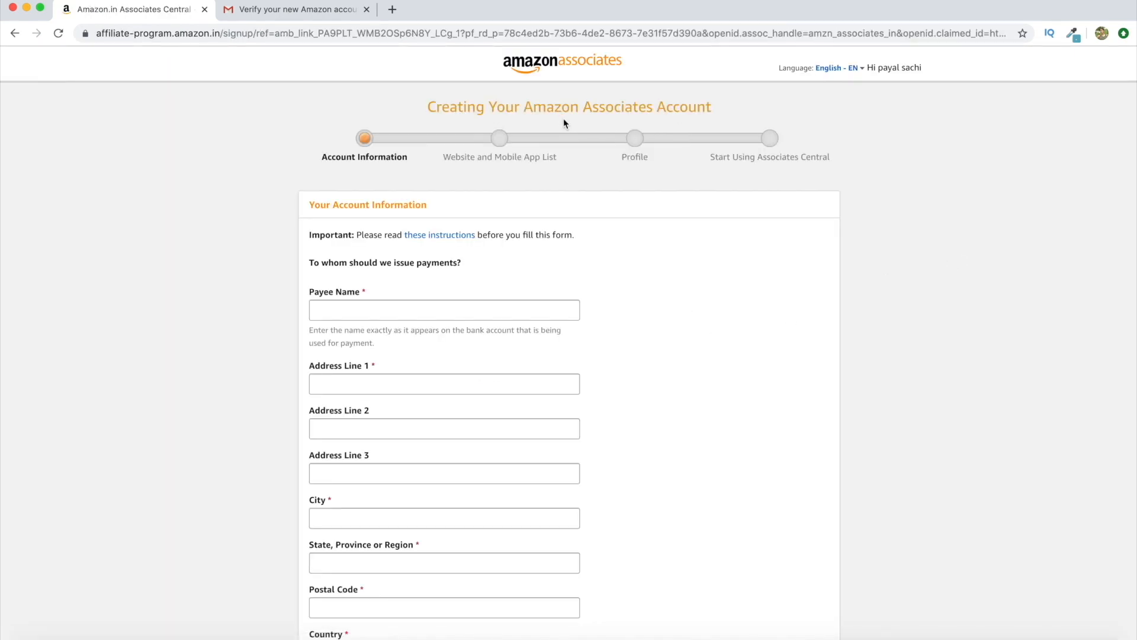
scroll(665, 288, "down", 3)
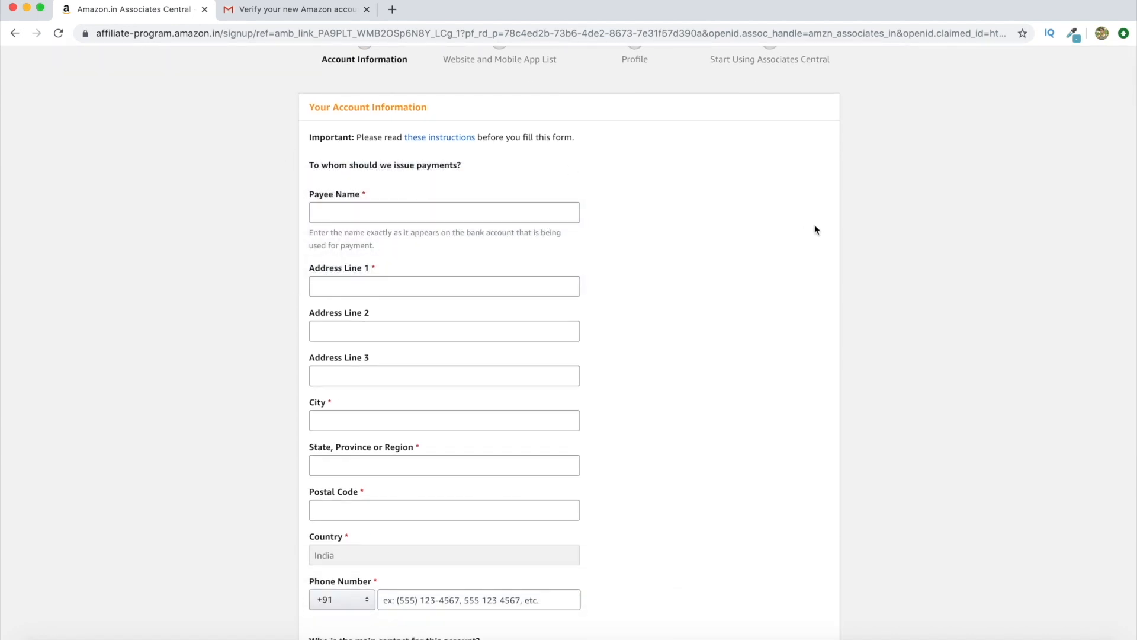
scroll(702, 250, "down", 2)
left_click(449, 152)
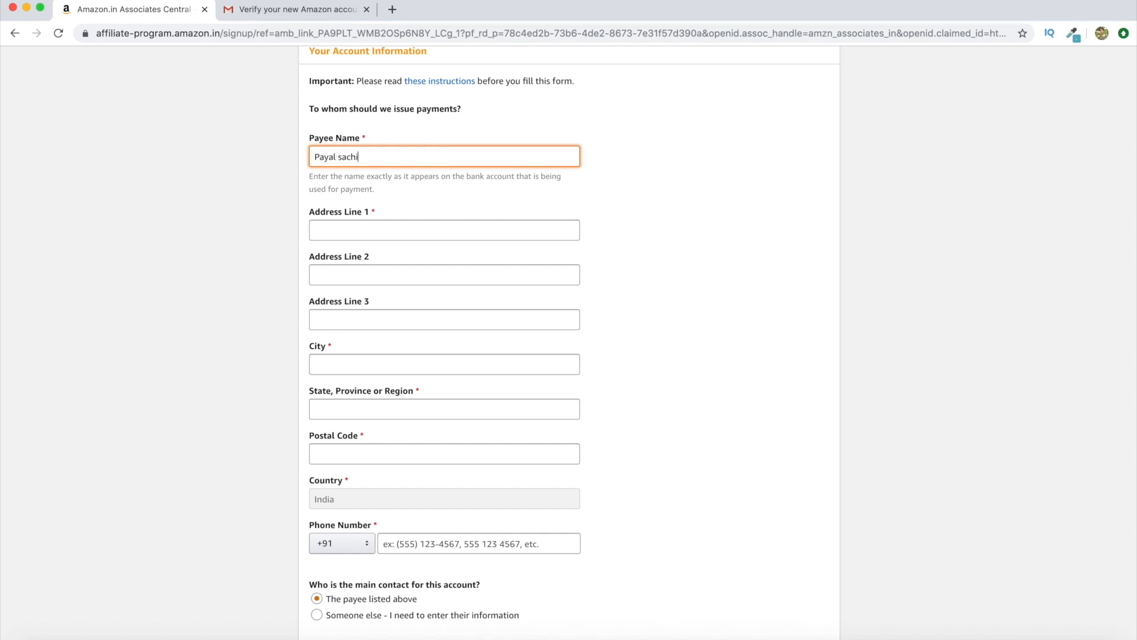
Fill in the payee's address lines, city, state, postal code and phone number
left_click(399, 233)
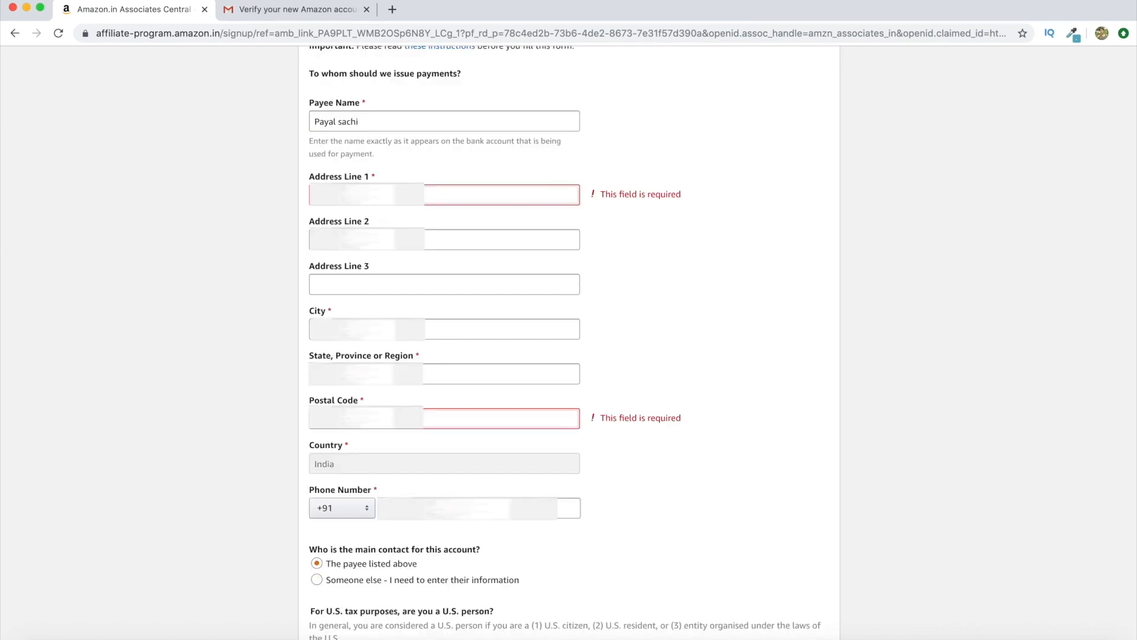
left_click(385, 195)
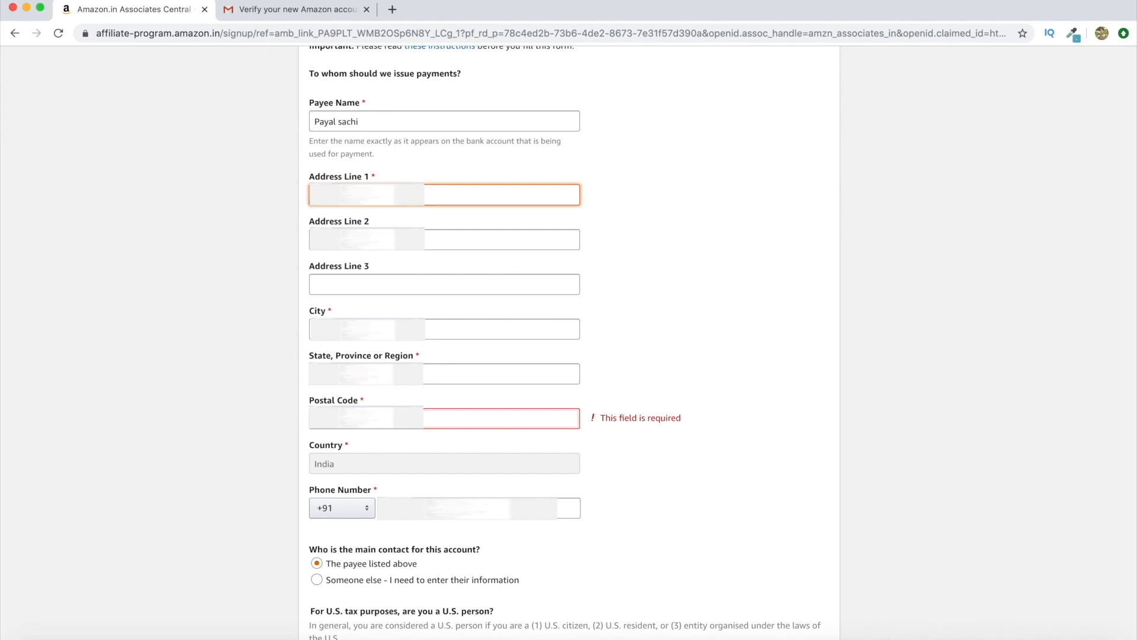
key("Tab")
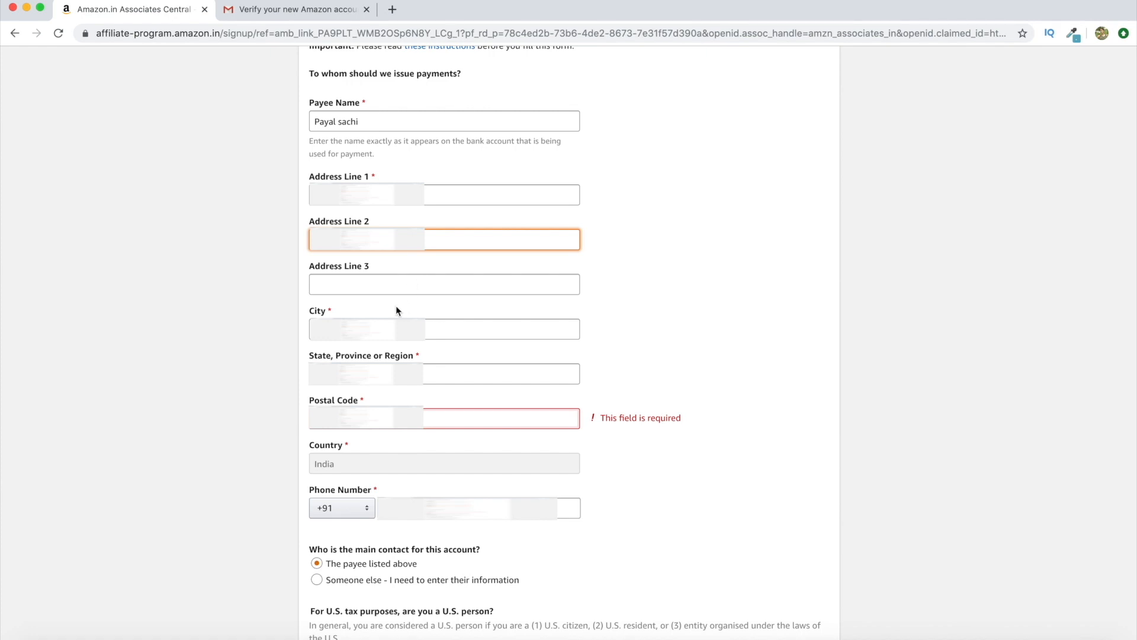
key("Tab")
key("Tab")
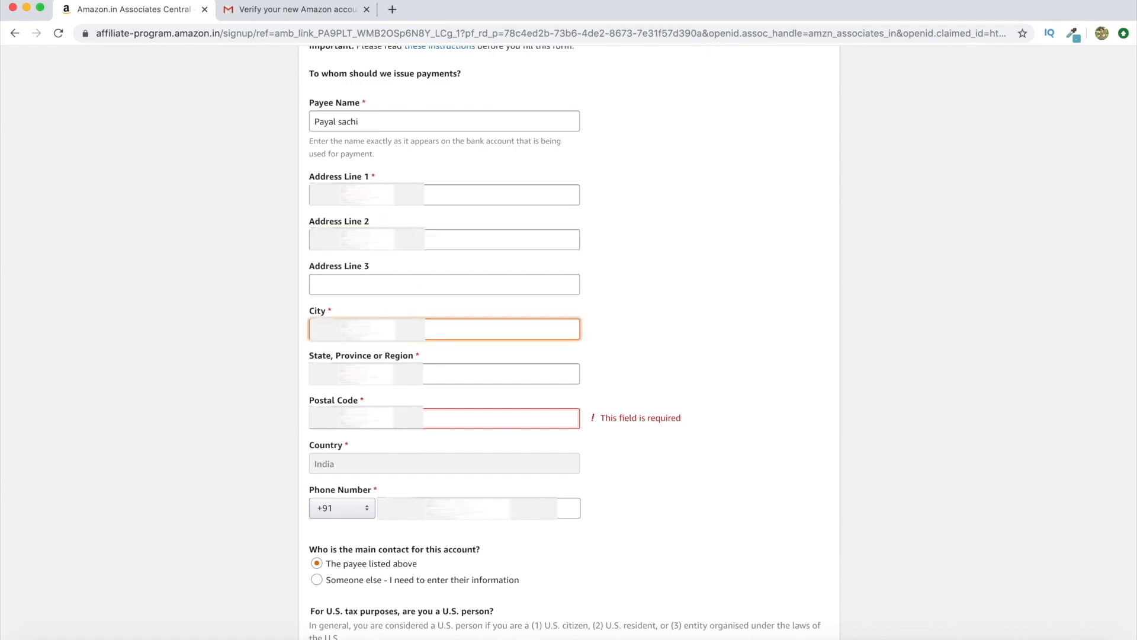
key("Tab")
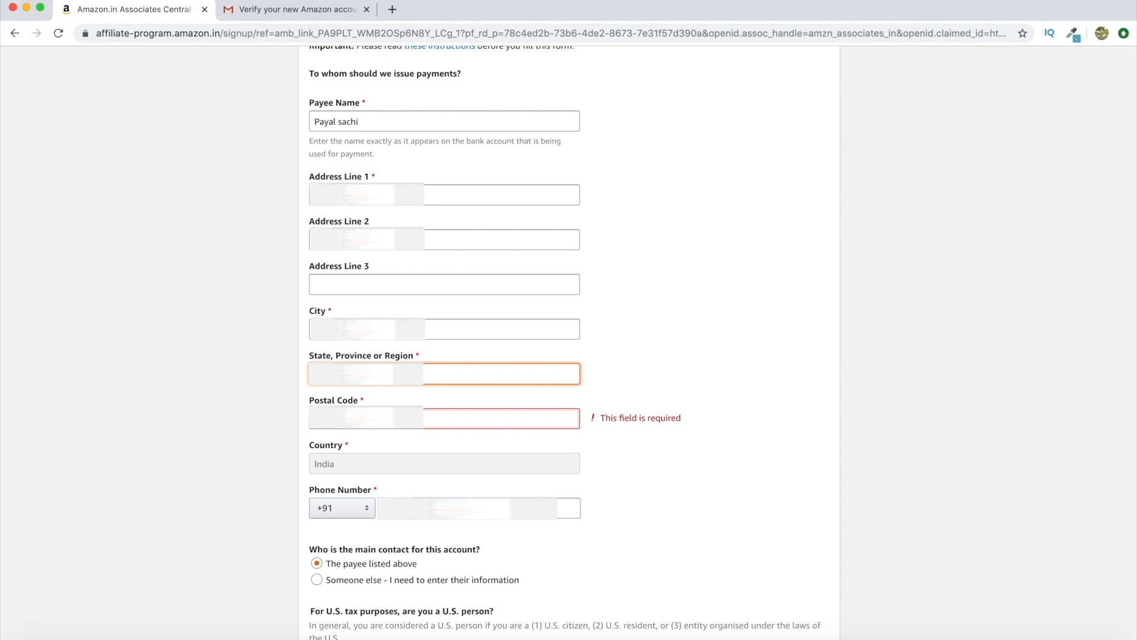
left_click(373, 426)
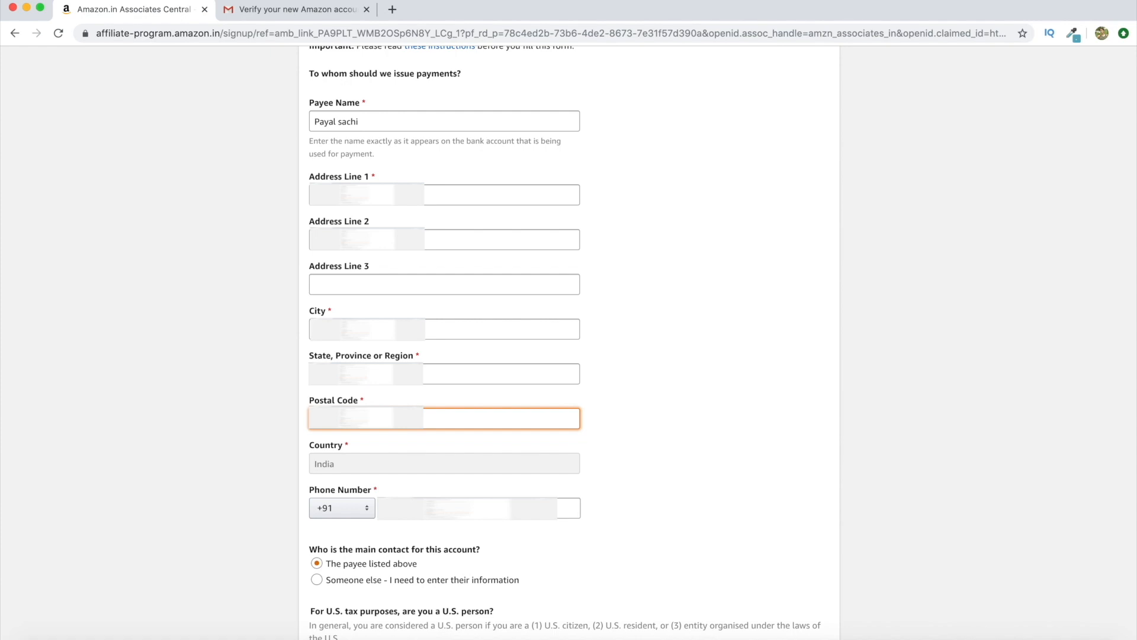
left_click(411, 507)
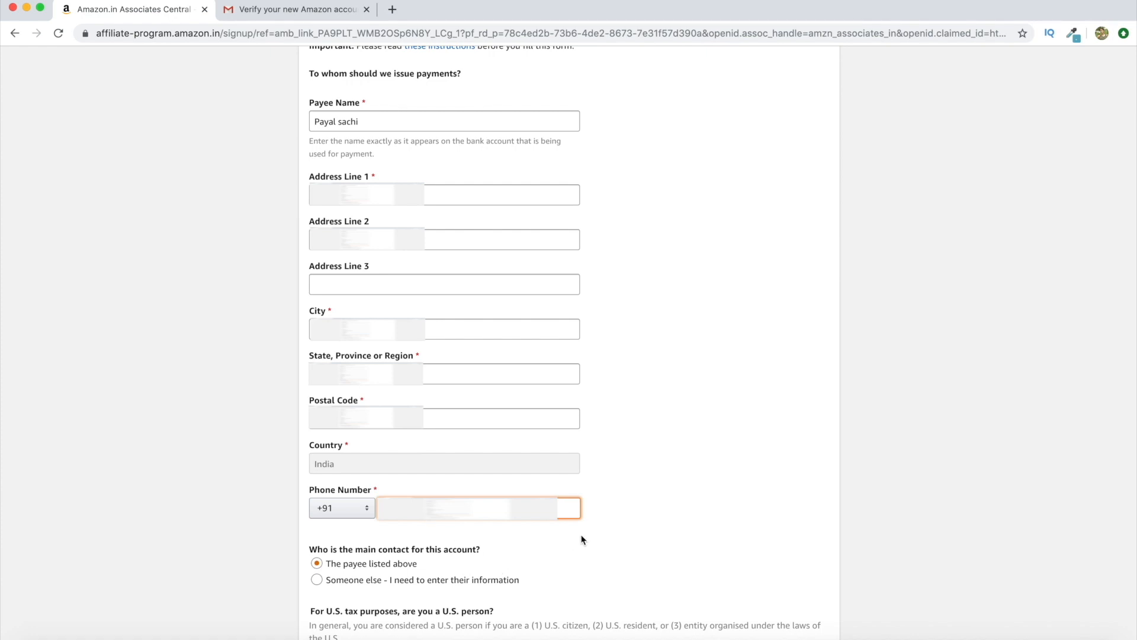
Answer No to being a U.S. person and continue to the website list
scroll(581, 538, "down", 5)
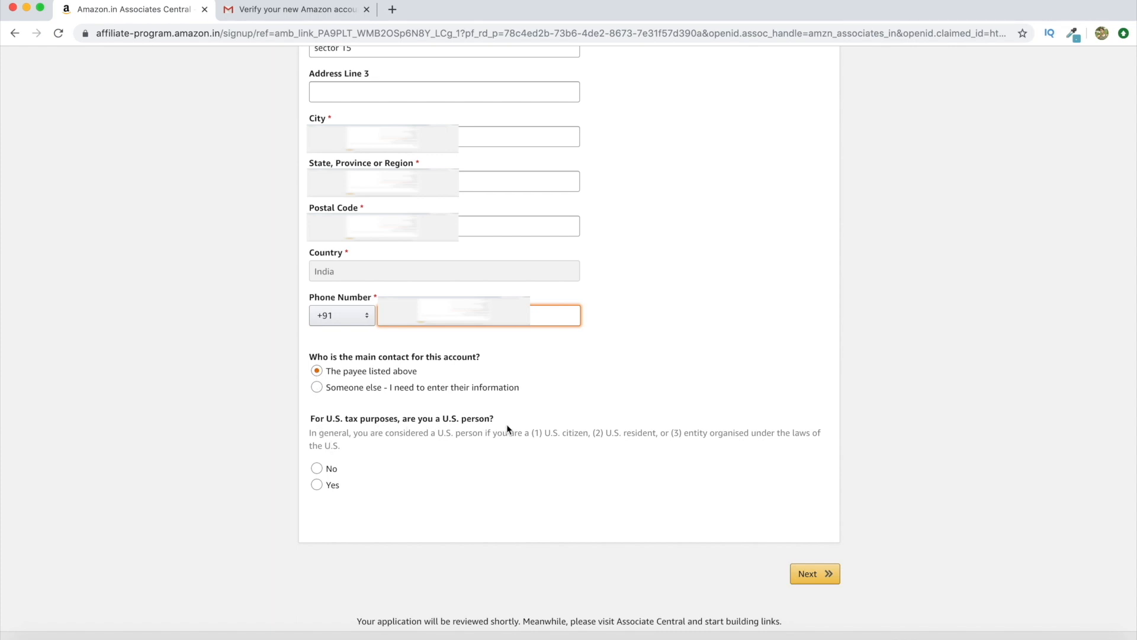
left_click(317, 469)
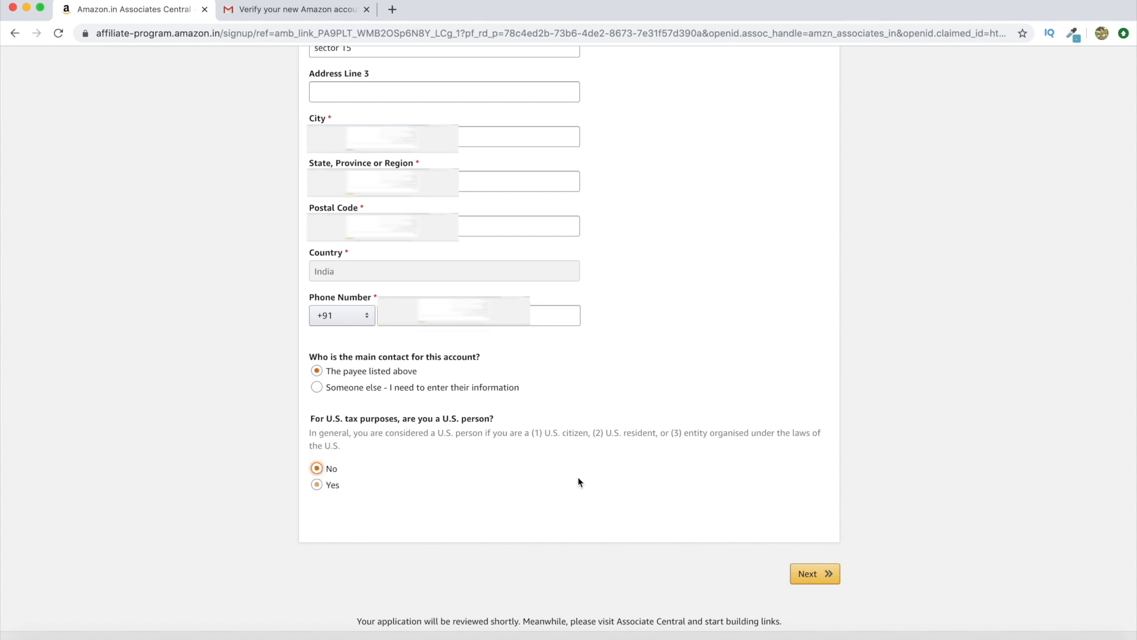
left_click(817, 574)
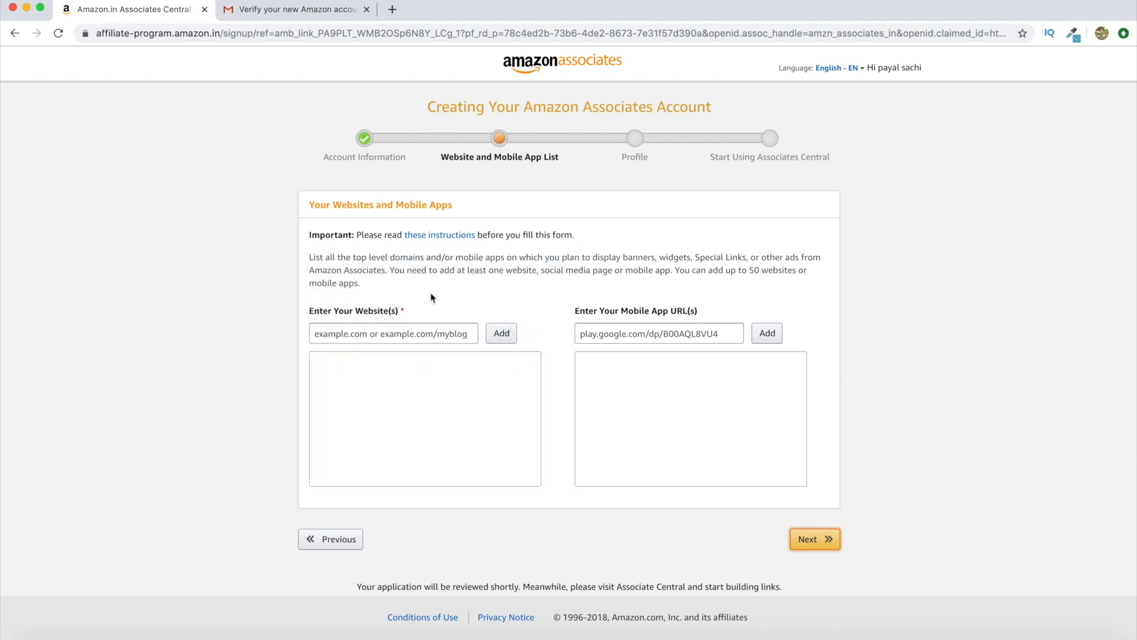
left_click(401, 339)
type("www.nutshellschool.com")
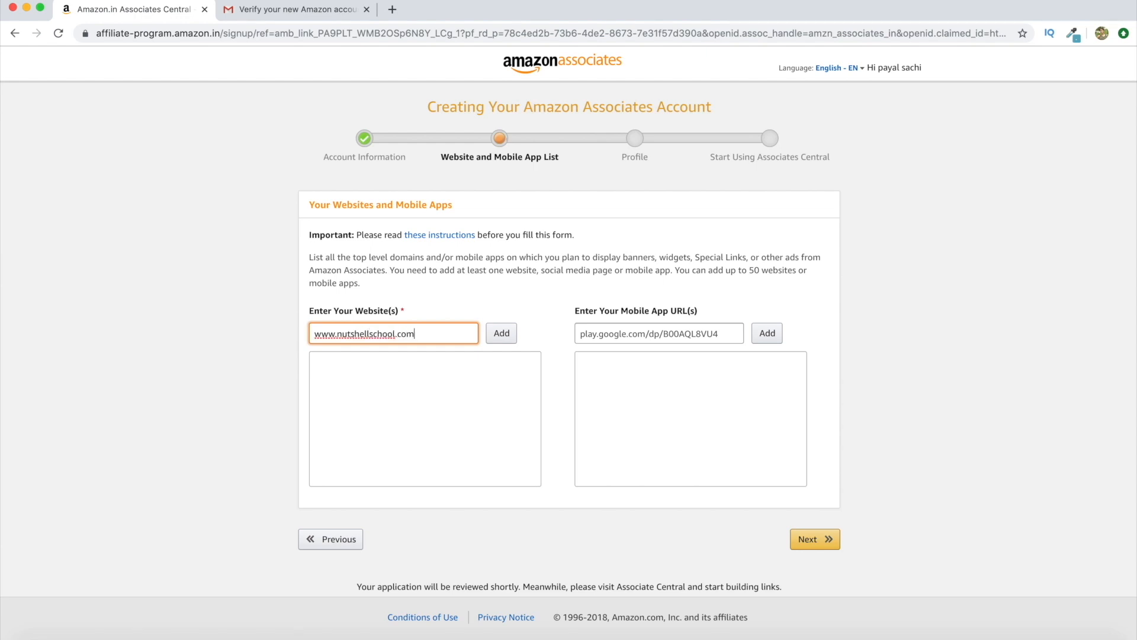
left_click(502, 333)
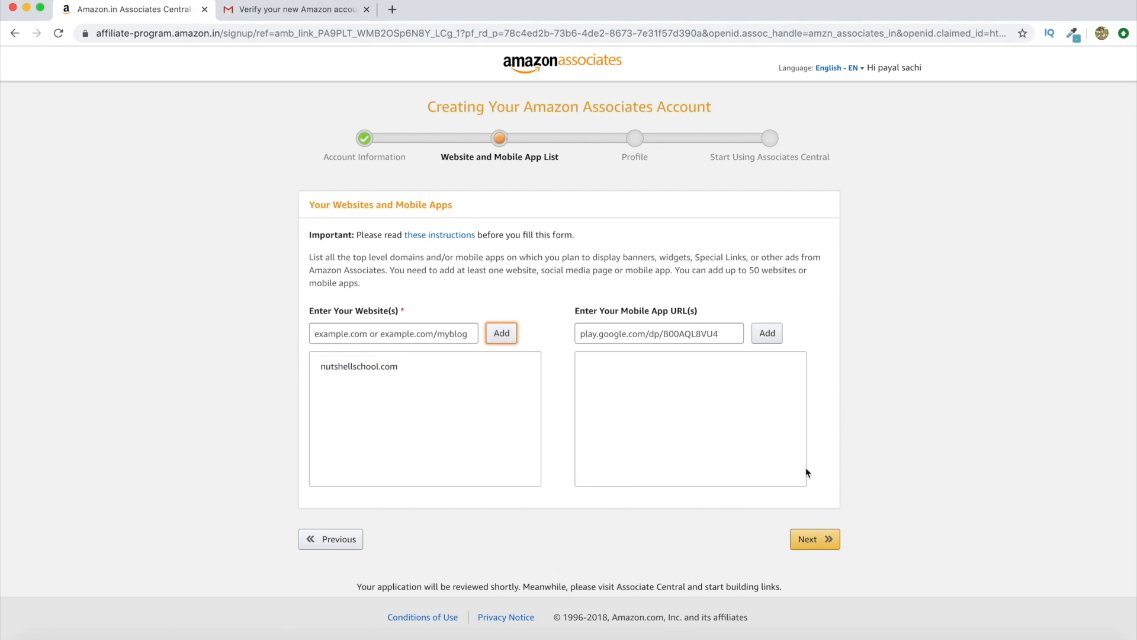
left_click(820, 541)
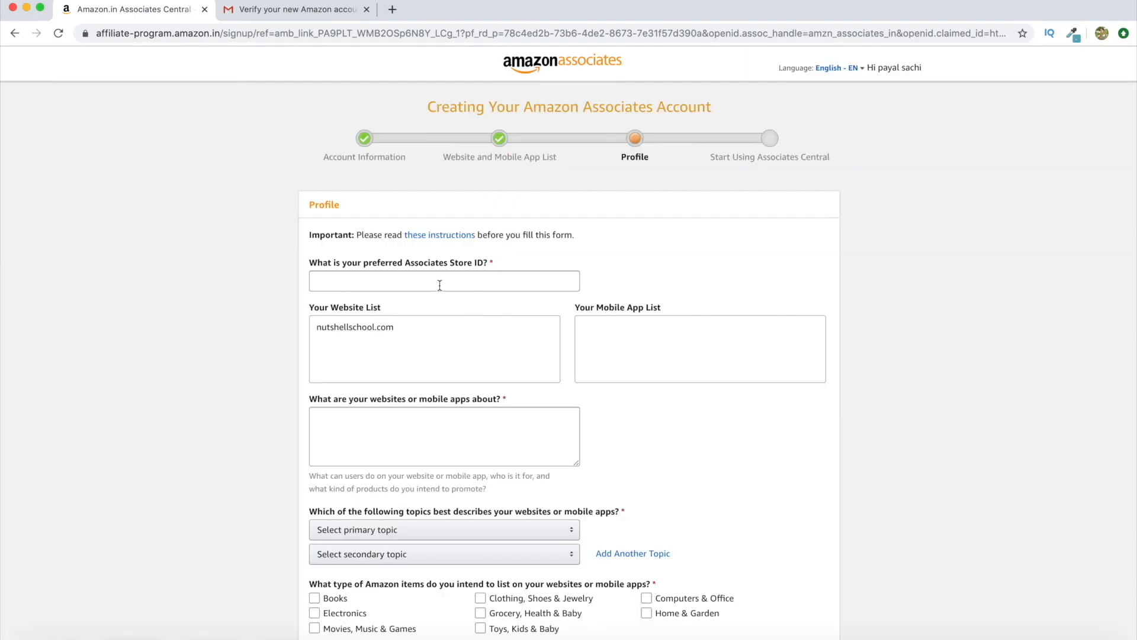
left_click(437, 279)
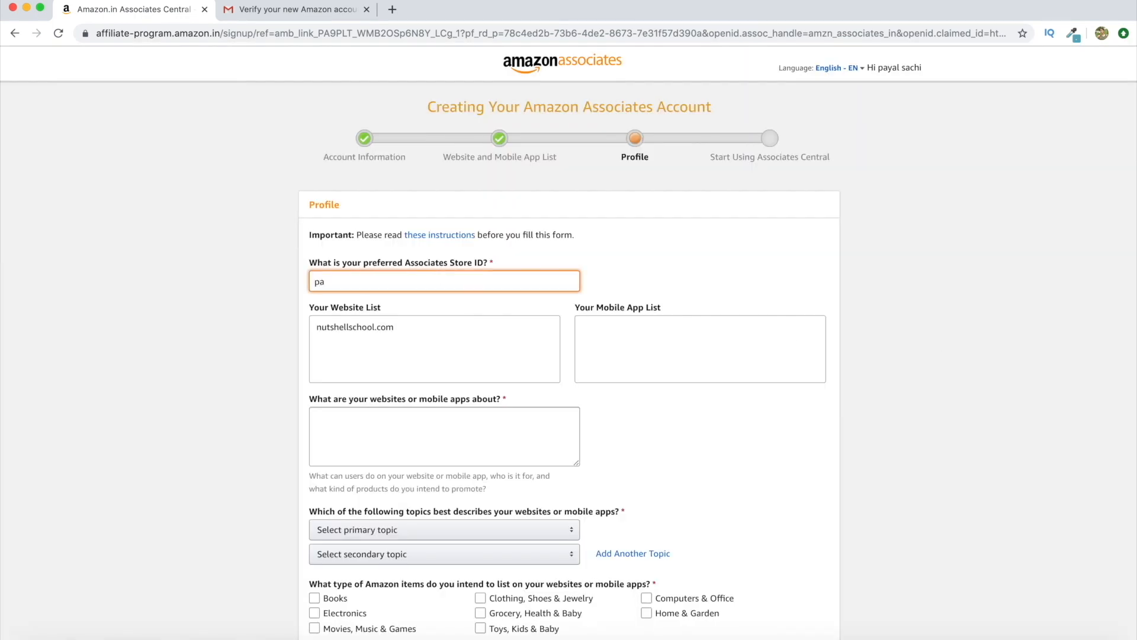
Enter a preferred store ID and paste in the prepared website description
scroll(630, 437, "down", 3)
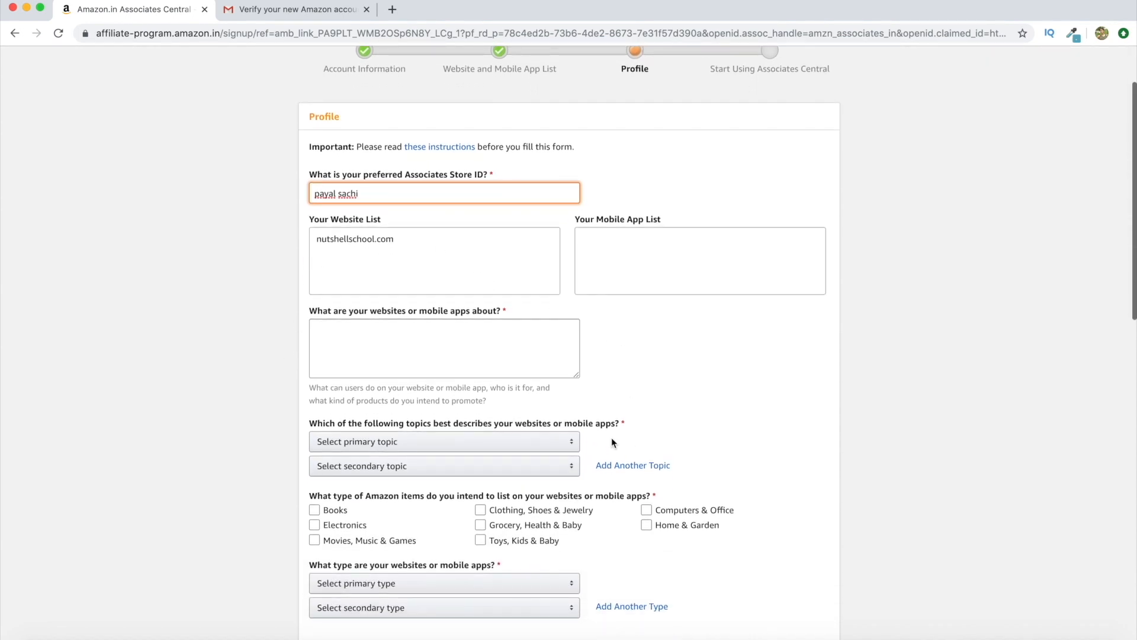
left_click(467, 348)
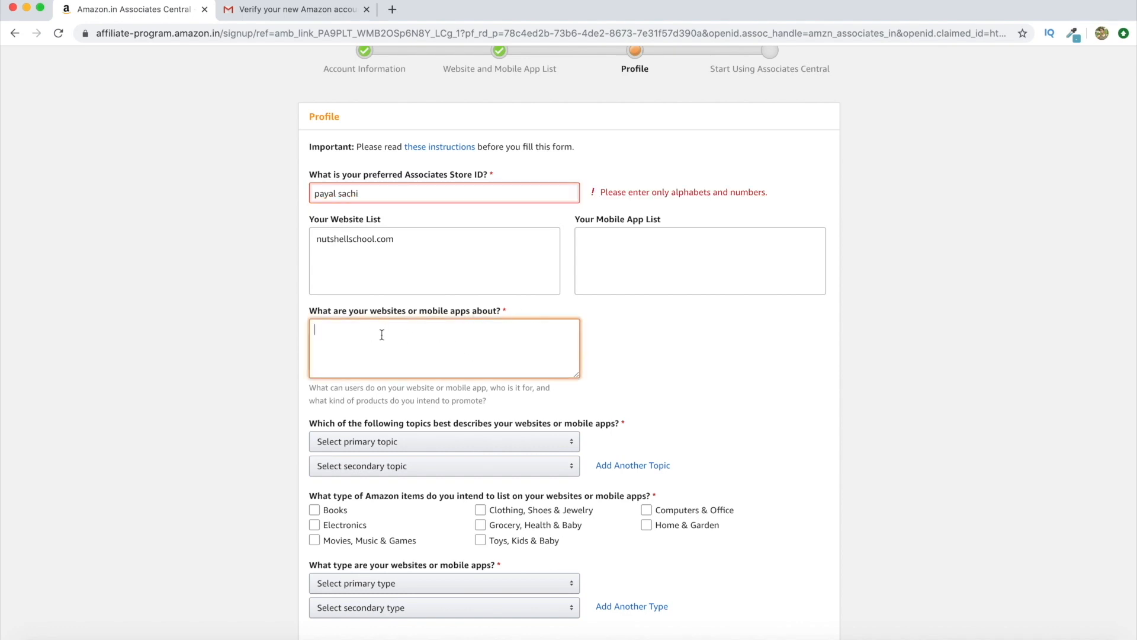
right_click(417, 332)
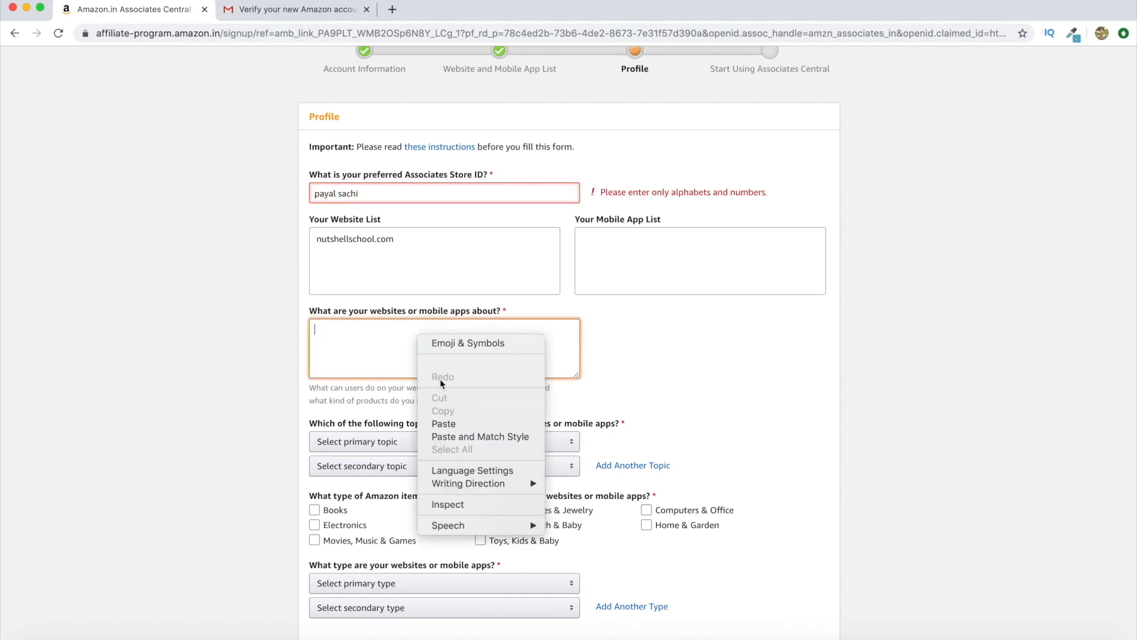
left_click(455, 424)
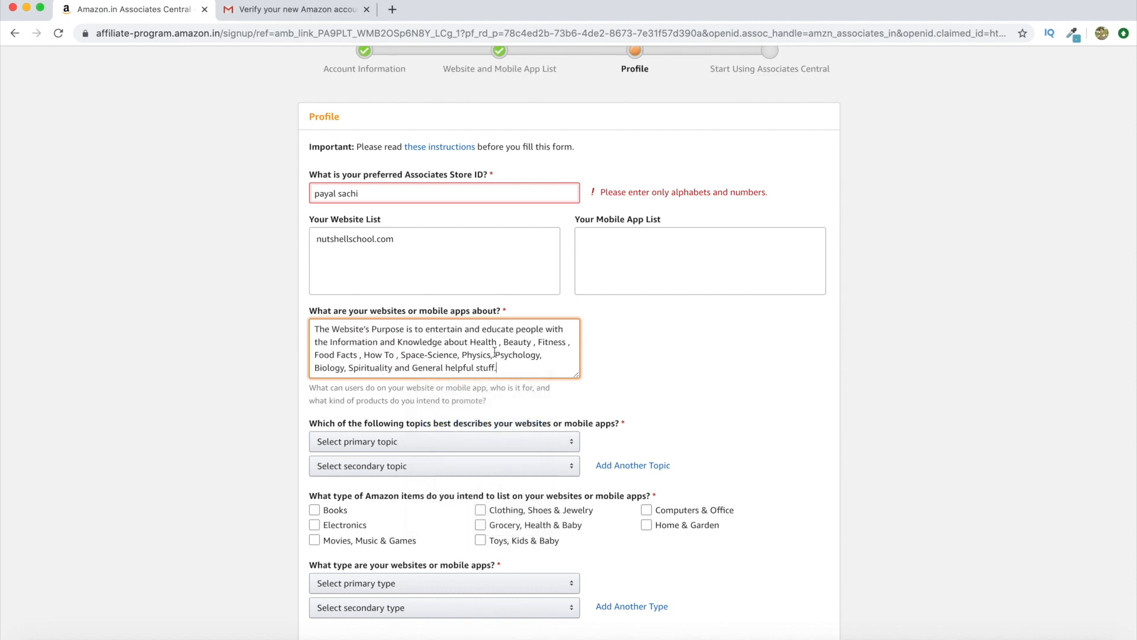
Set the topics to Education/School/Reference/News and Medical/Health/Beauty
scroll(613, 359, "down", 1)
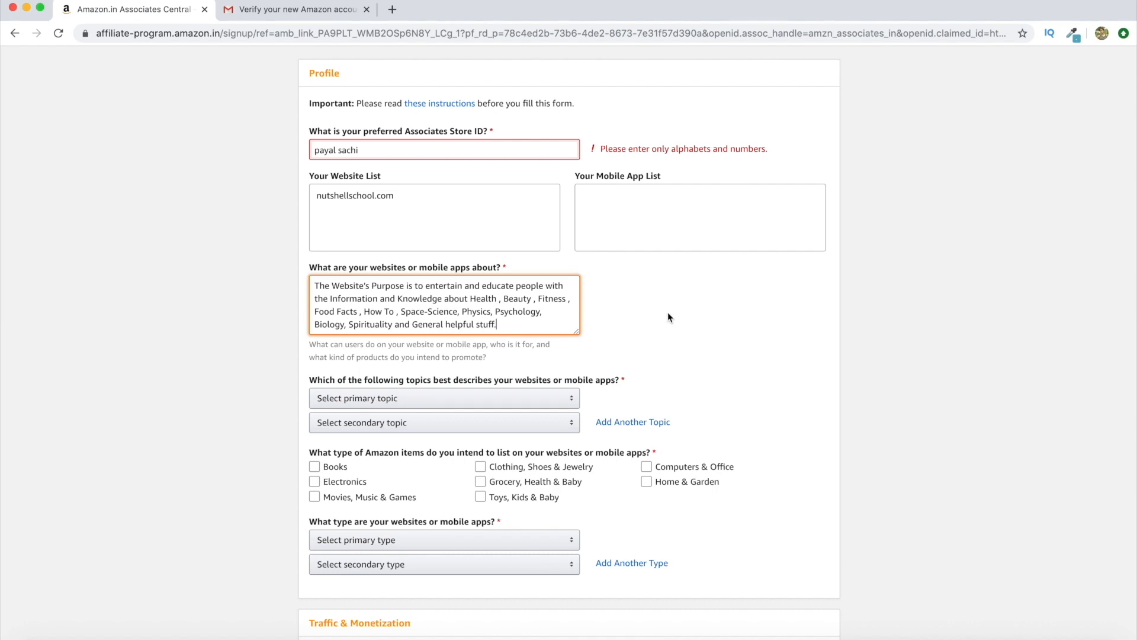
scroll(668, 317, "down", 2)
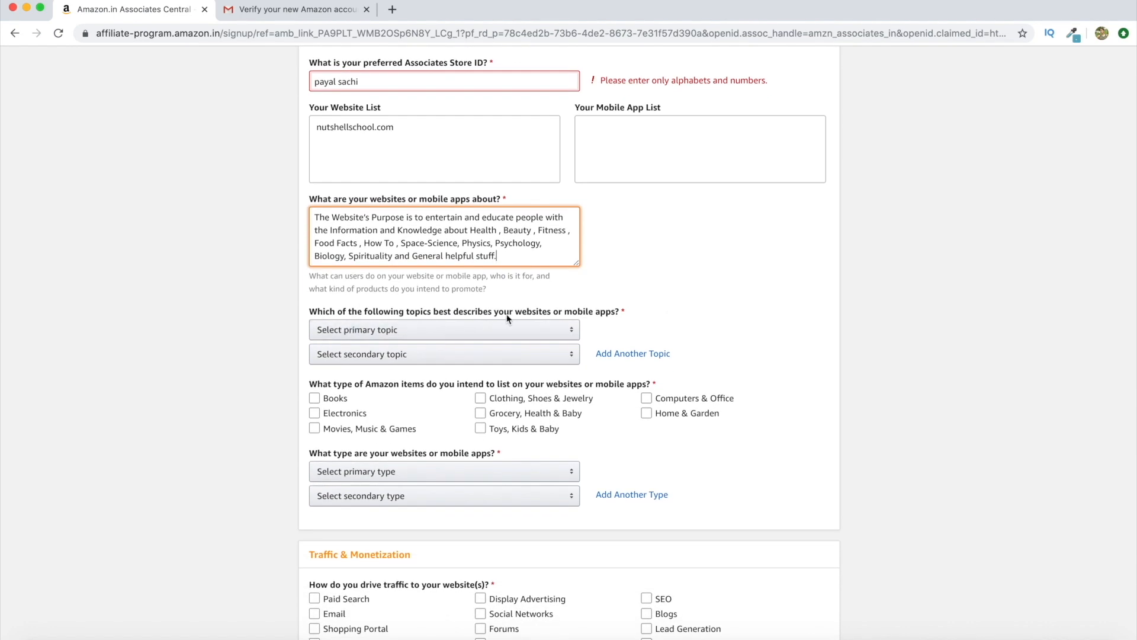
left_click(394, 333)
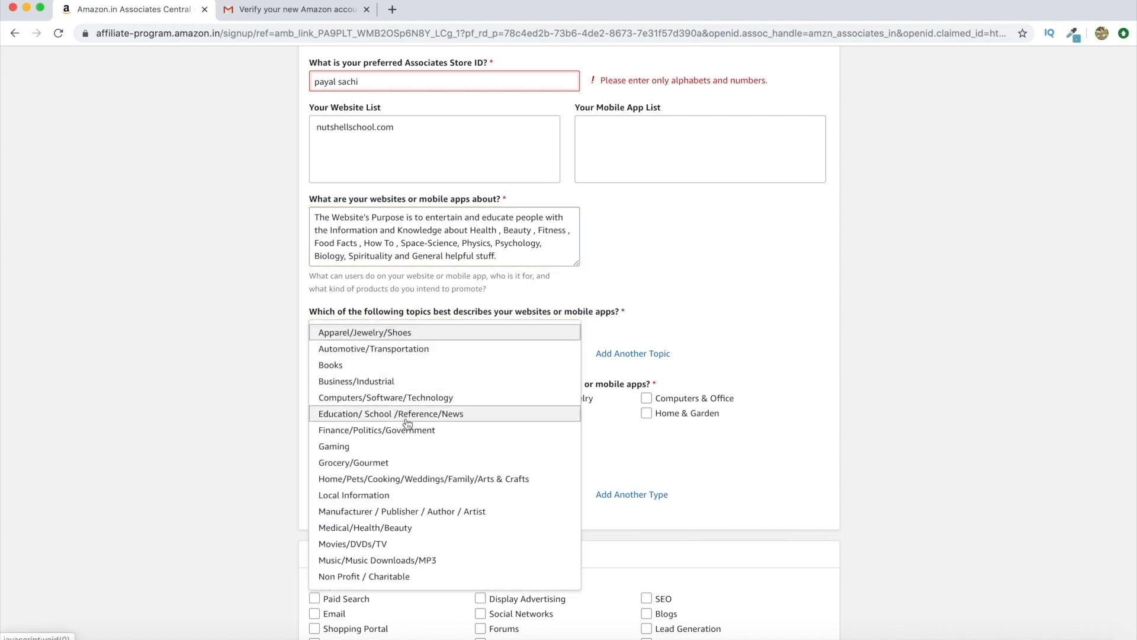
left_click(408, 421)
left_click(401, 359)
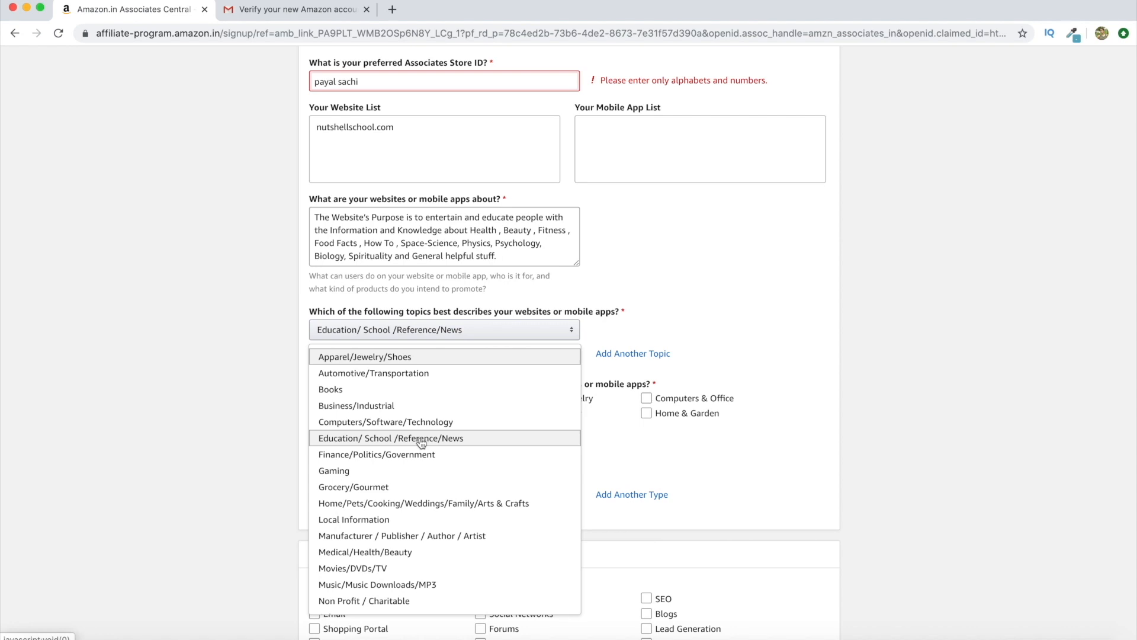
left_click(431, 553)
Tick all eight item types, including Books, Electronics, Toys, Computers & Office
scroll(758, 270, "down", 5)
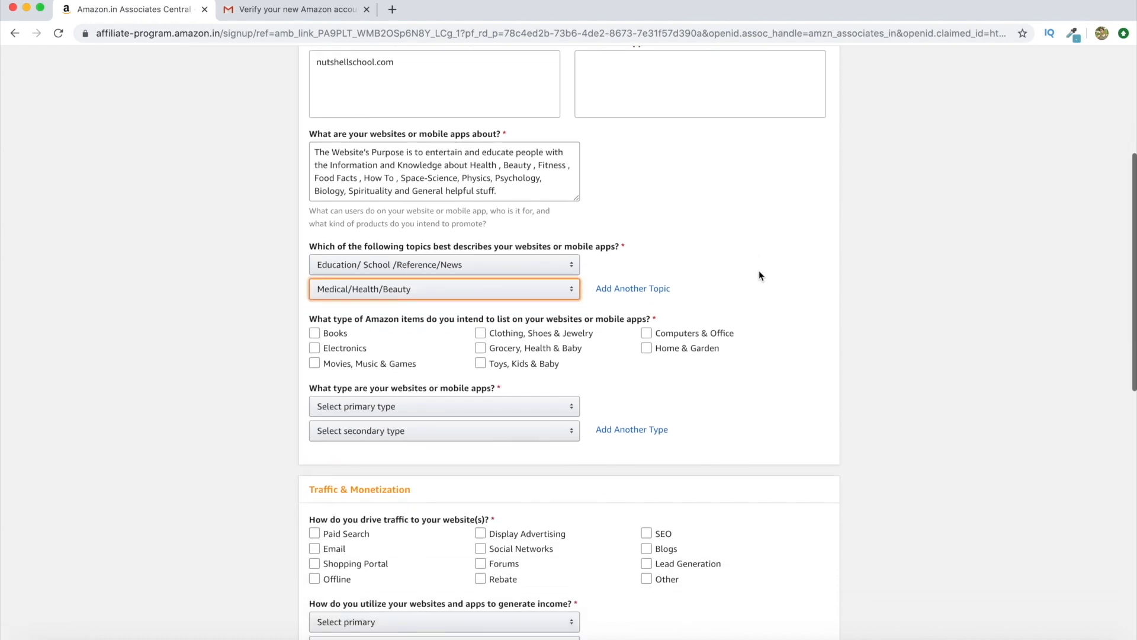
scroll(758, 272, "down", 1)
left_click(353, 229)
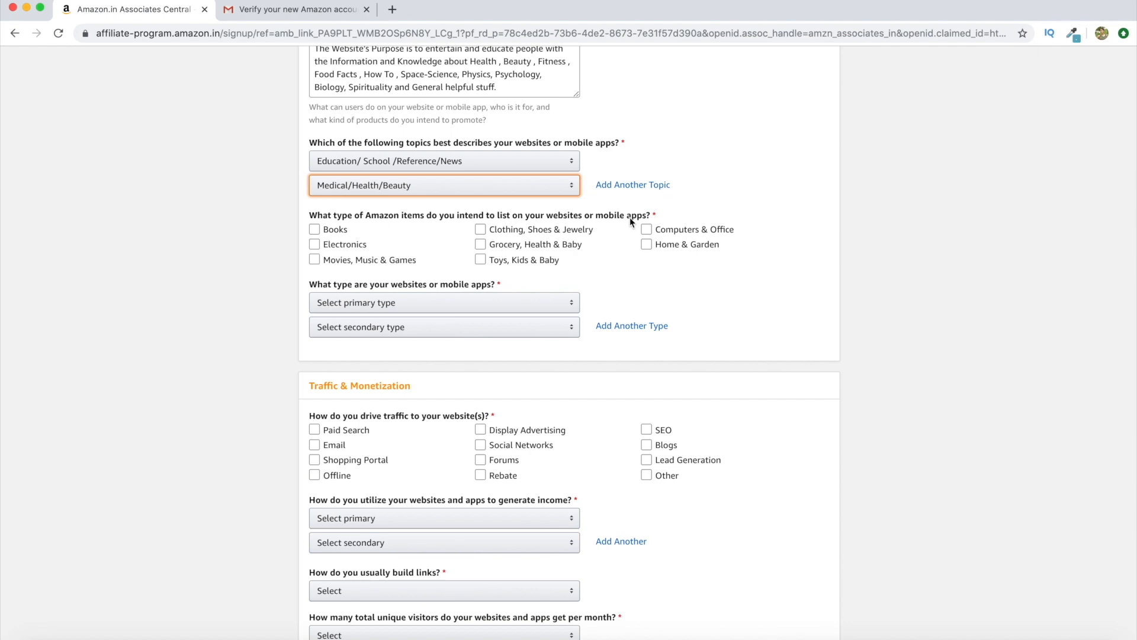
left_click(315, 230)
left_click(315, 245)
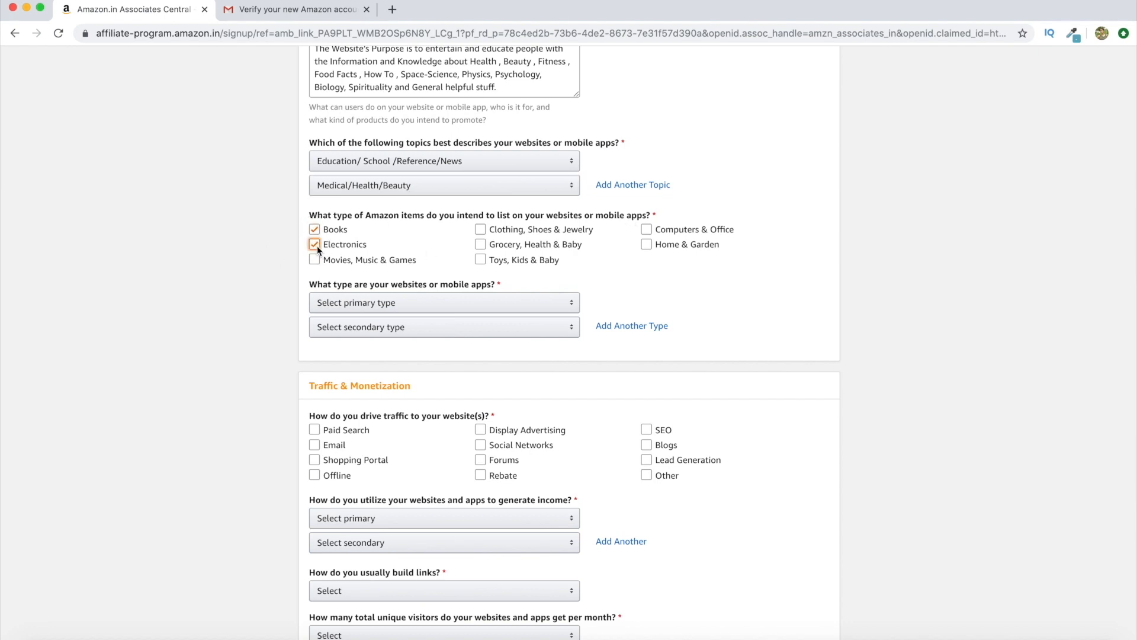
left_click(480, 262)
left_click(646, 229)
left_click(647, 244)
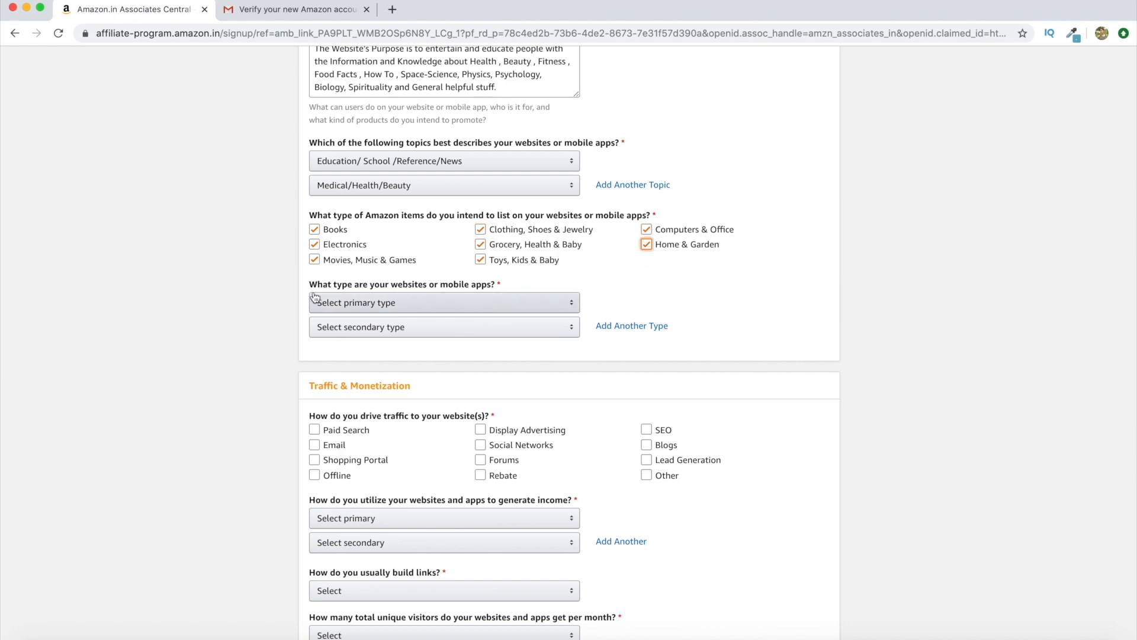
Choose A Content or Niche Website as the primary type and A Blog as secondary
left_click(500, 302)
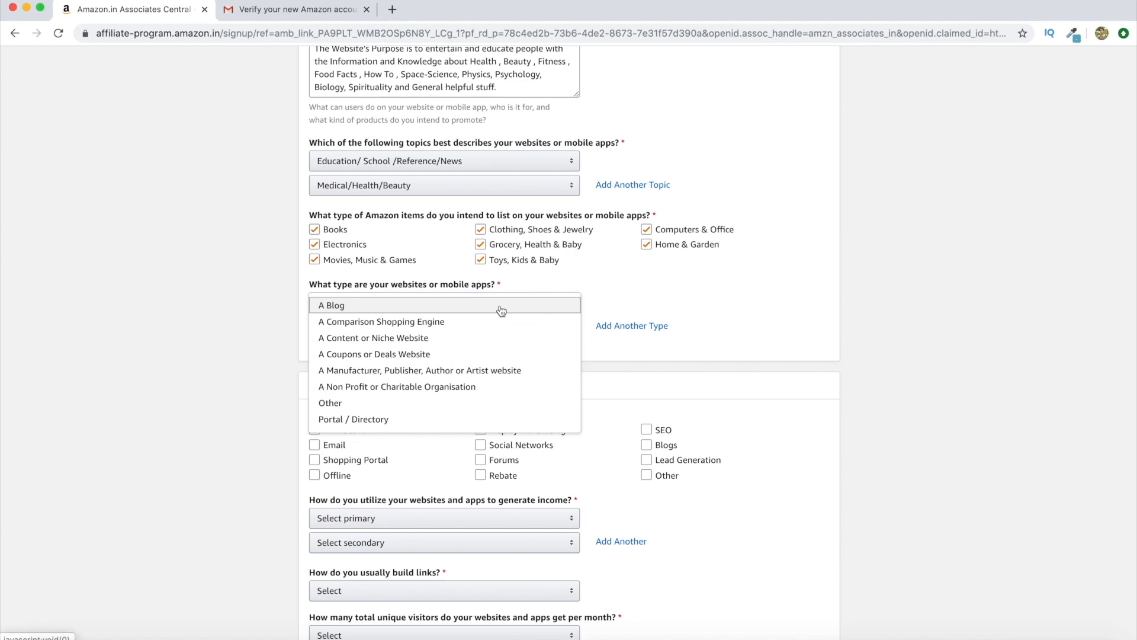
left_click(495, 341)
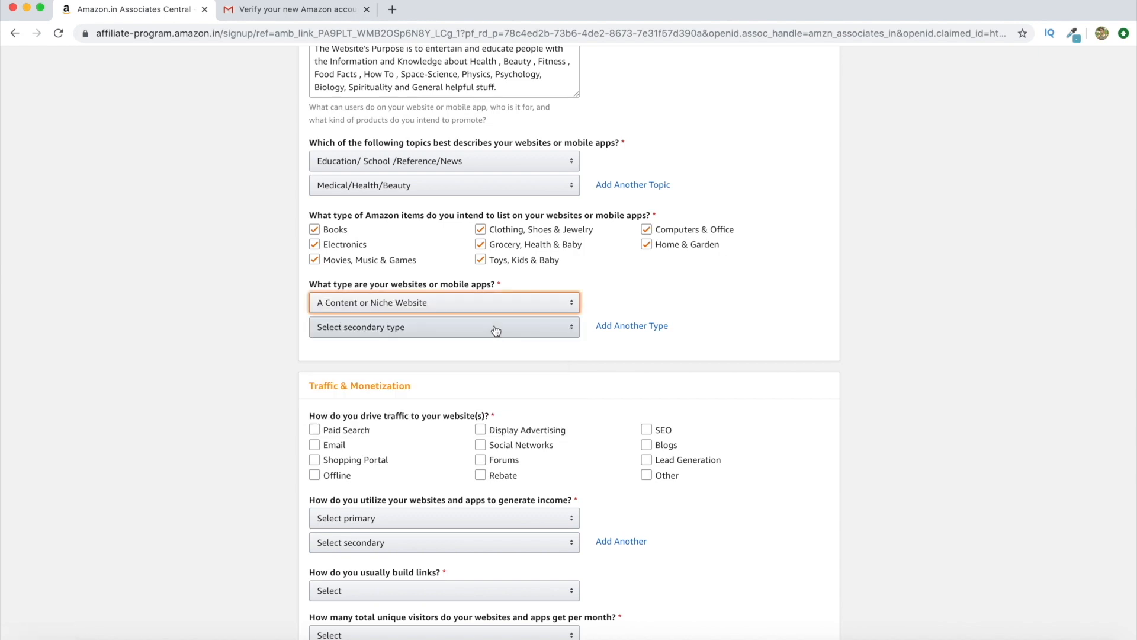
left_click(495, 326)
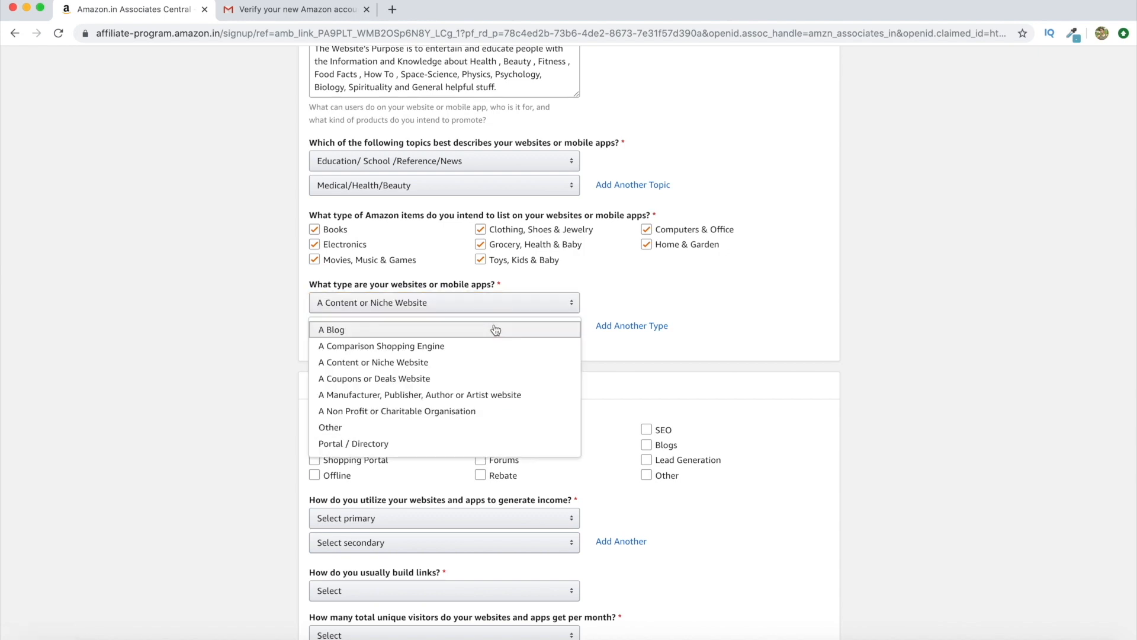
left_click(354, 328)
scroll(533, 366, "down", 5)
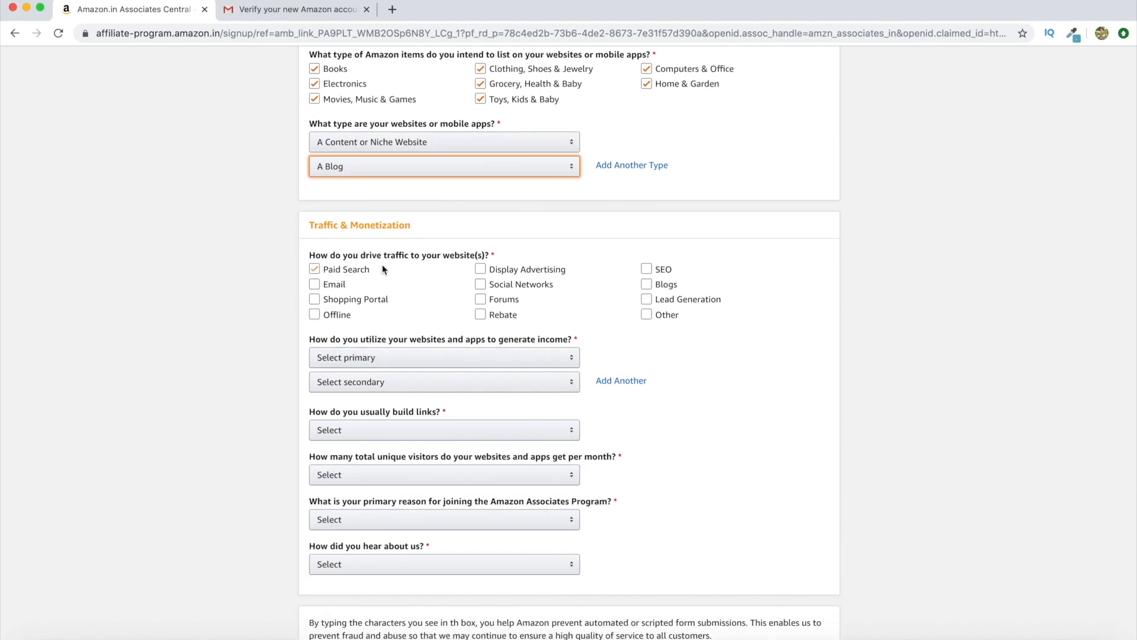
Tick Blogs, Social Networks and Email as traffic sources
left_click(647, 283)
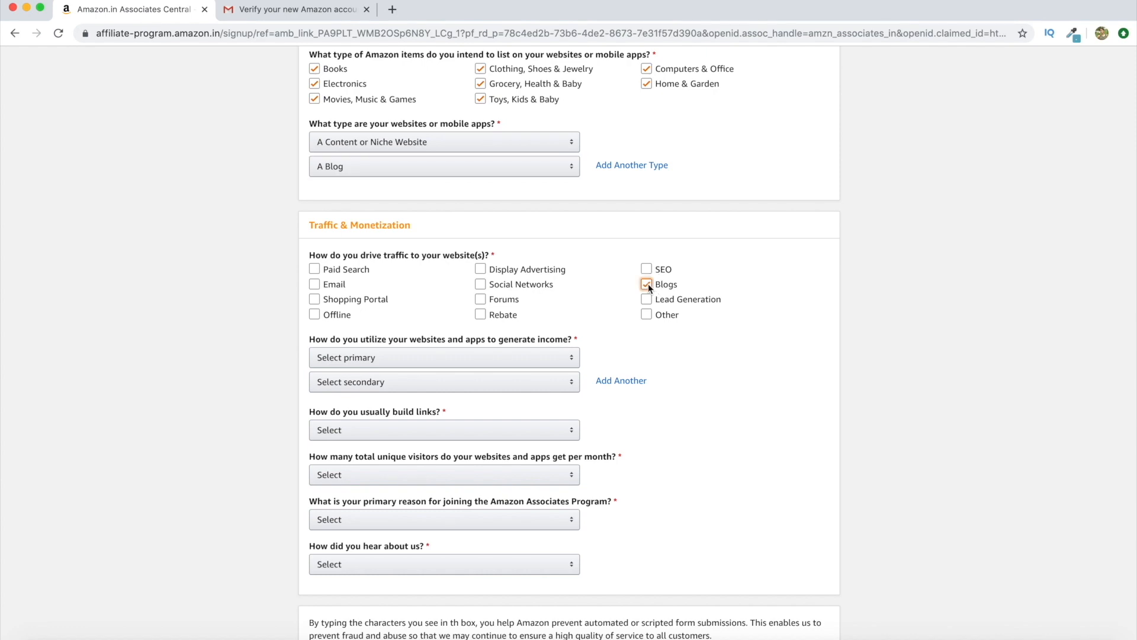
left_click(480, 285)
left_click(335, 285)
left_click(320, 284)
scroll(455, 309, "down", 2)
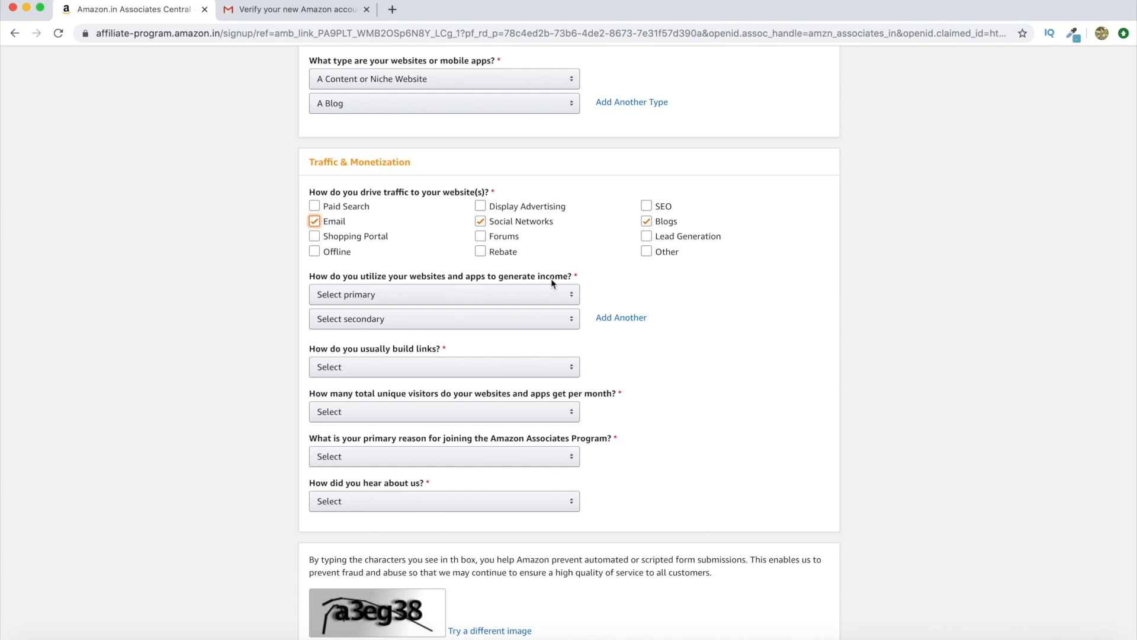
Set income to Amazon Associates only, links via Blog Editor, and visitors Less than 500
left_click(550, 295)
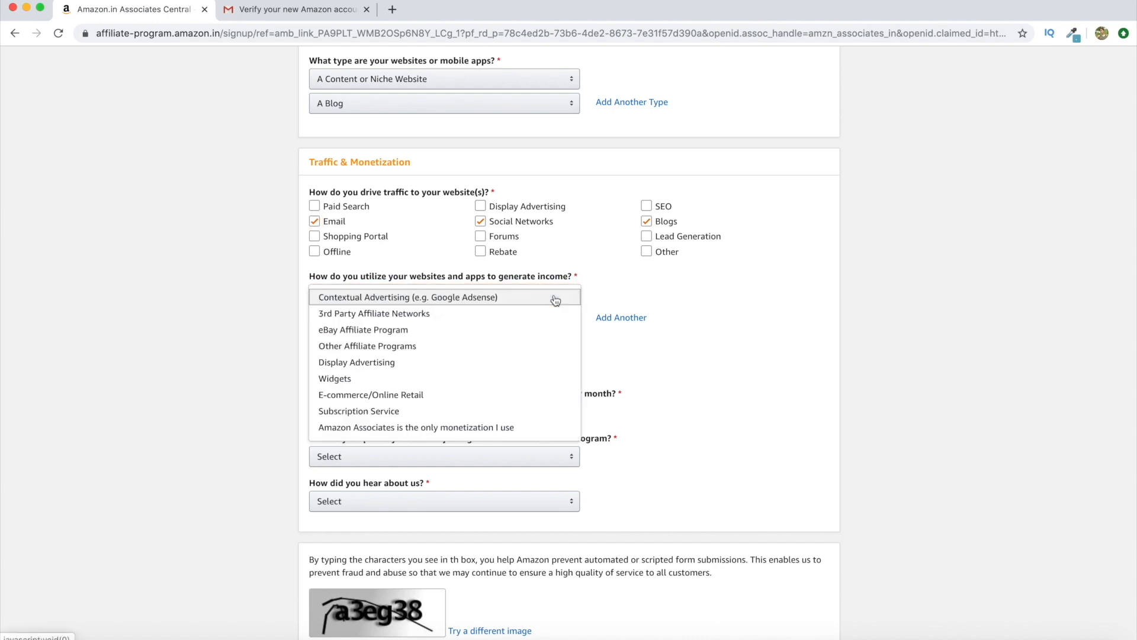
left_click(522, 427)
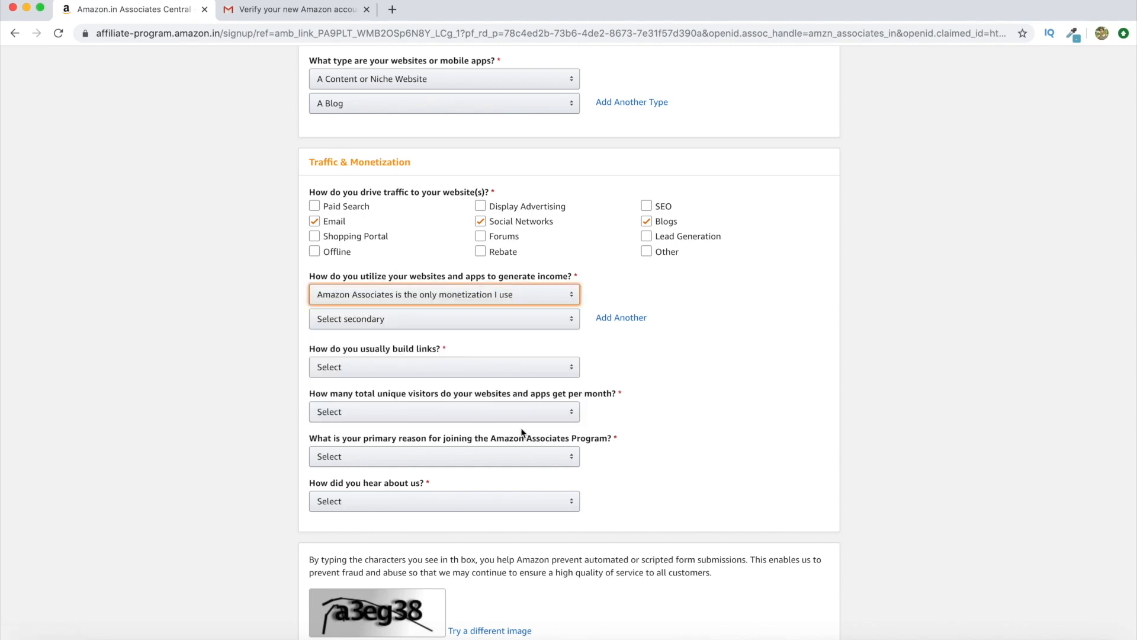
left_click(526, 319)
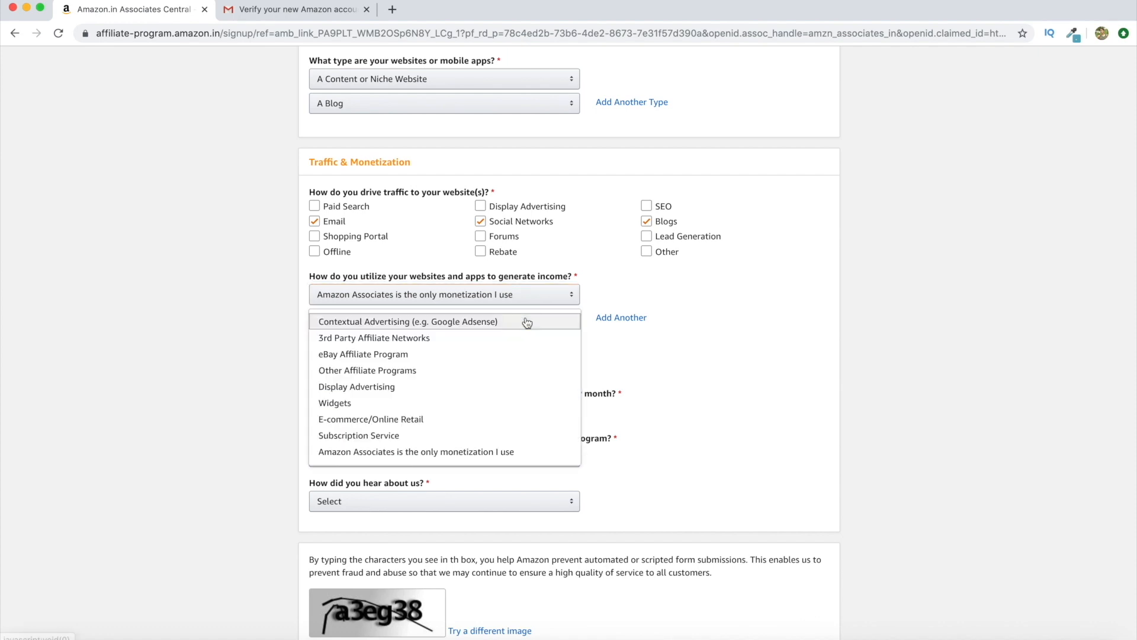
left_click(515, 452)
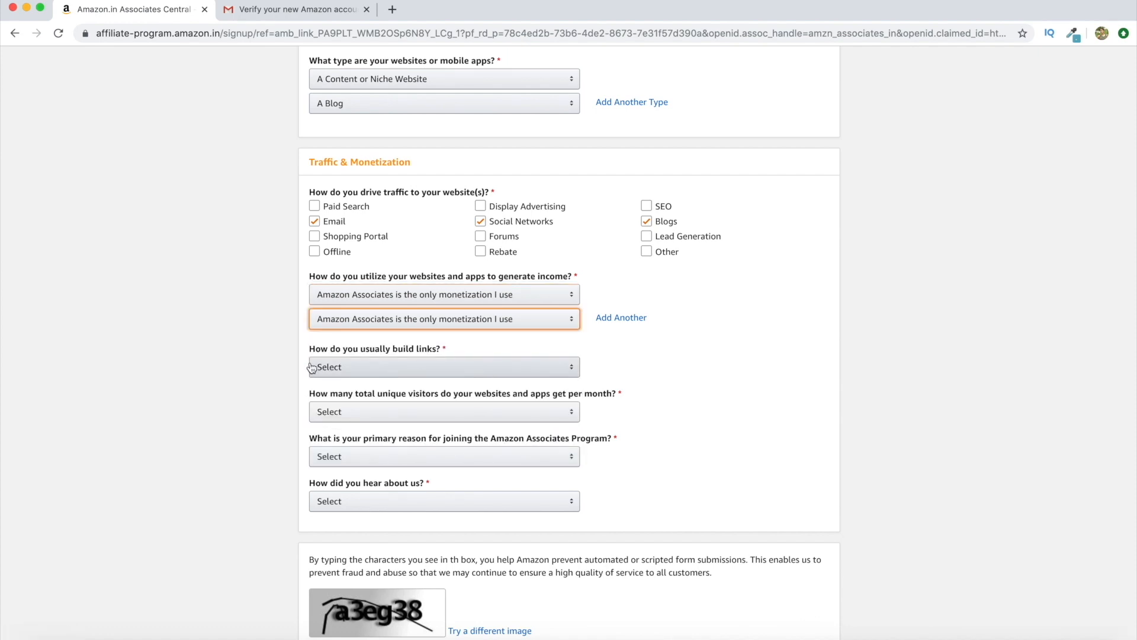
left_click(457, 366)
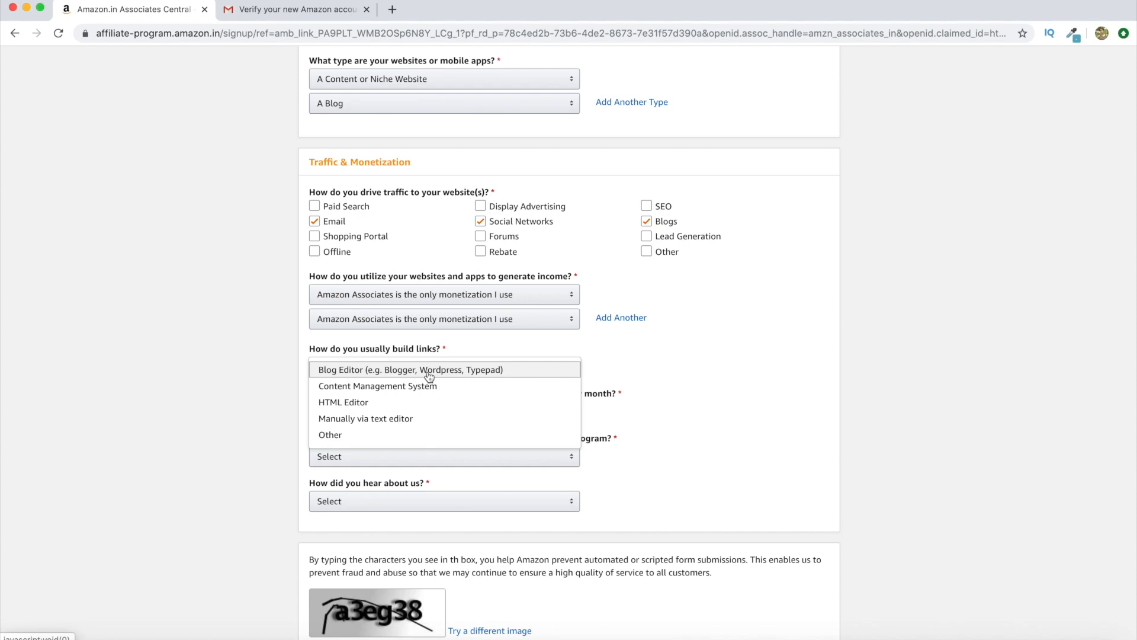
left_click(429, 371)
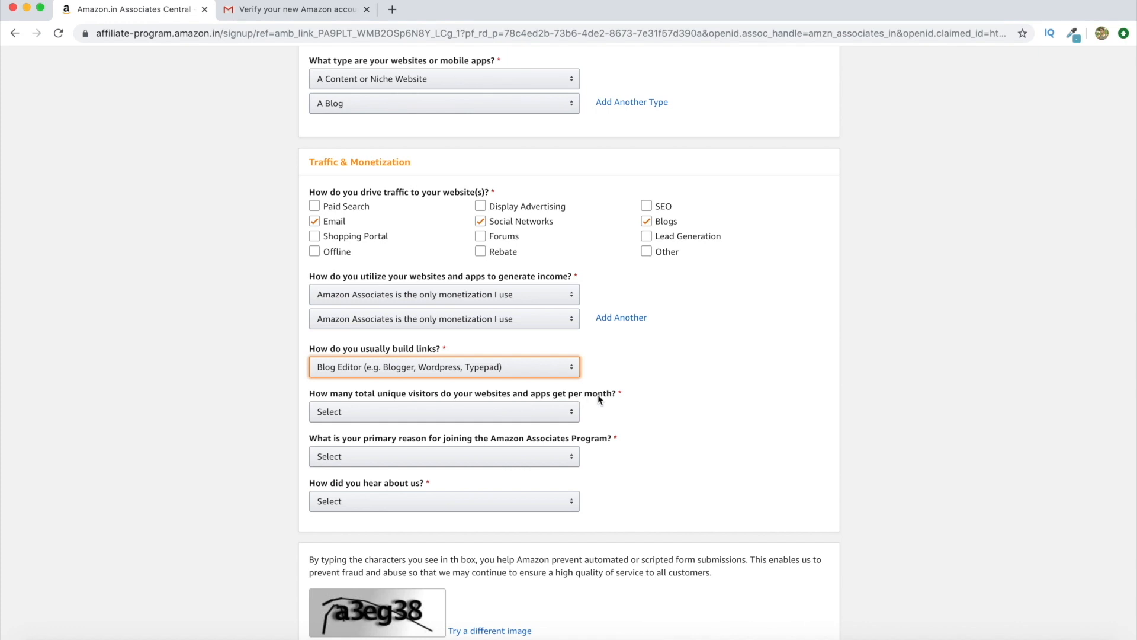
left_click(477, 417)
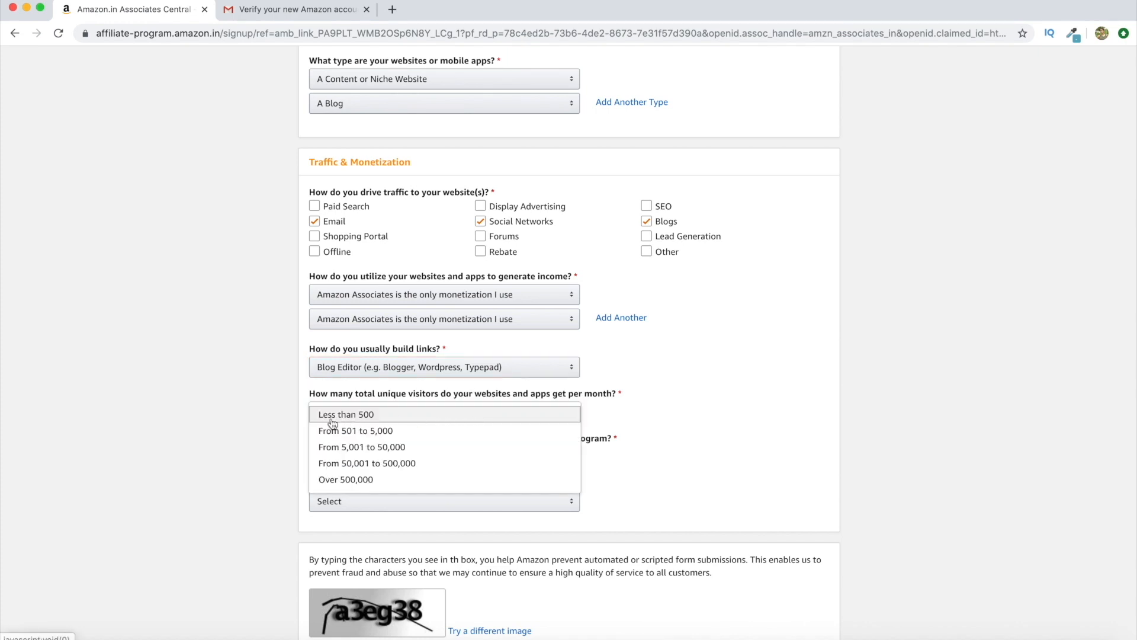
left_click(399, 417)
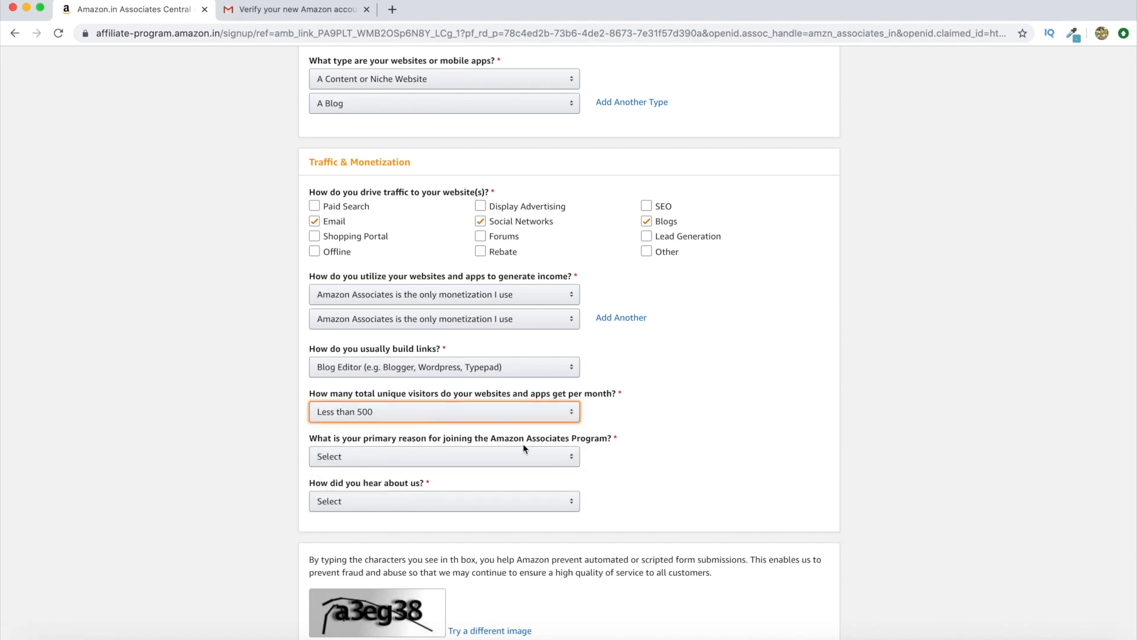
Give 'To monetize my site' as the reason and Blog Post as how you heard
left_click(531, 459)
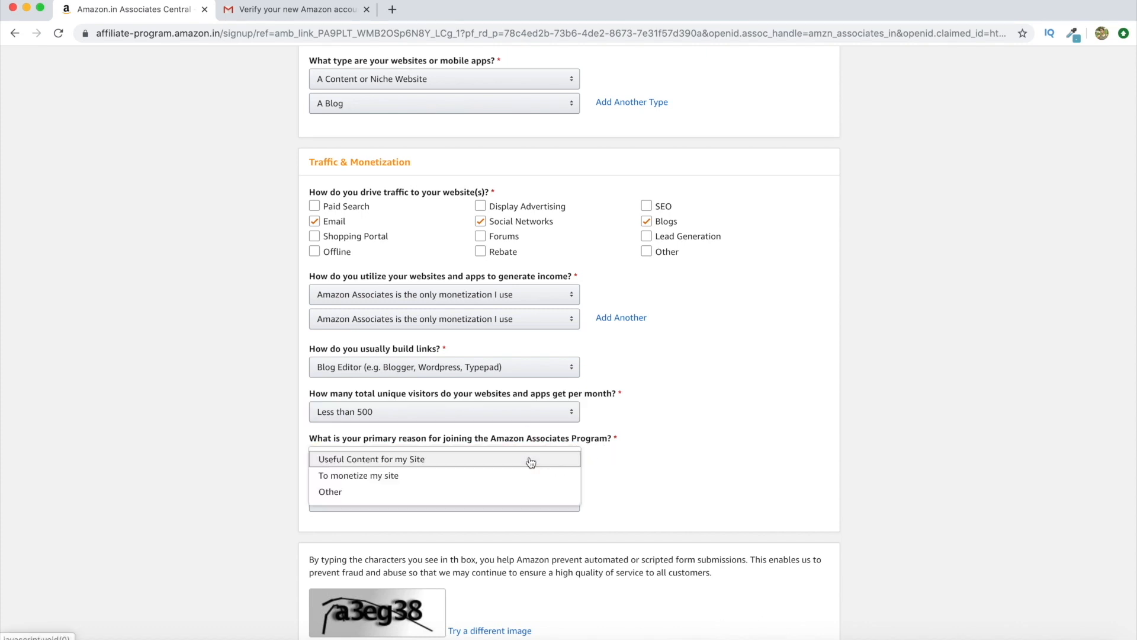
left_click(510, 474)
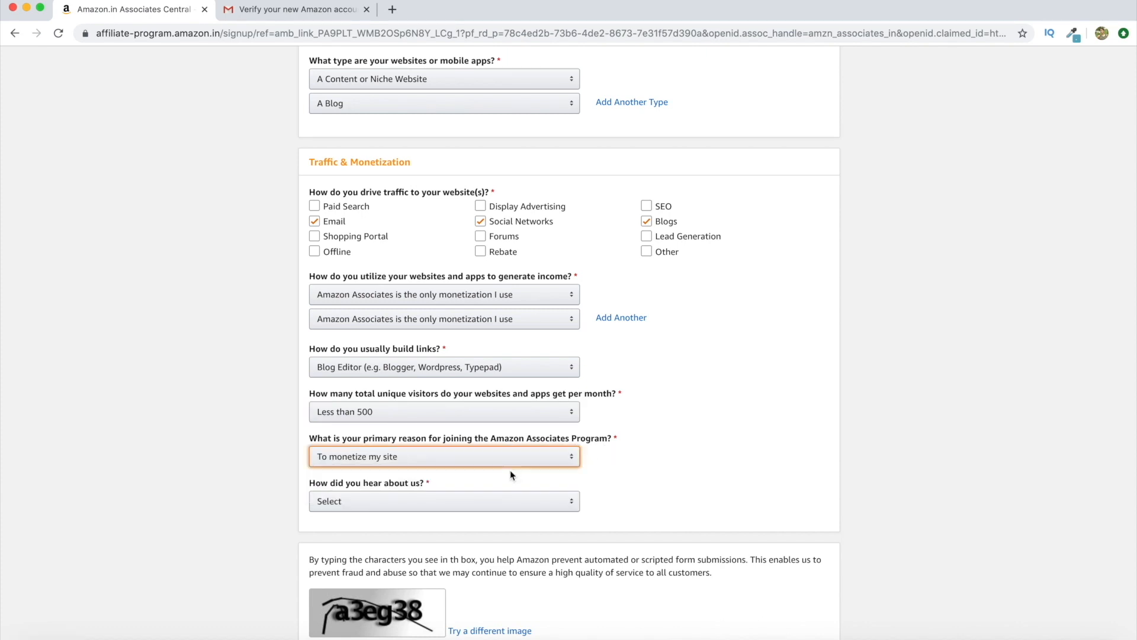
scroll(489, 498, "down", 3)
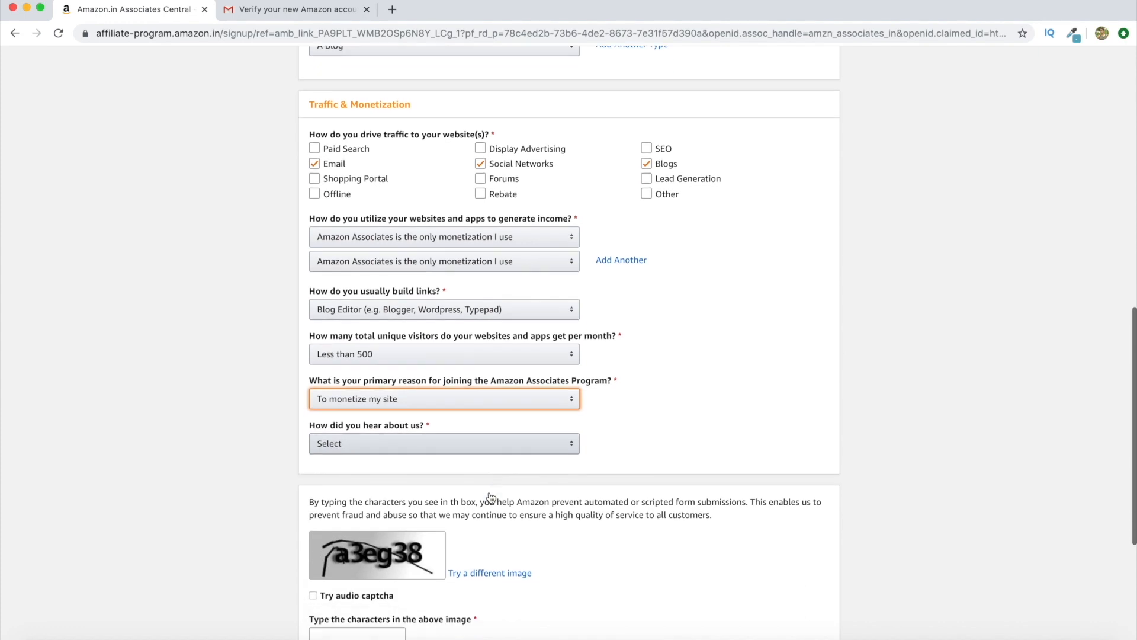
left_click(509, 408)
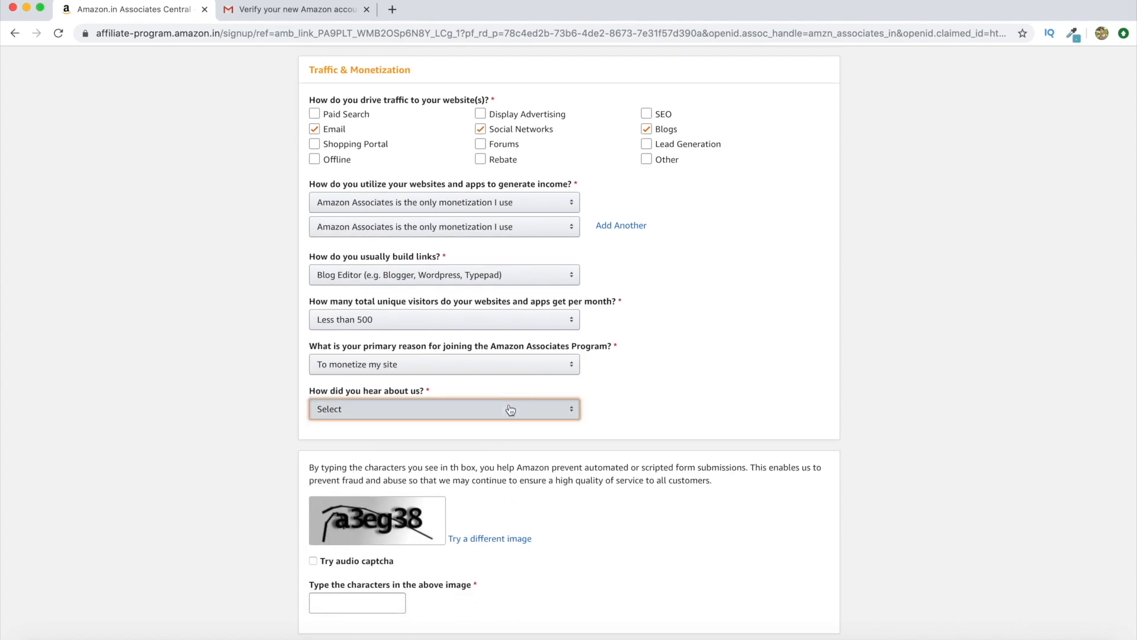
left_click(510, 411)
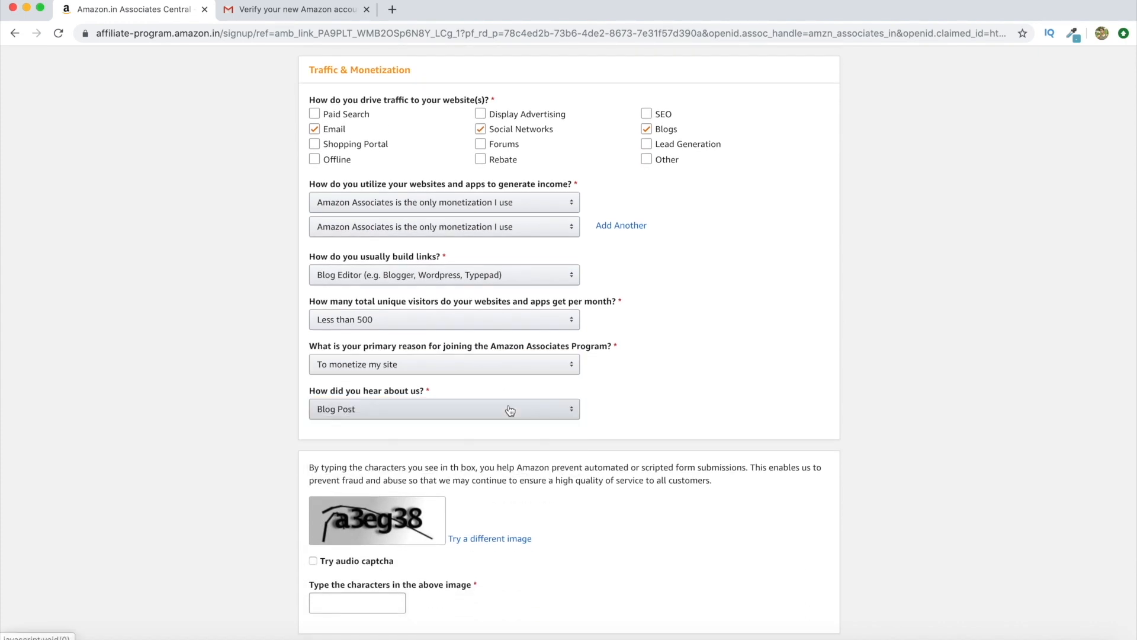
scroll(517, 444, "down", 4)
Enter the captcha, accept the Operating Agreement, and submit the signup
left_click(360, 434)
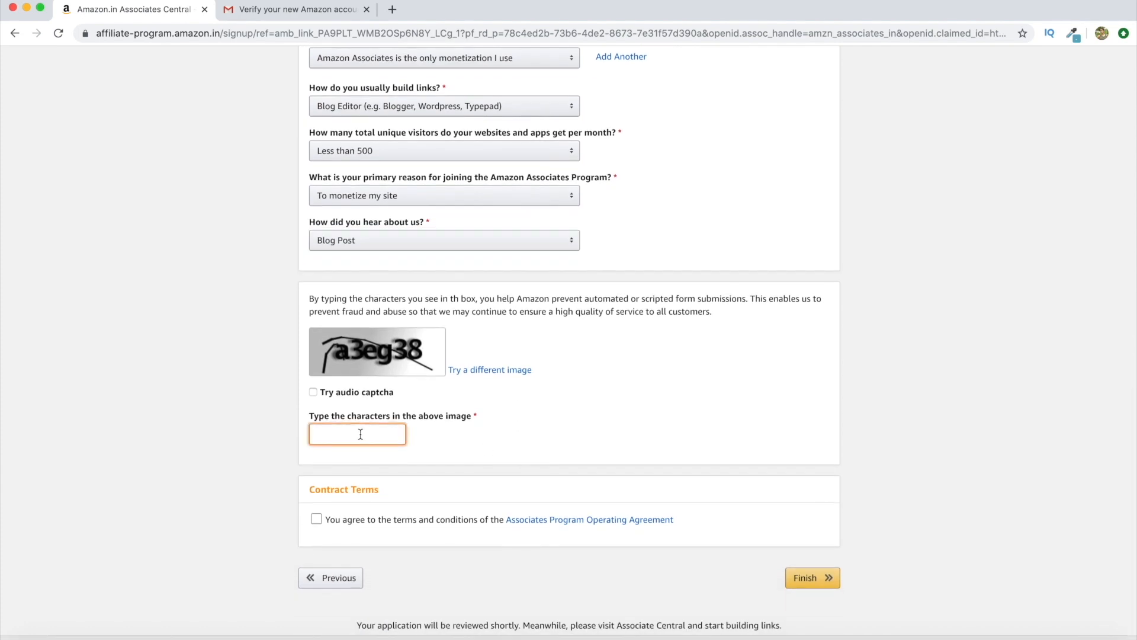
type("a3eg38")
left_click(317, 519)
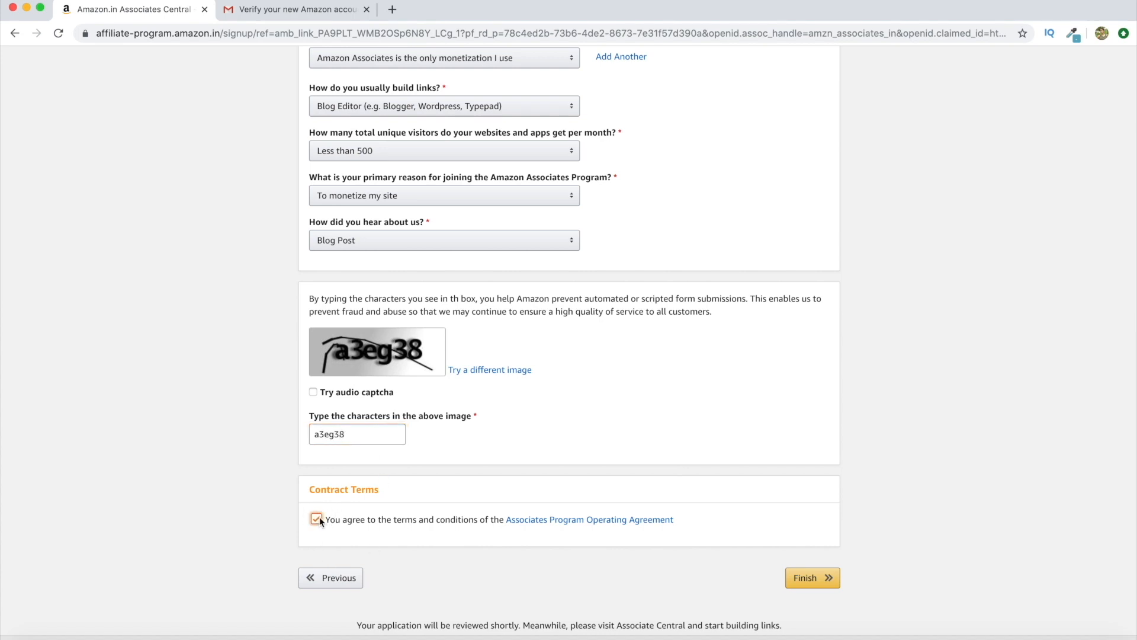
scroll(760, 450, "down", 2)
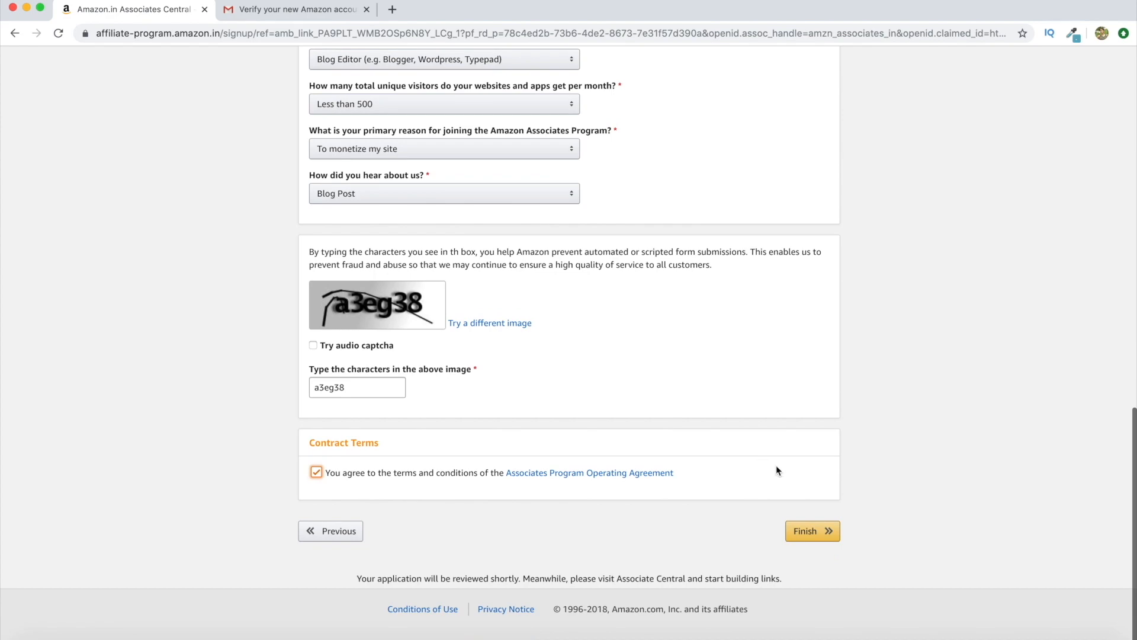
left_click(823, 532)
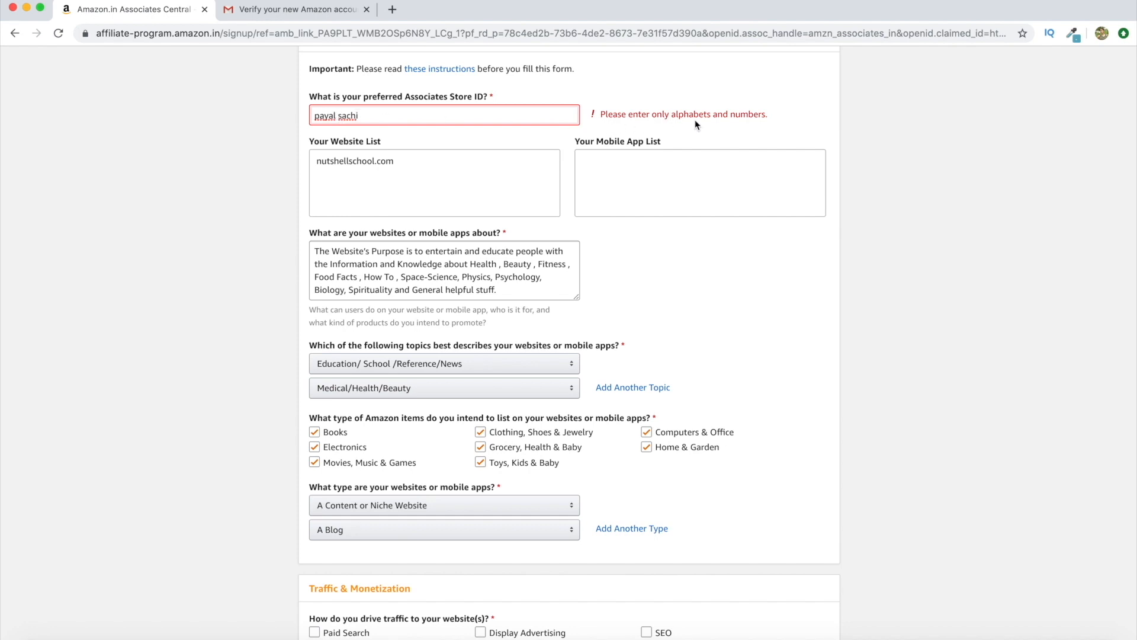
Remove the space from the store ID and resubmit the signup
double_click(340, 115)
key("Left")
key("BackSpace")
scroll(677, 281, "down", 3)
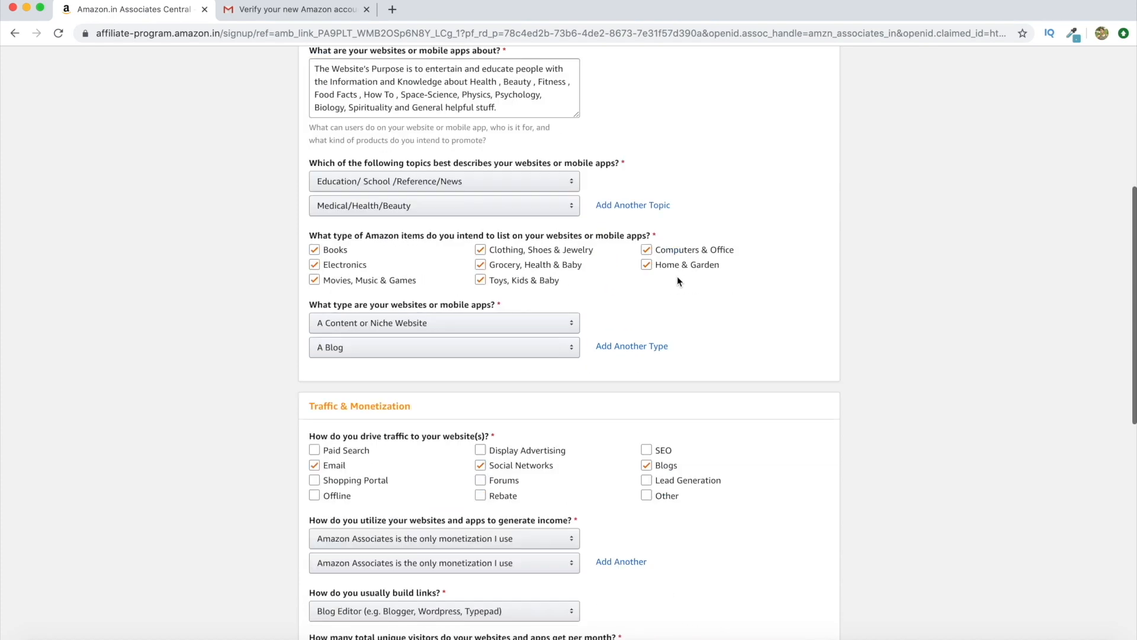
scroll(676, 276, "down", 15)
left_click(814, 530)
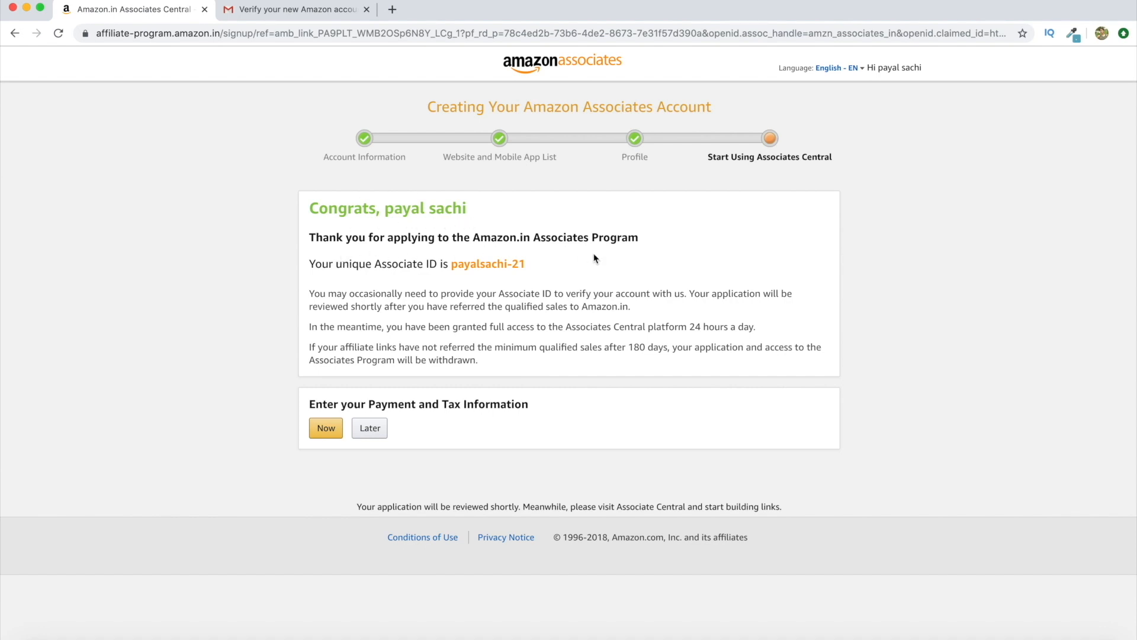
Note the new Associate ID, go to Associates Central home and dismiss the welcome tour
left_click_drag(453, 263, 535, 270)
left_click(555, 252)
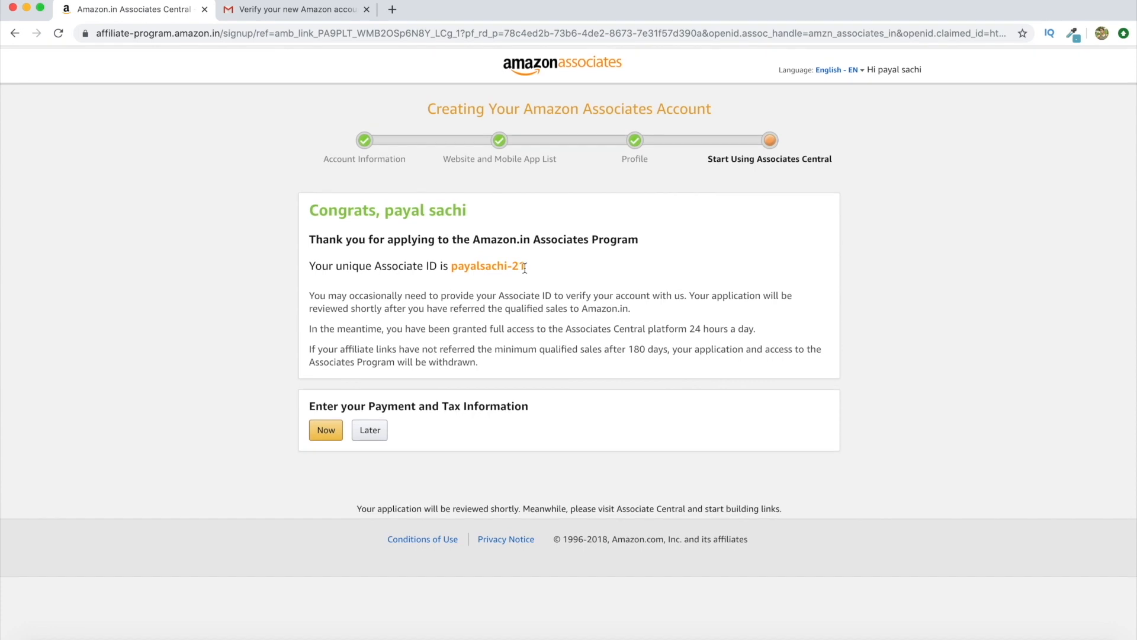
left_click(587, 66)
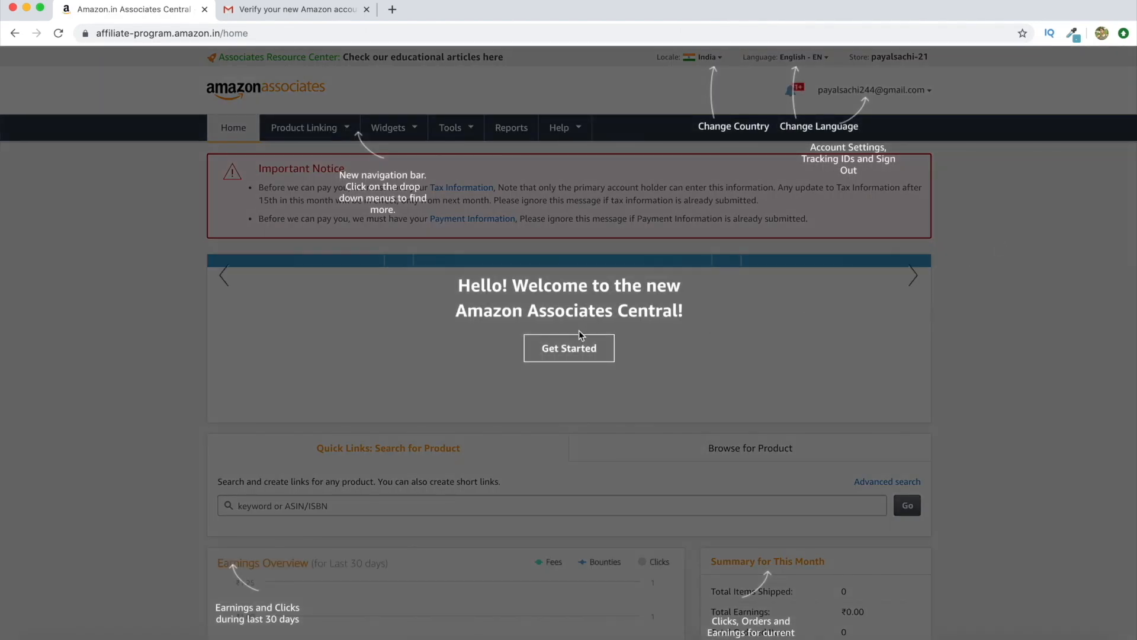
left_click(577, 354)
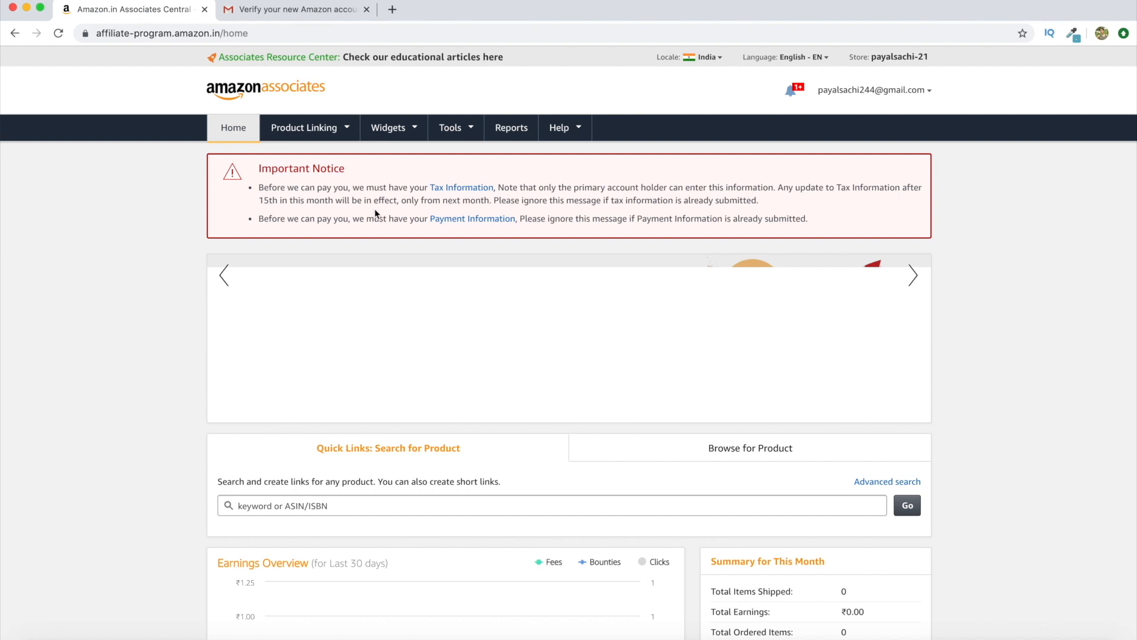
Open Payment Information and Tax Information each in a new tab
right_click(445, 217)
left_click(473, 223)
right_click(463, 187)
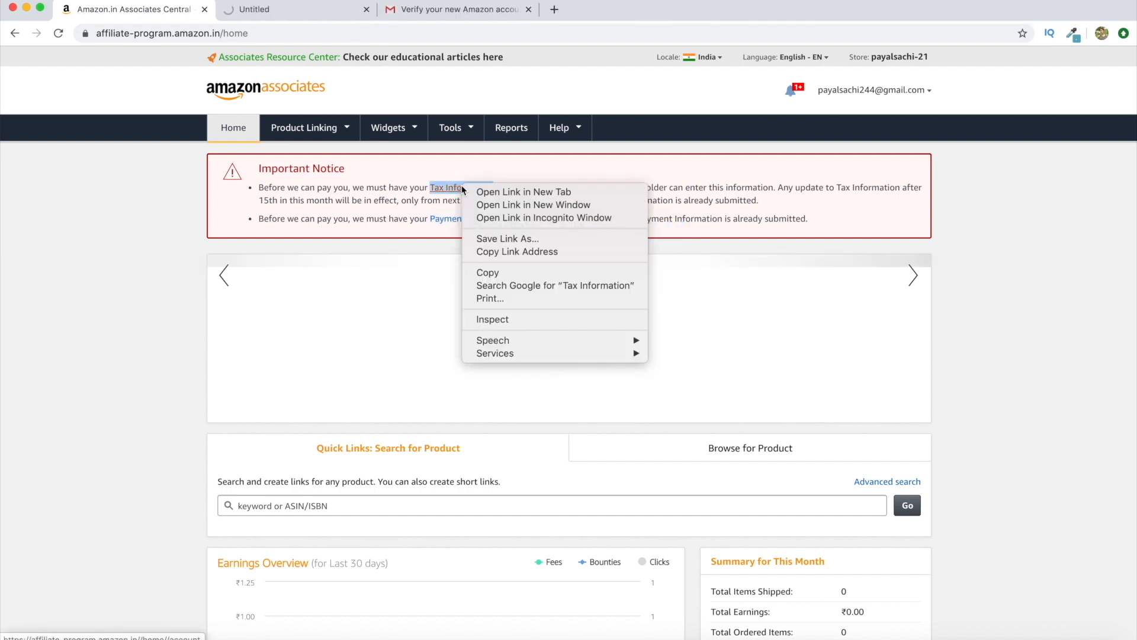
left_click(474, 191)
scroll(261, 423, "down", 3)
scroll(262, 422, "down", 4)
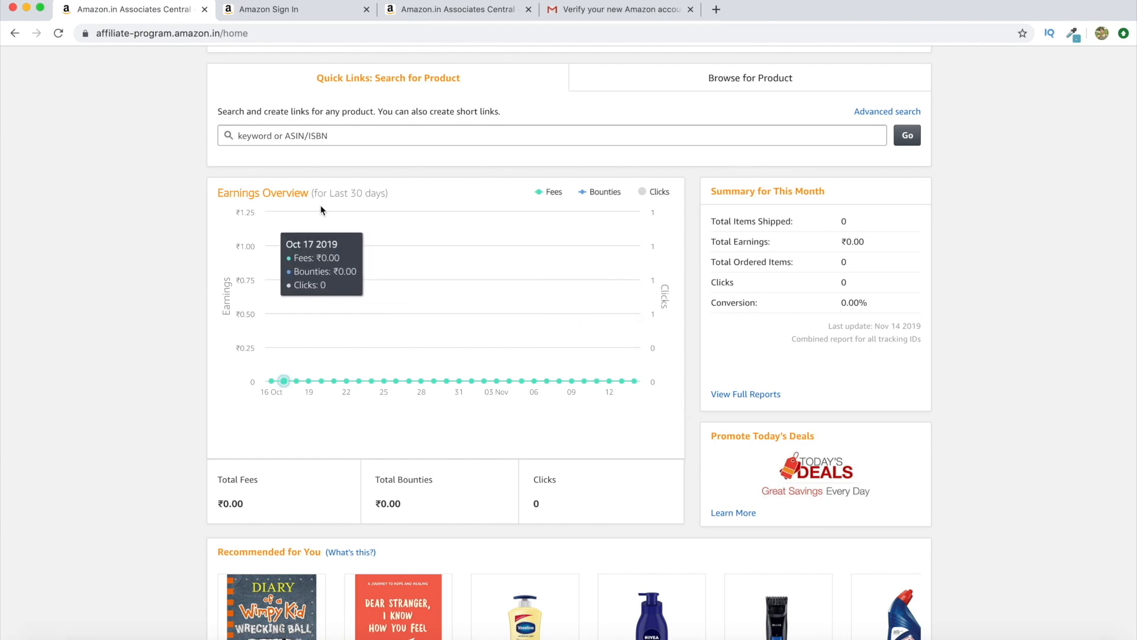
scroll(308, 205, "up", 6)
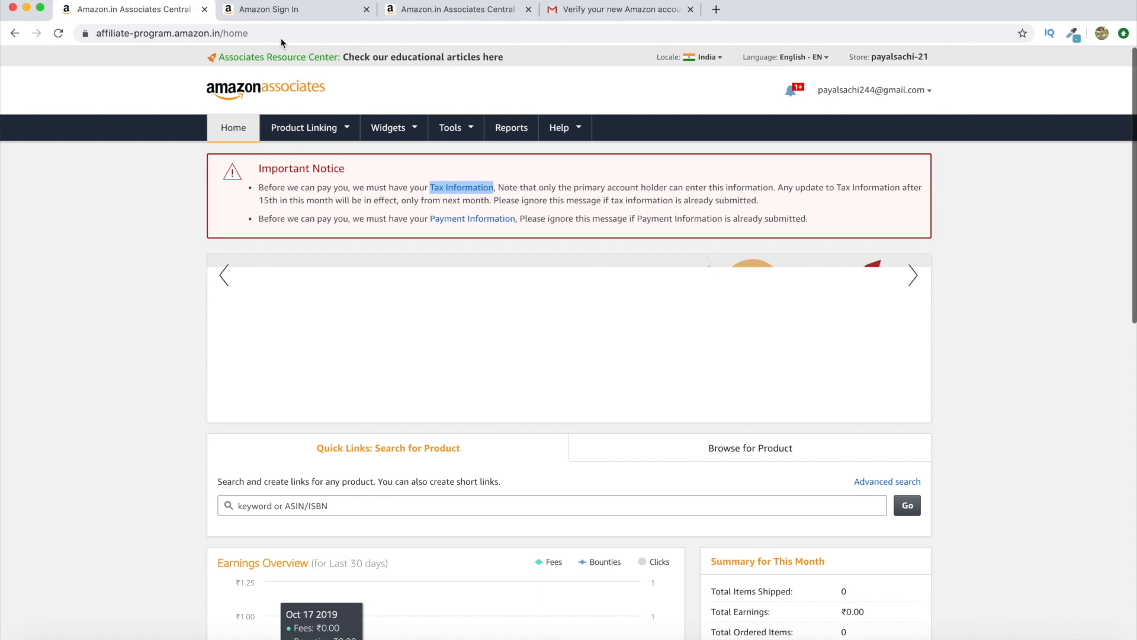
Sign in on the Amazon Sign In tab with the account password
left_click(290, 11)
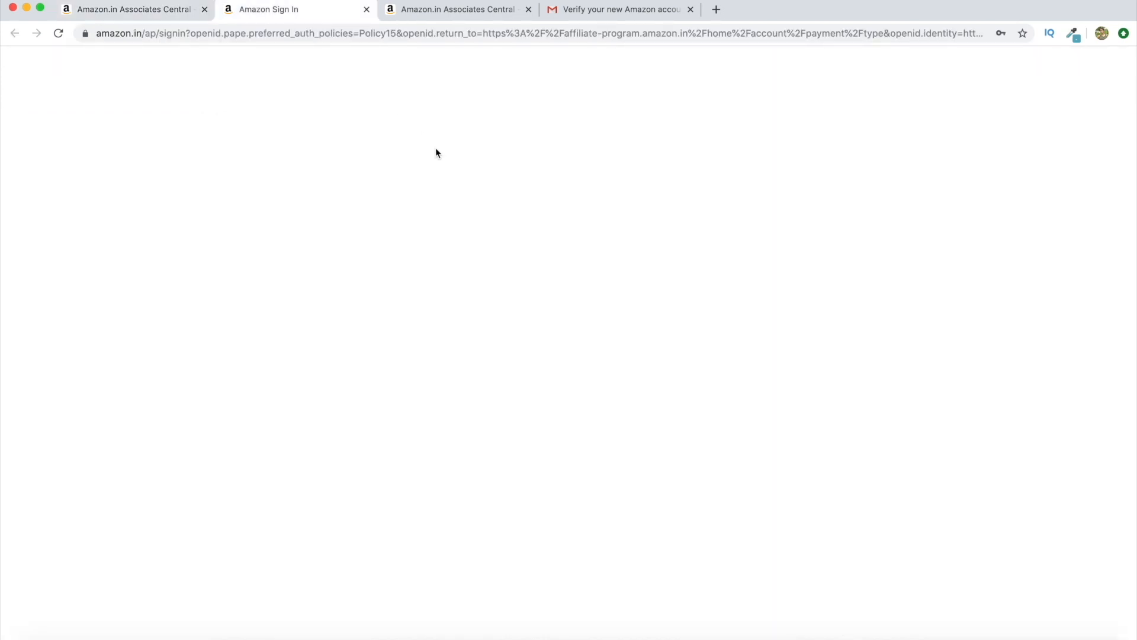
left_click(534, 230)
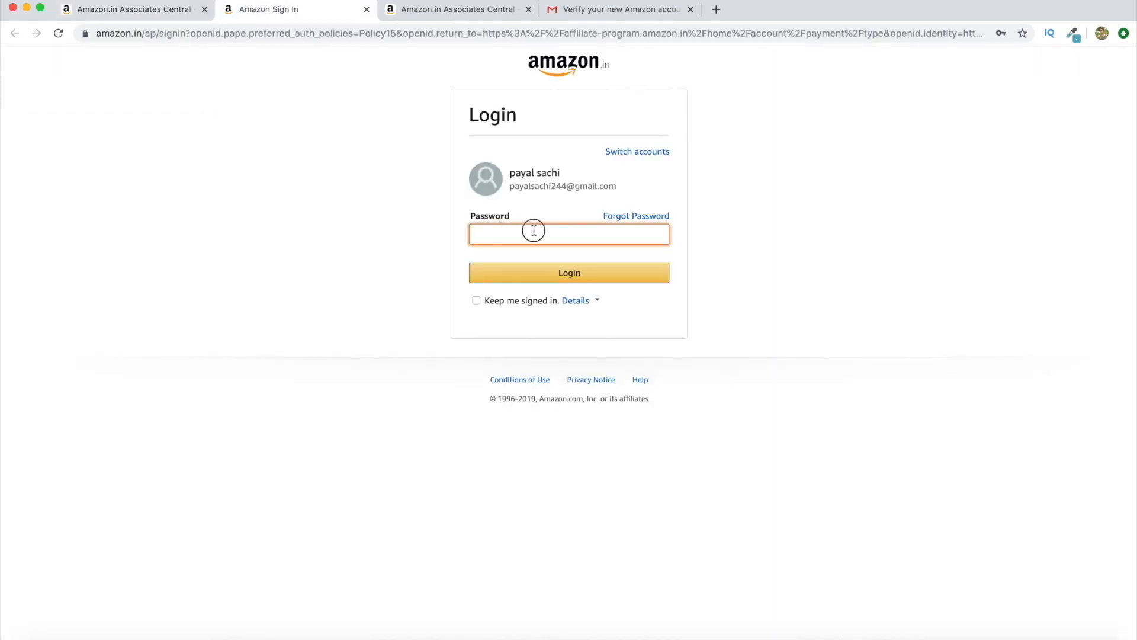
type("••")
left_click(570, 272)
left_click(570, 273)
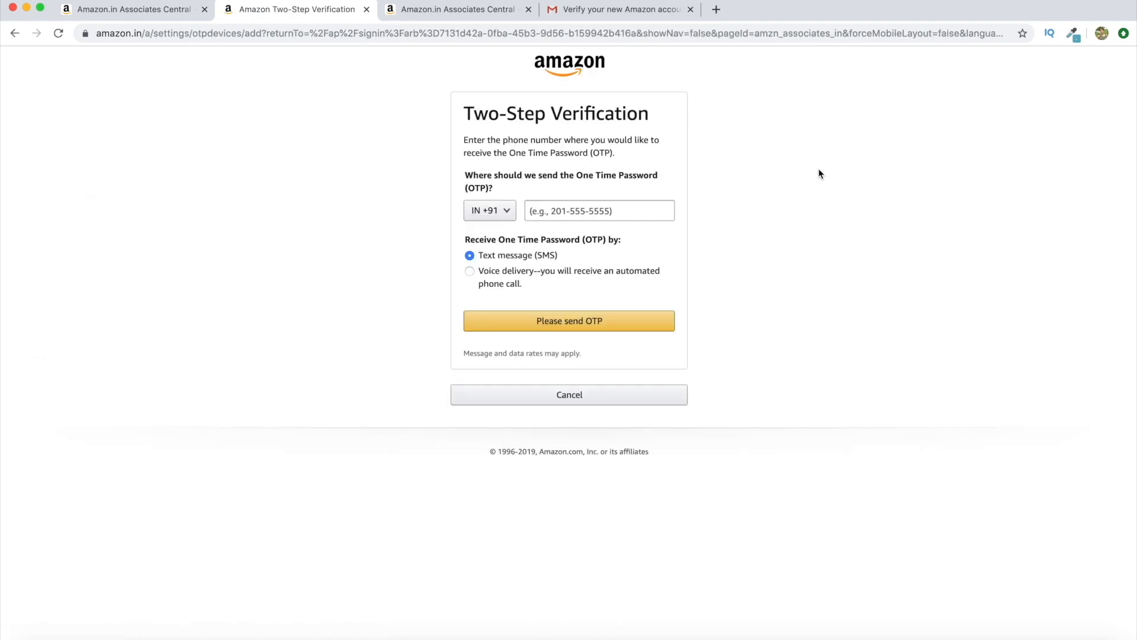
Pass two-step verification using a one-time password sent to a phone number
left_click(584, 211)
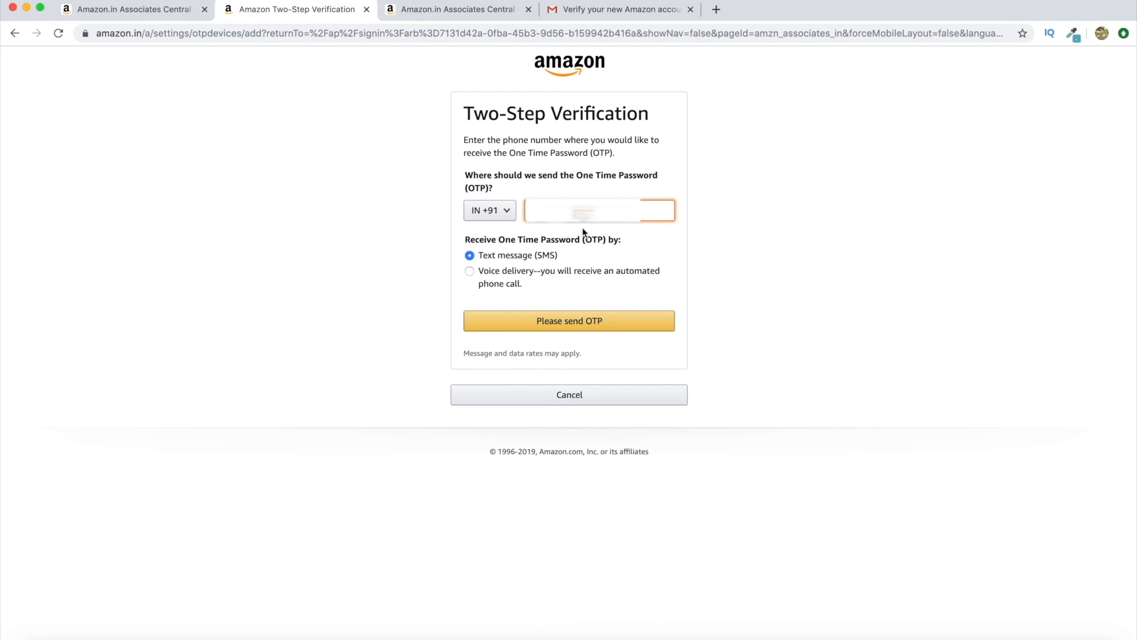
left_click(568, 315)
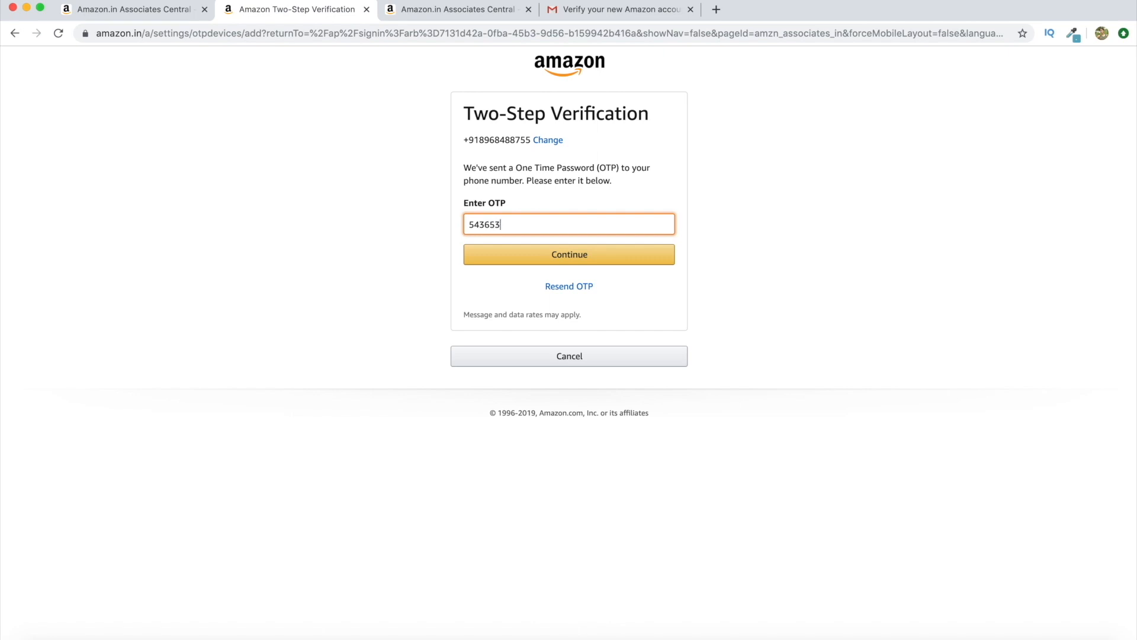
left_click(604, 261)
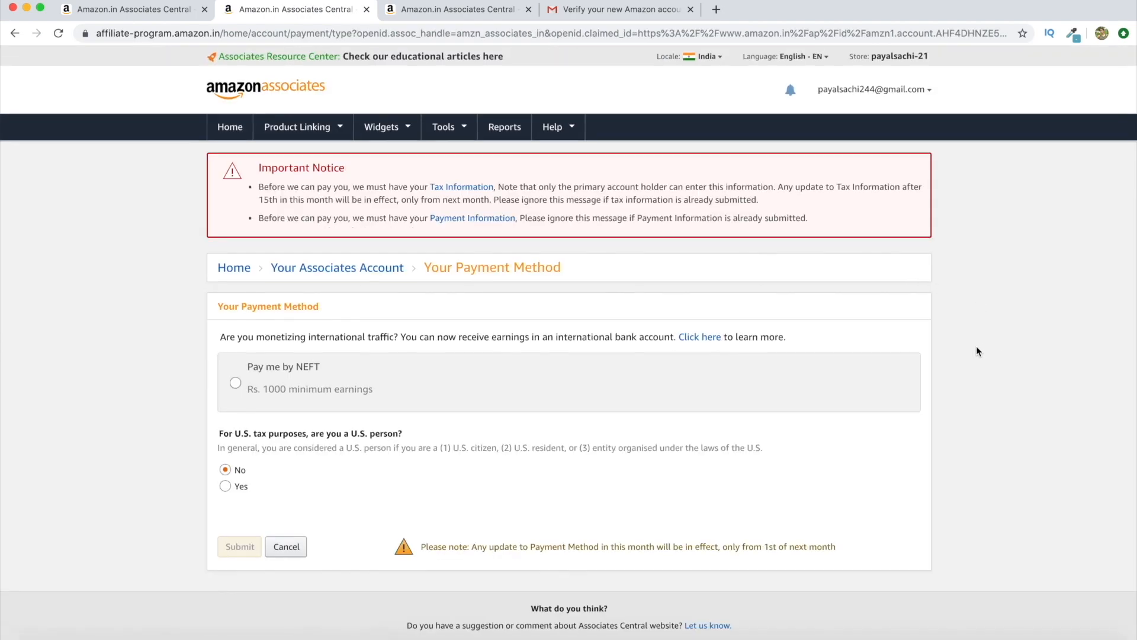
Select 'Pay me by NEFT', review the bank fields, and close the payment method tab
scroll(976, 351, "down", 4)
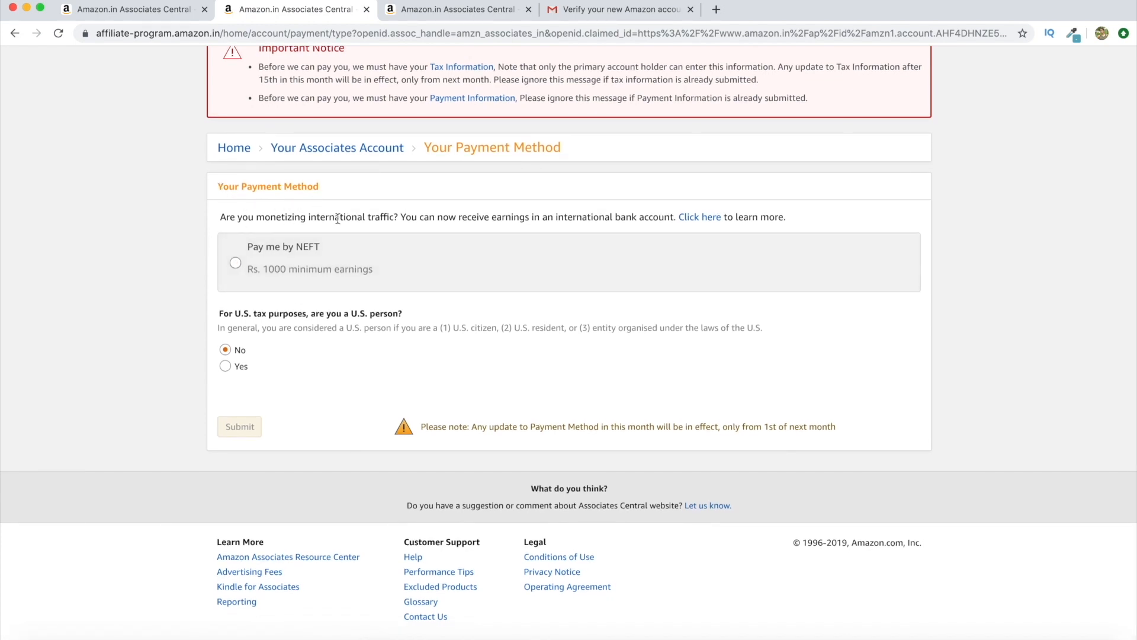
left_click(251, 258)
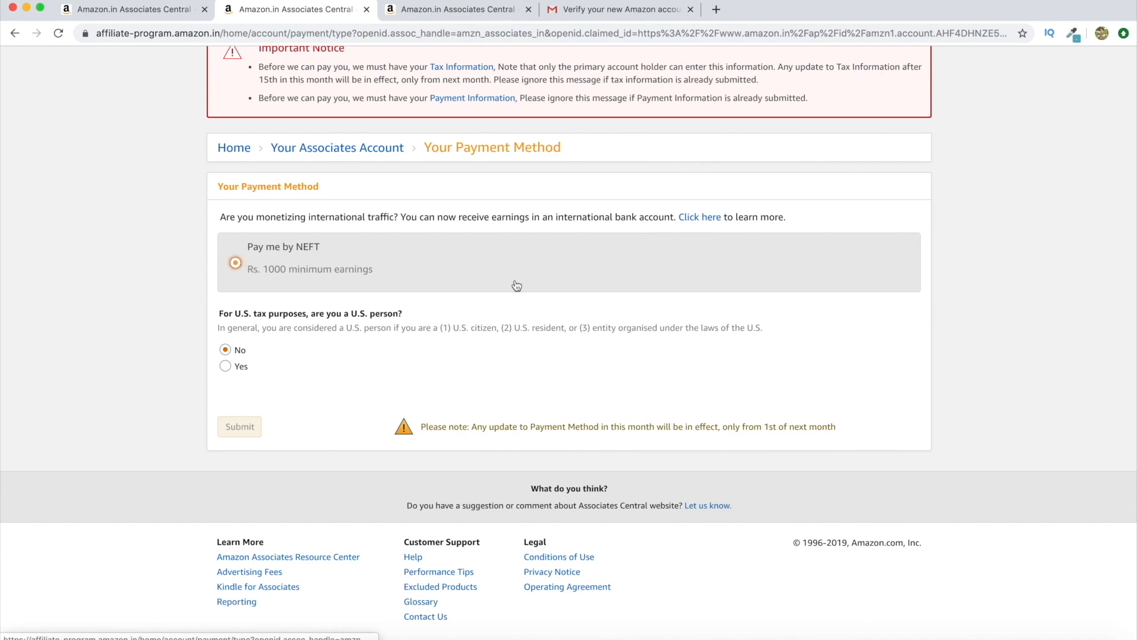
scroll(951, 297, "down", 4)
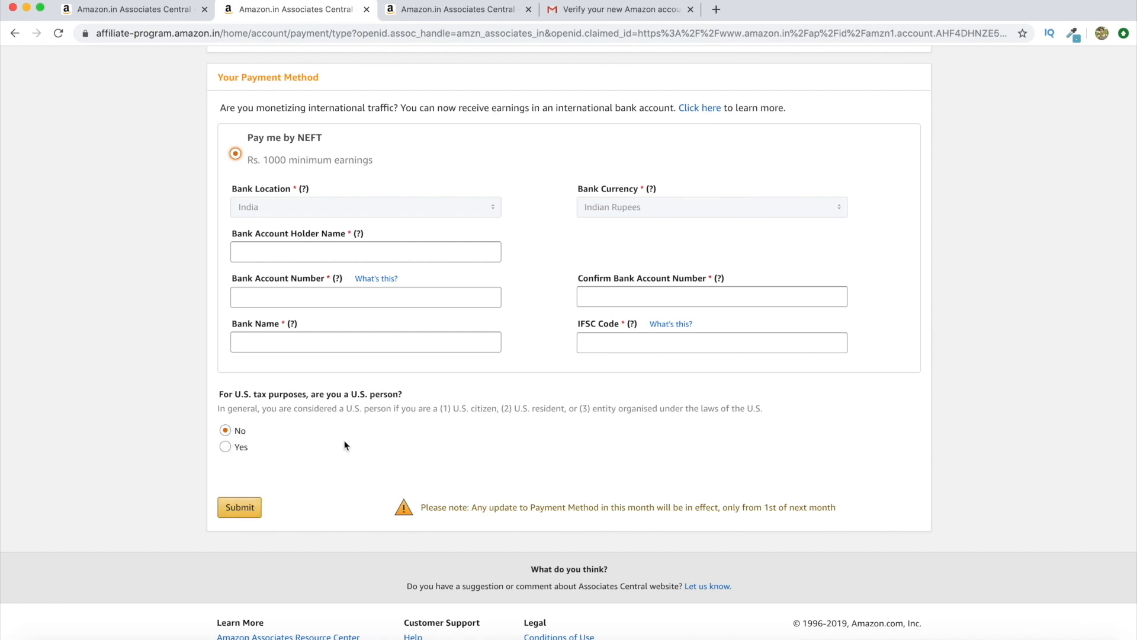
scroll(346, 446, "up", 5)
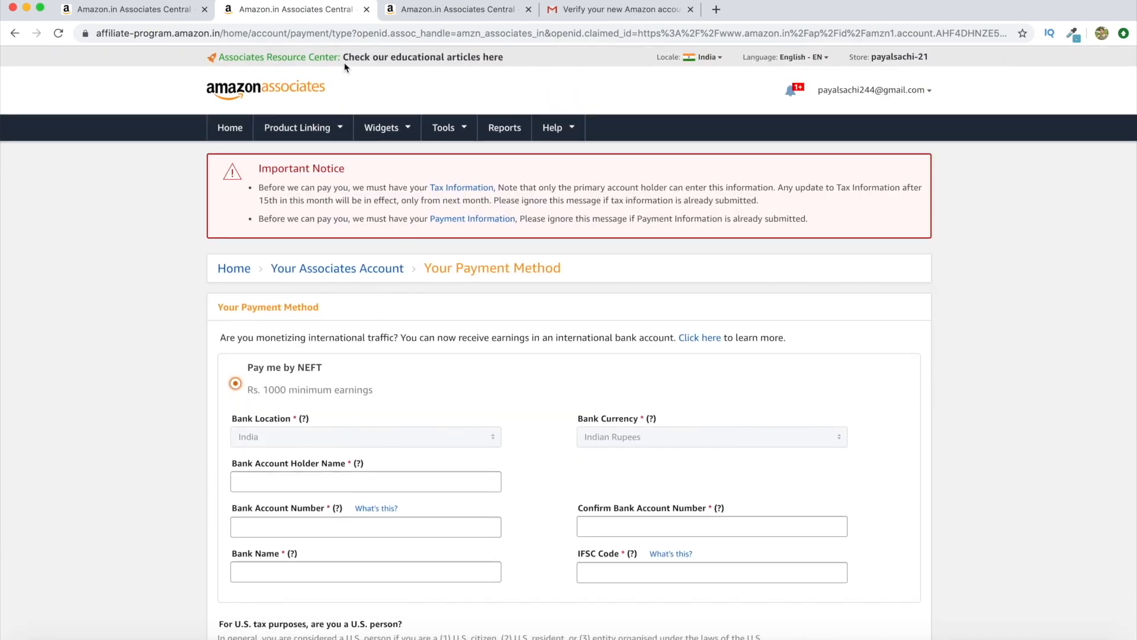
left_click(367, 9)
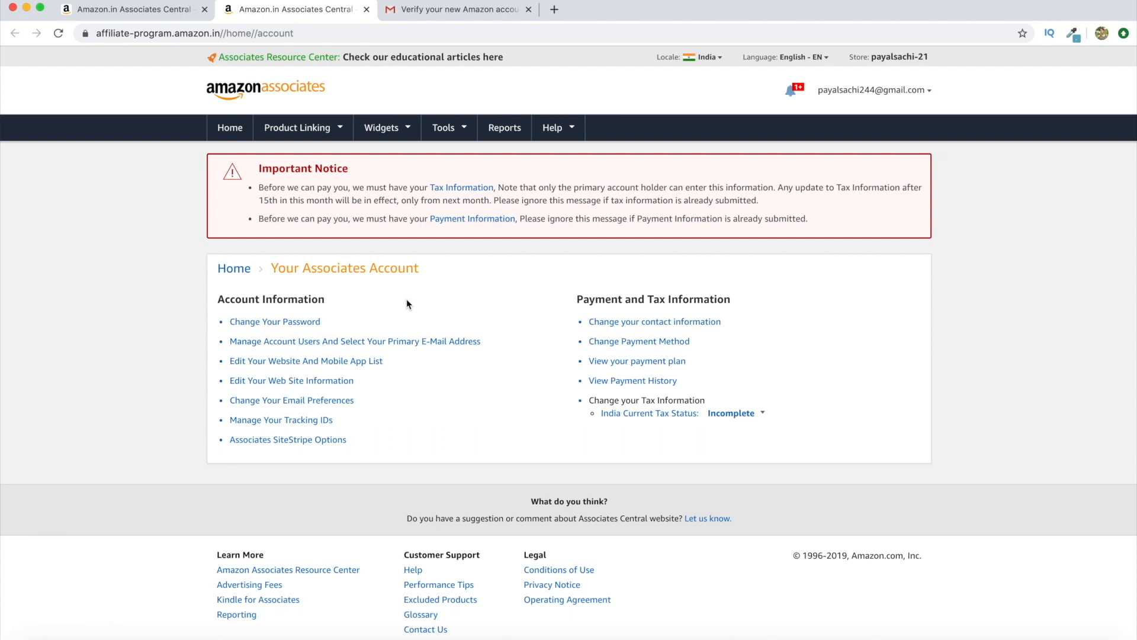
Close the extra tab and browse the Amazon Associates home page
left_click(367, 10)
scroll(180, 315, "down", 5)
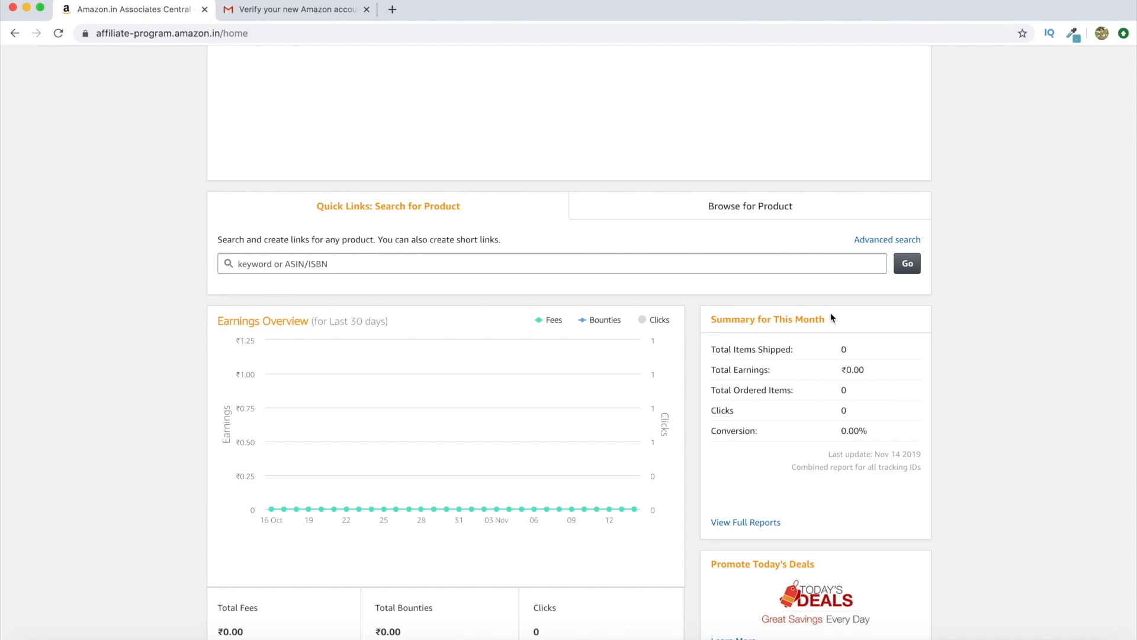
scroll(1010, 363, "down", 3)
scroll(1010, 363, "up", 4)
scroll(1011, 366, "up", 3)
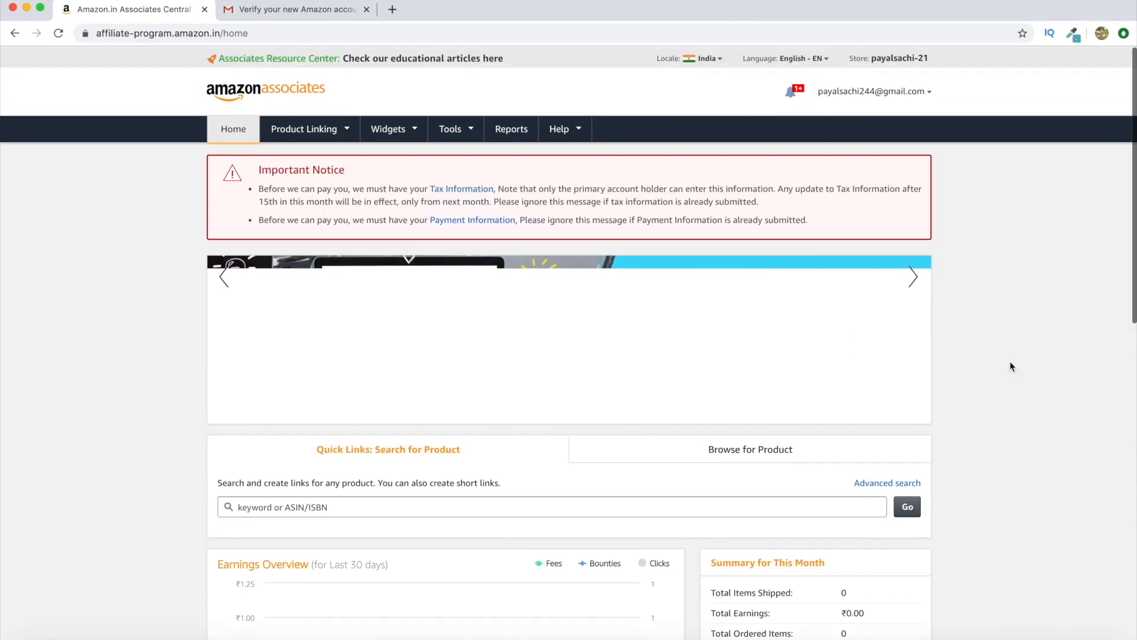
scroll(1091, 325, "down", 6)
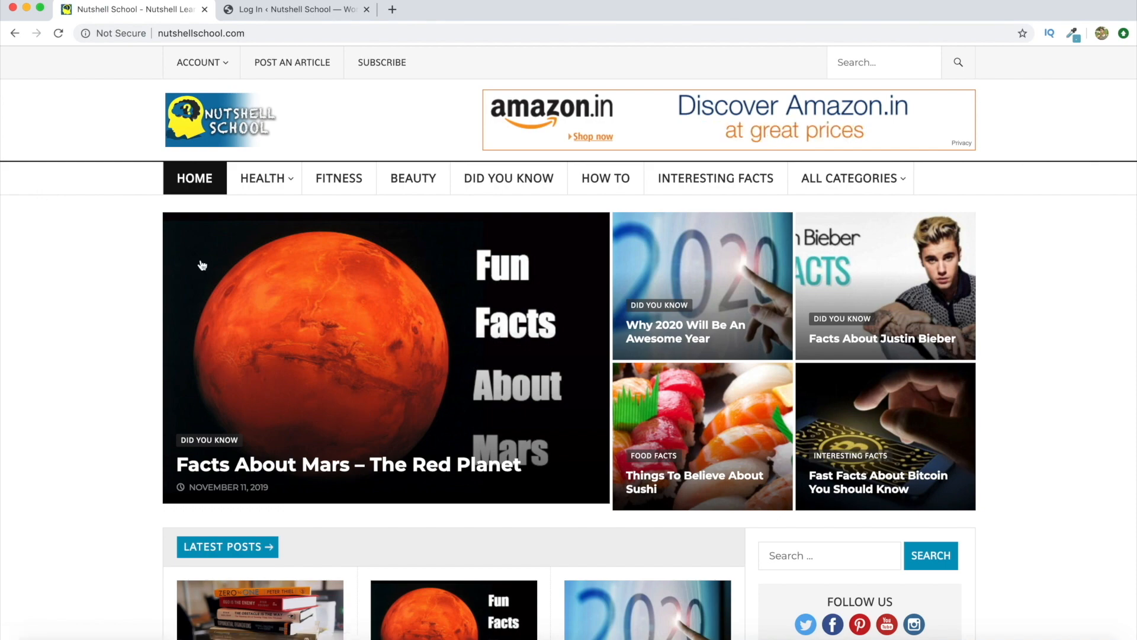
Search the Nutshell School site for 'reduce stress' and open the Japanese Self Relaxation Technique article
scroll(1100, 419, "down", 15)
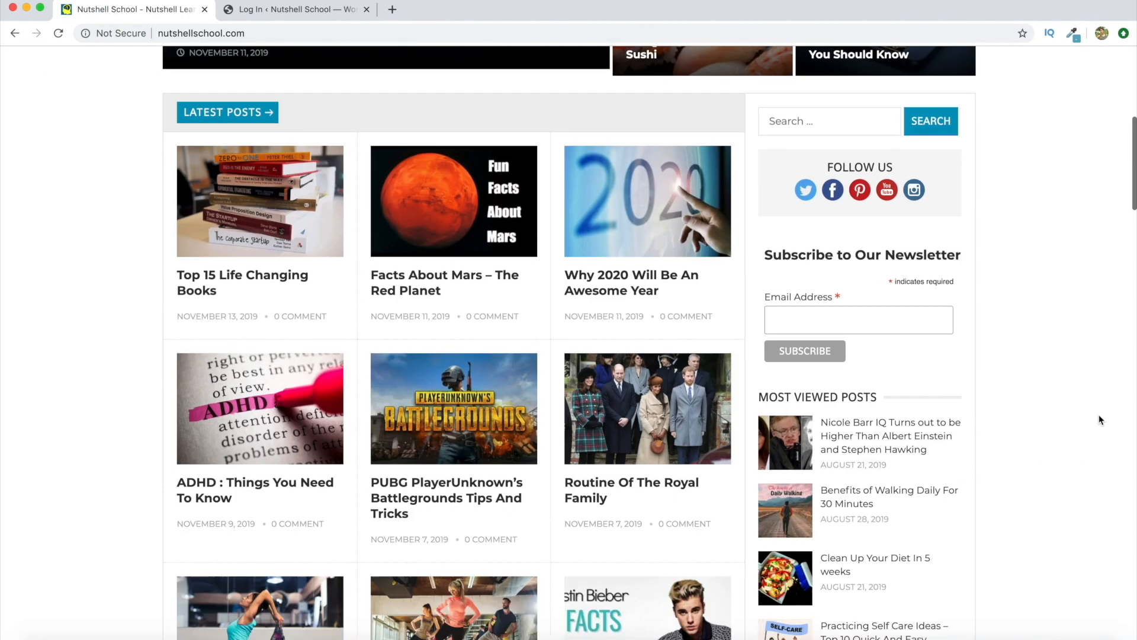
scroll(1100, 419, "down", 4)
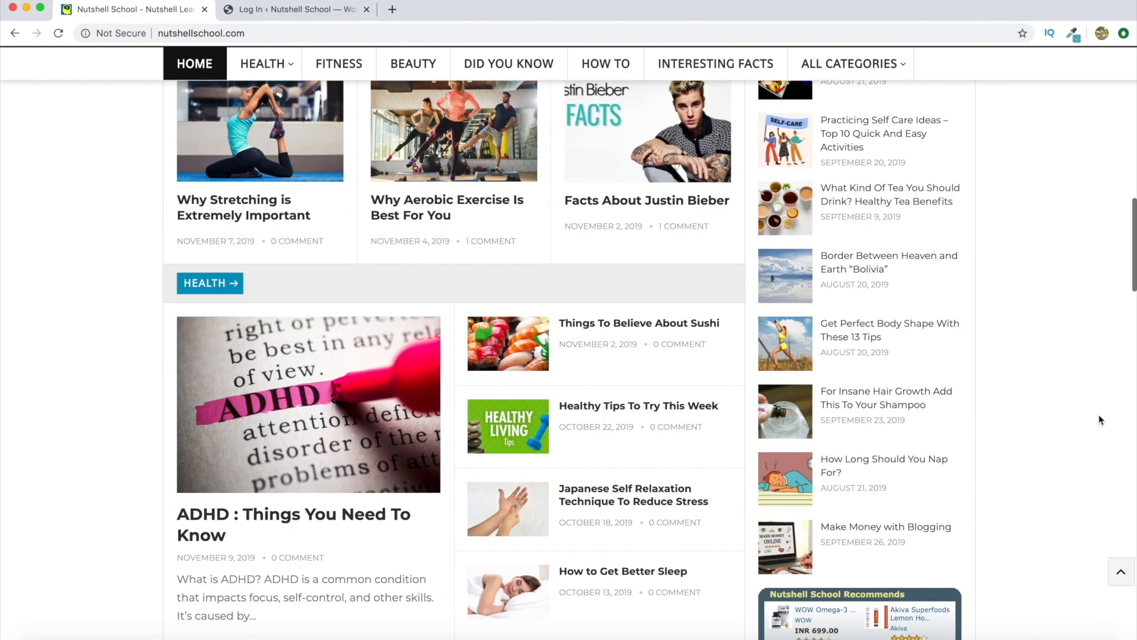
scroll(1099, 419, "down", 2)
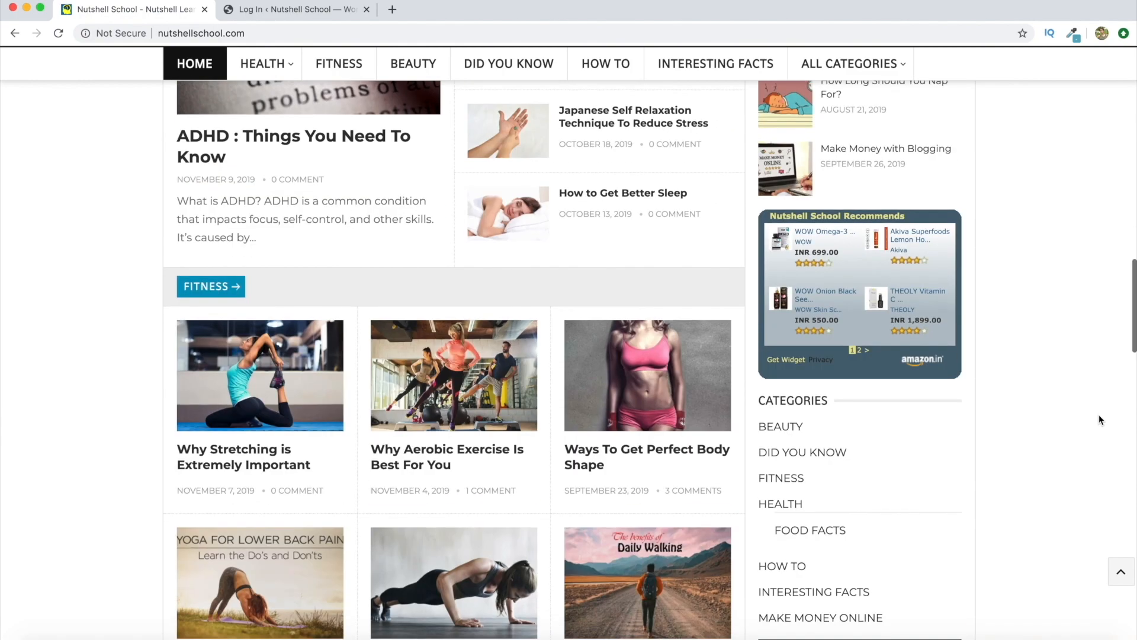
scroll(1099, 420, "up", 12)
scroll(1100, 419, "up", 4)
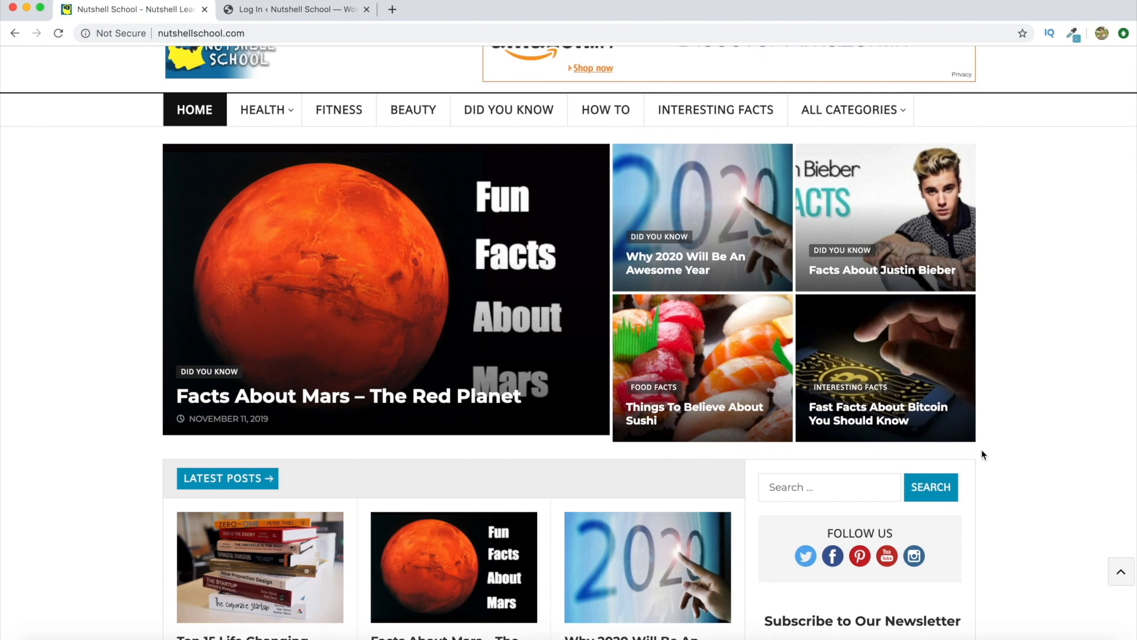
left_click(857, 490)
type("reduce stress")
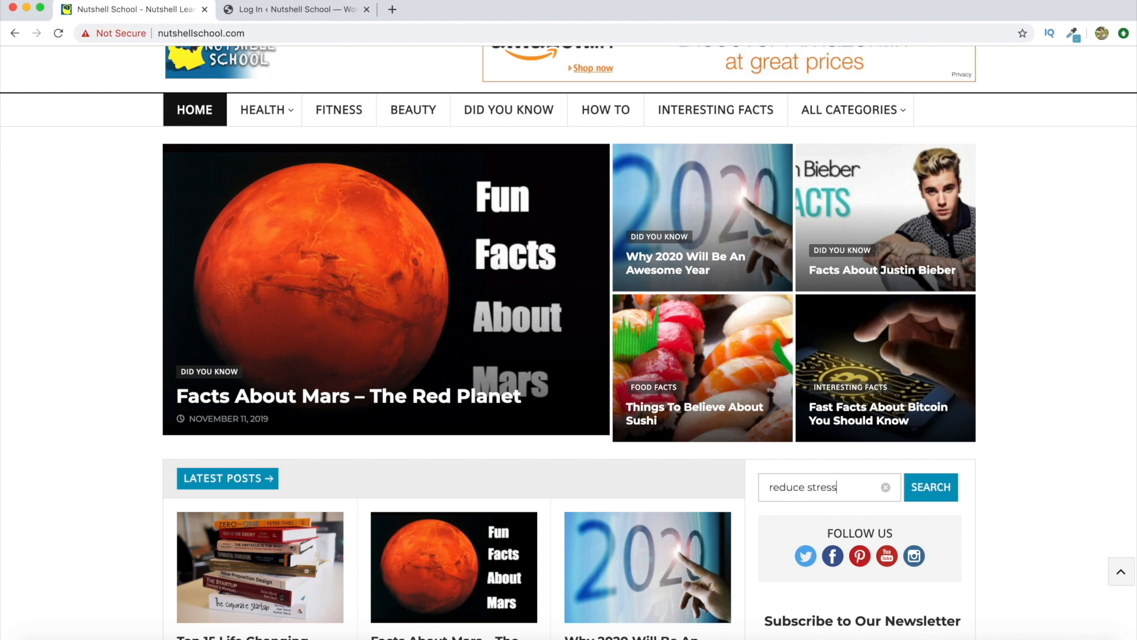
key("Return")
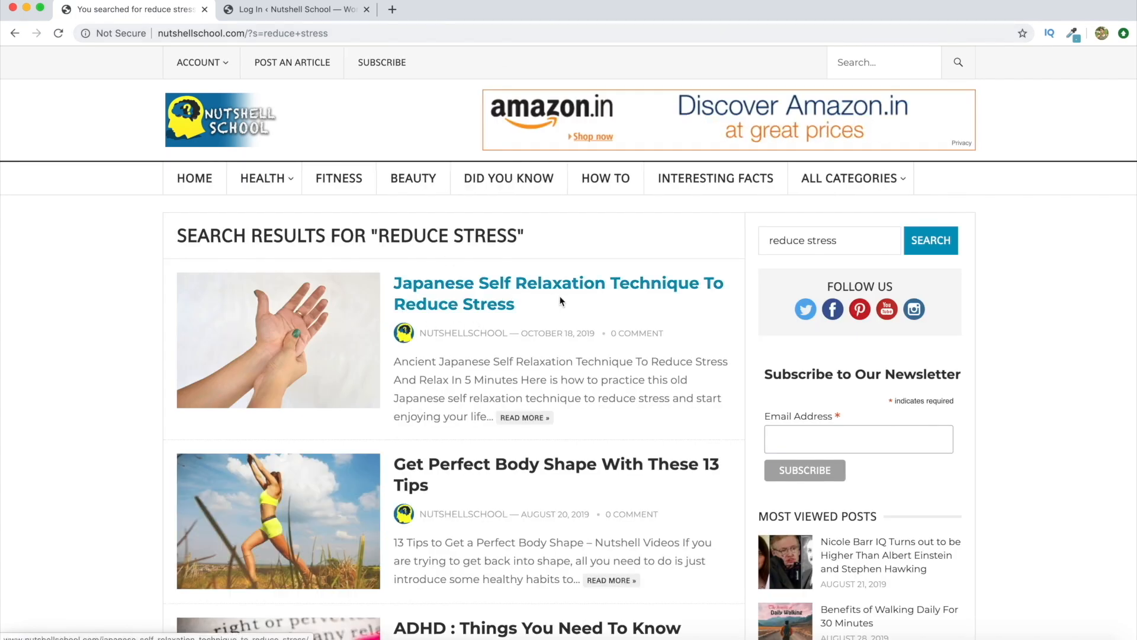
left_click(480, 296)
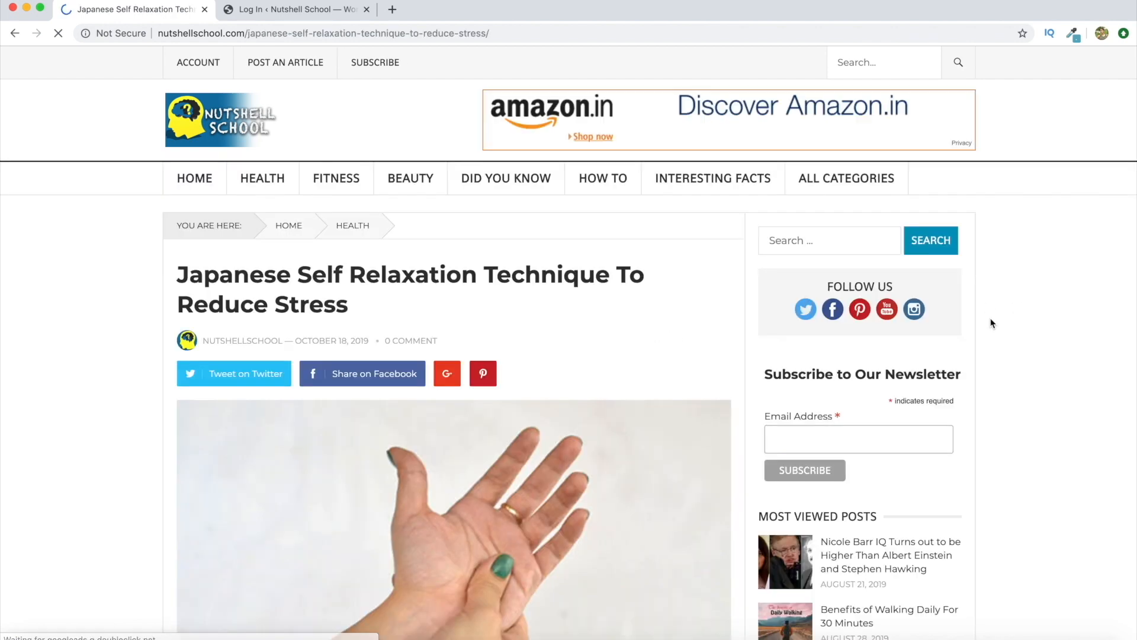
Scroll through the Japanese Self Relaxation Technique To Reduce Stress article
scroll(992, 322, "down", 6)
scroll(993, 323, "down", 12)
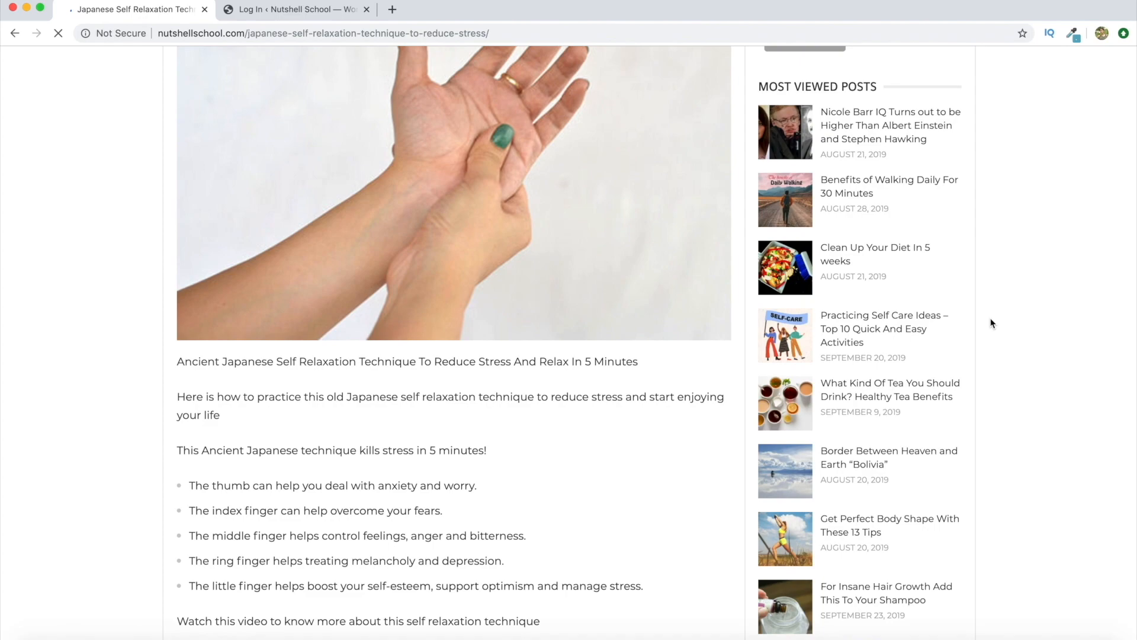
scroll(992, 323, "down", 4)
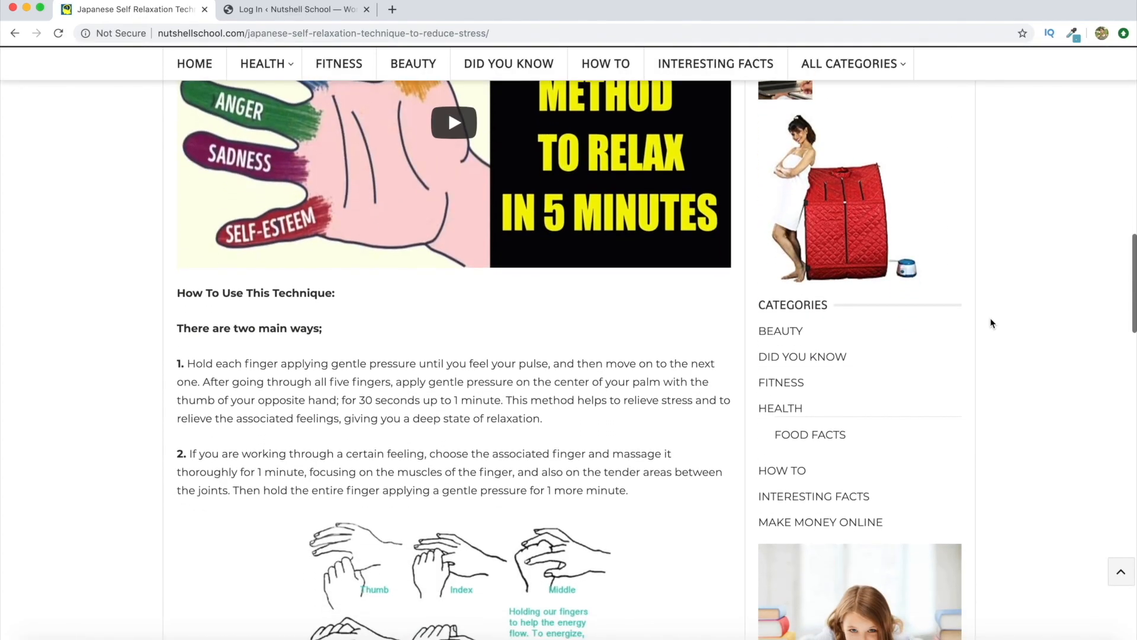
scroll(993, 323, "up", 9)
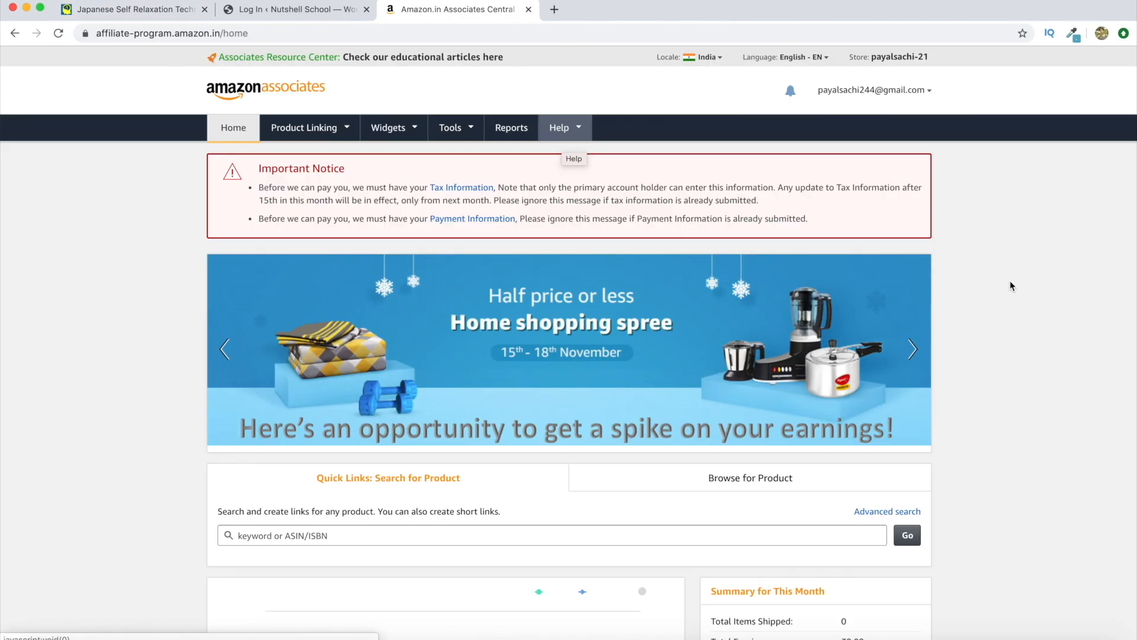
scroll(1001, 285, "down", 4)
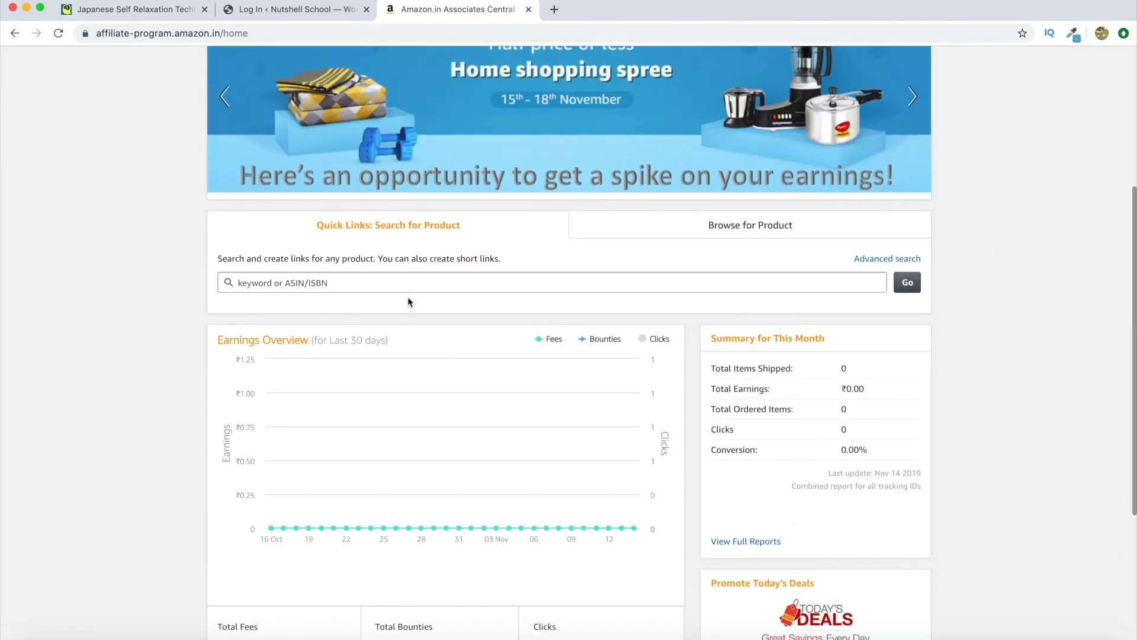
Search Amazon Associates products for 'stress relief' and browse the 33,272 results
left_click(337, 282)
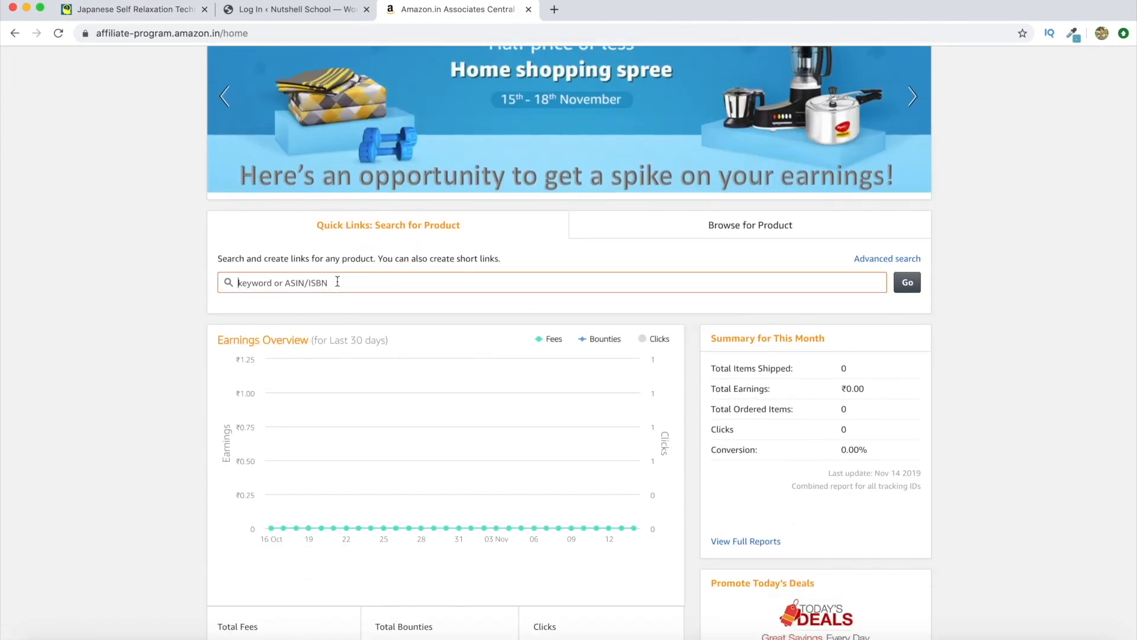
type("str")
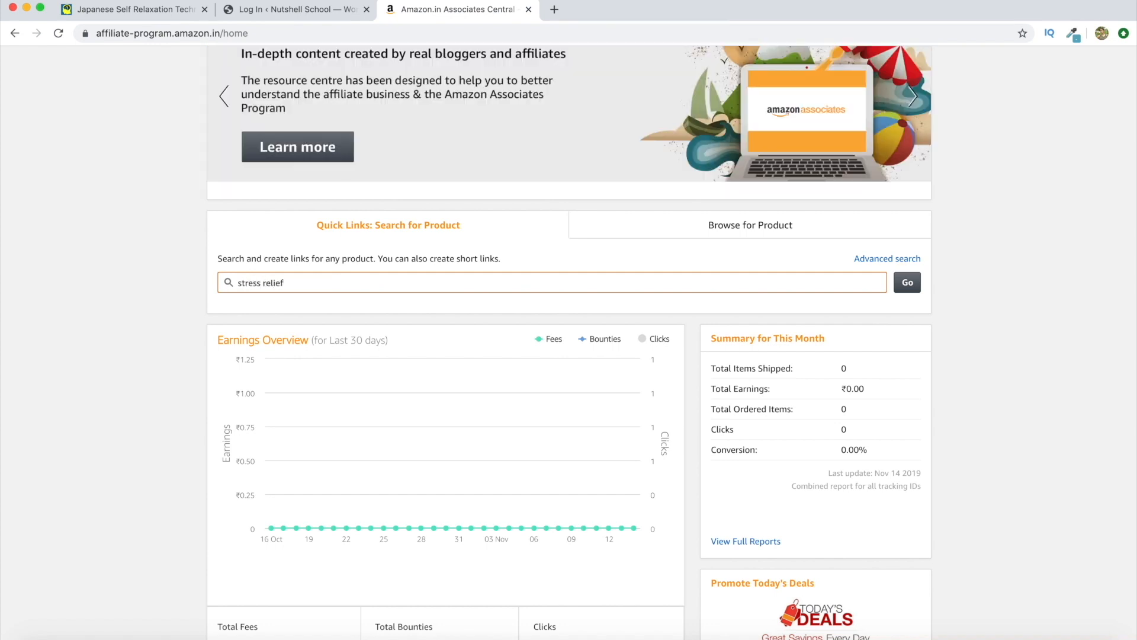
type("ess relief")
left_click(907, 282)
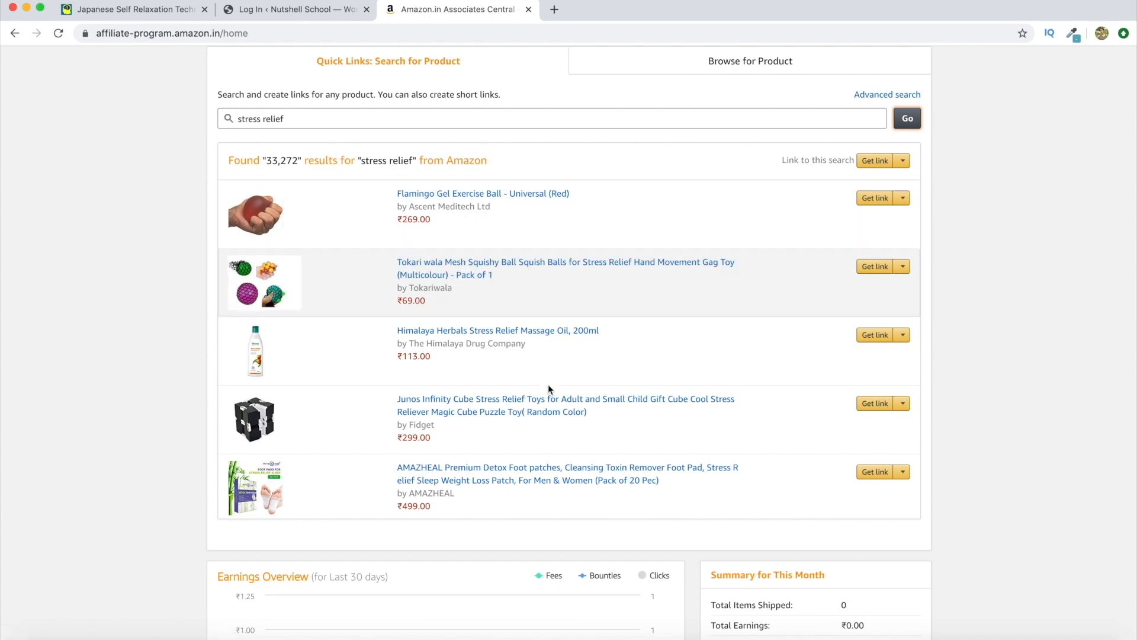
scroll(548, 384, "down", 5)
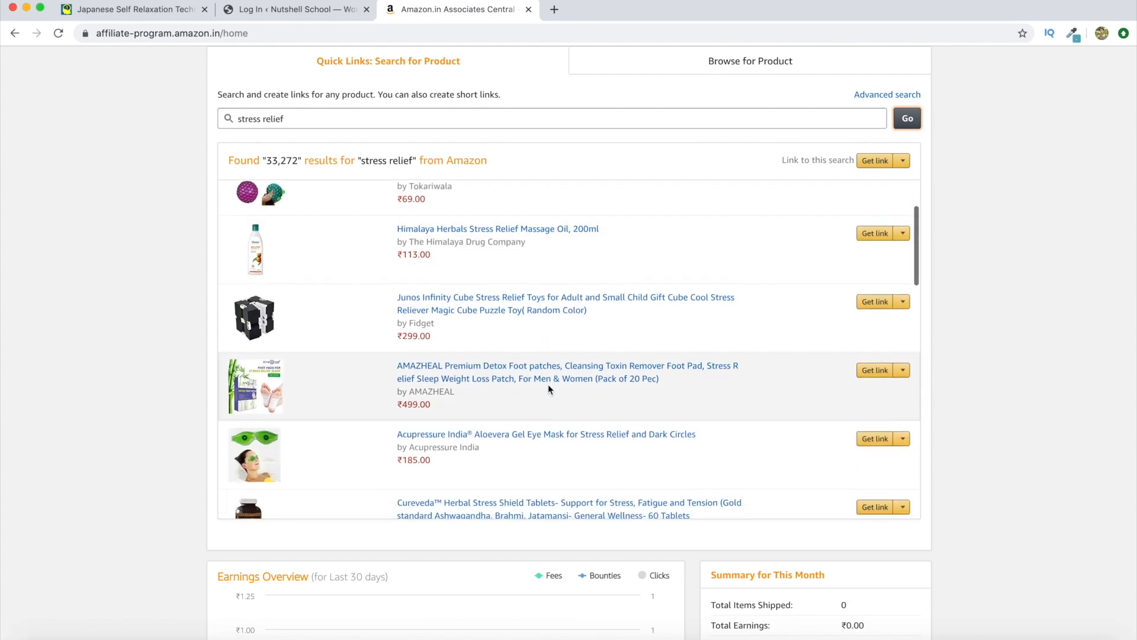
scroll(548, 385, "up", 1)
scroll(549, 385, "down", 4)
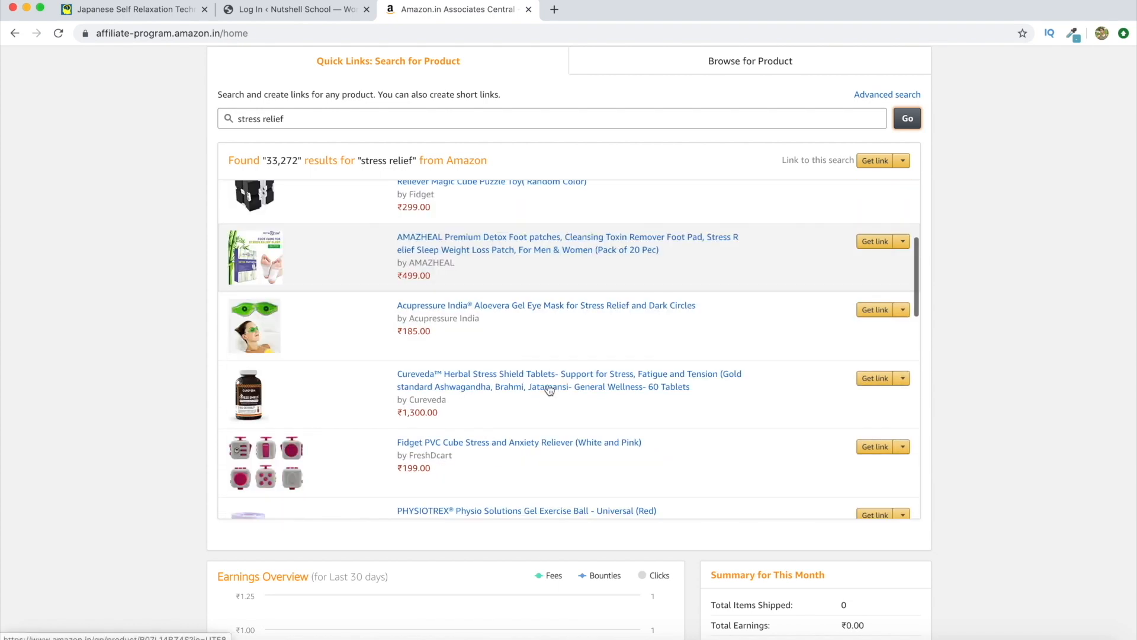
scroll(548, 390, "up", 8)
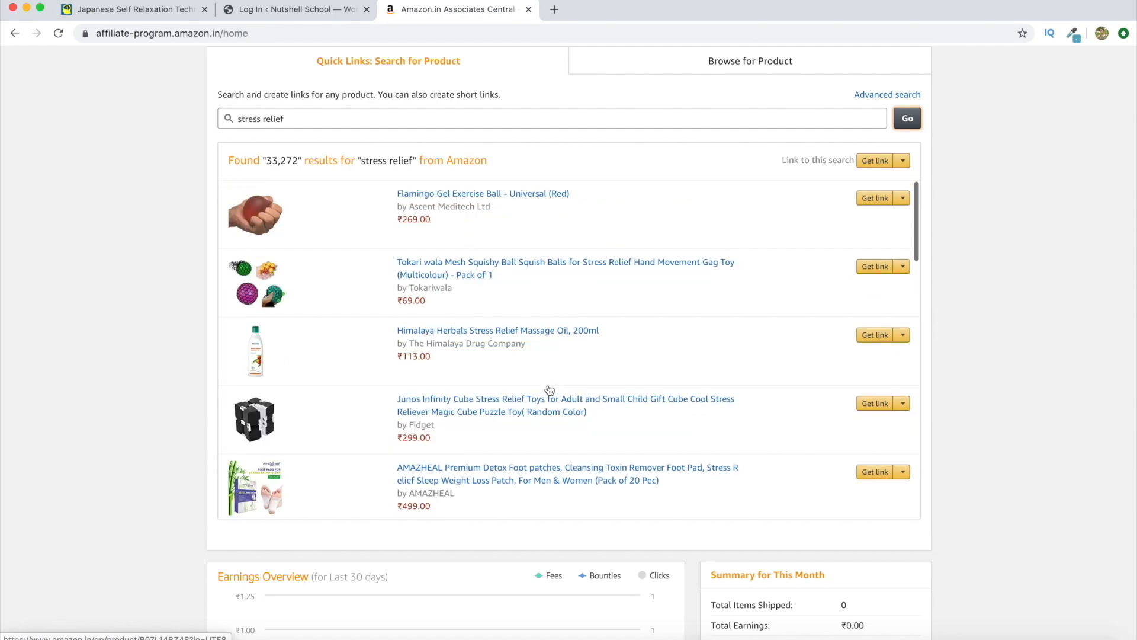
scroll(549, 385, "up", 2)
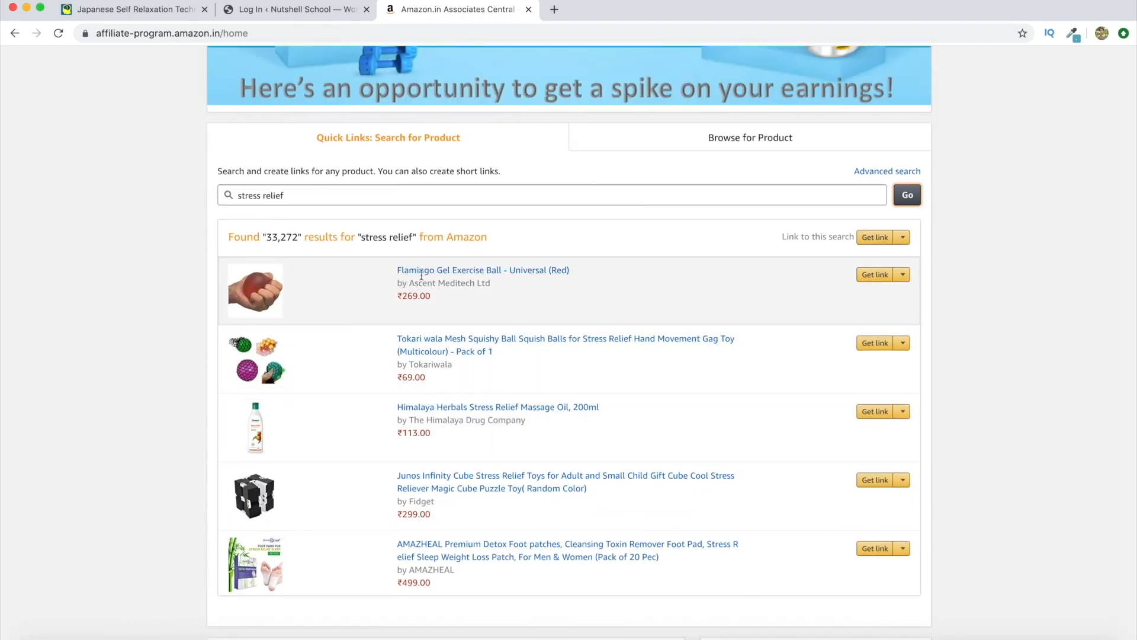
Select the Flamingo Gel Exercise Ball - Universal (Red) title, then return to the relaxation article
left_click(398, 265)
left_click_drag(398, 266, 574, 275)
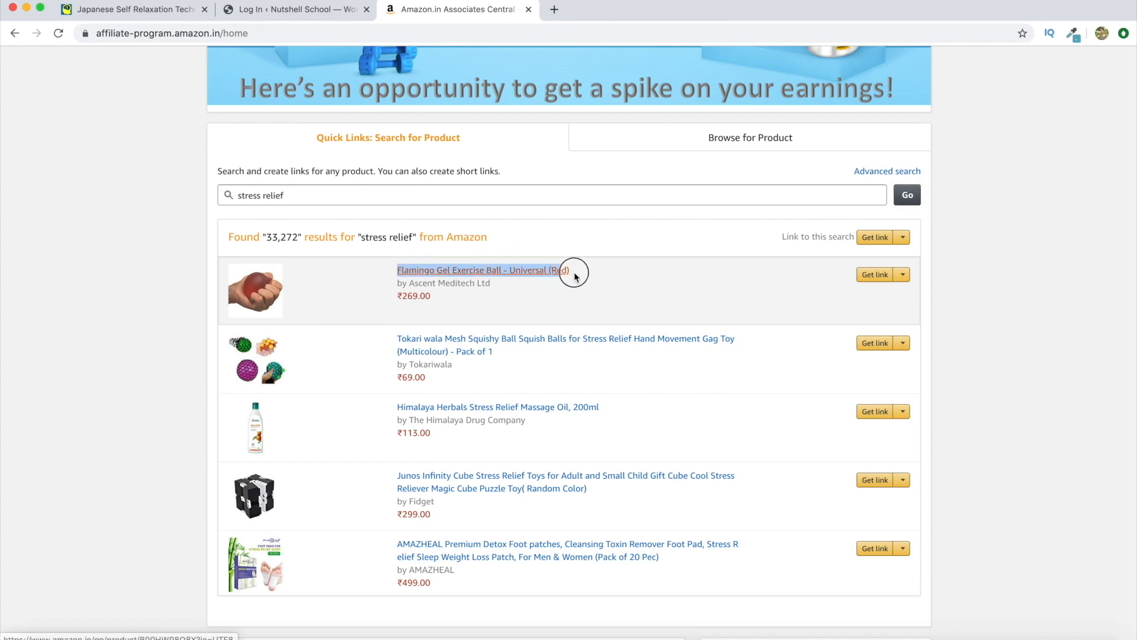
right_click(509, 268)
left_click(186, 294)
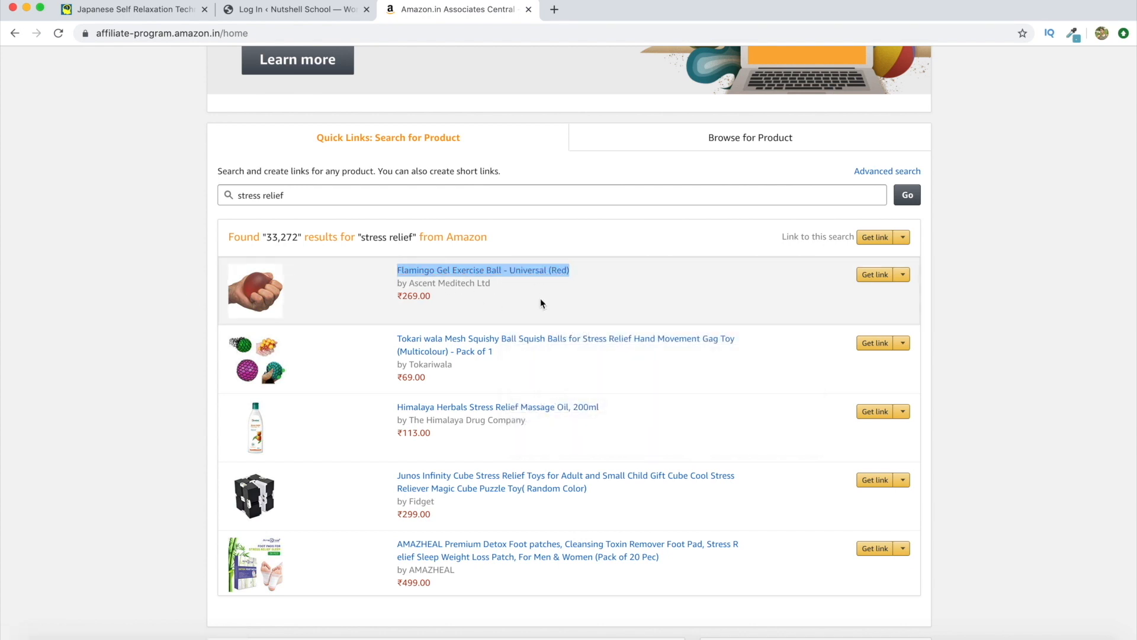
left_click(709, 260)
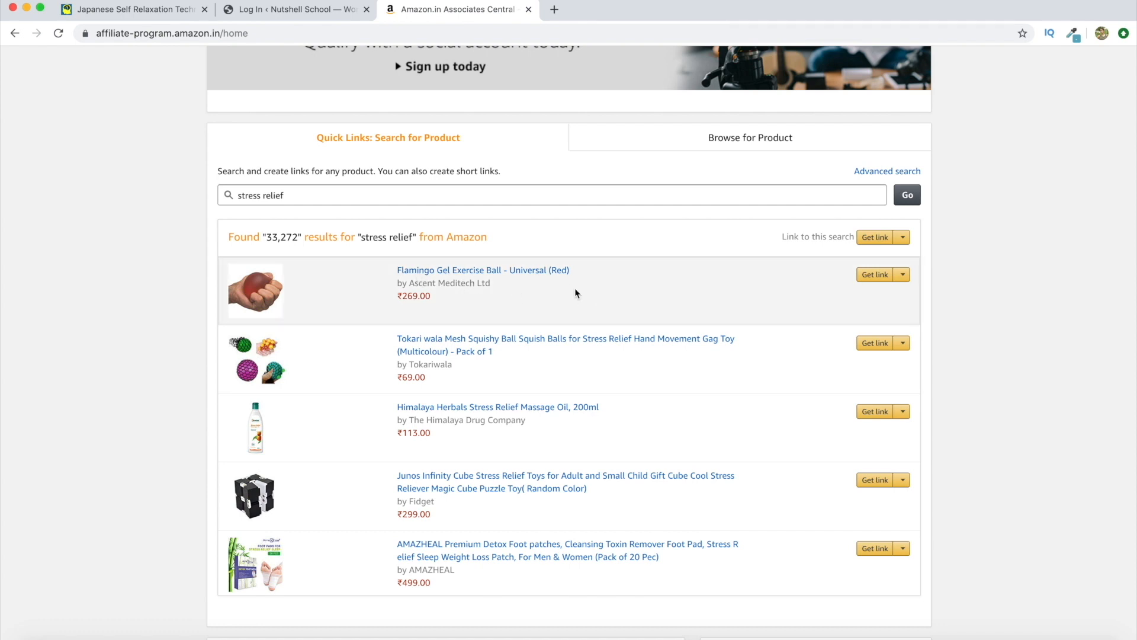
left_click(122, 10)
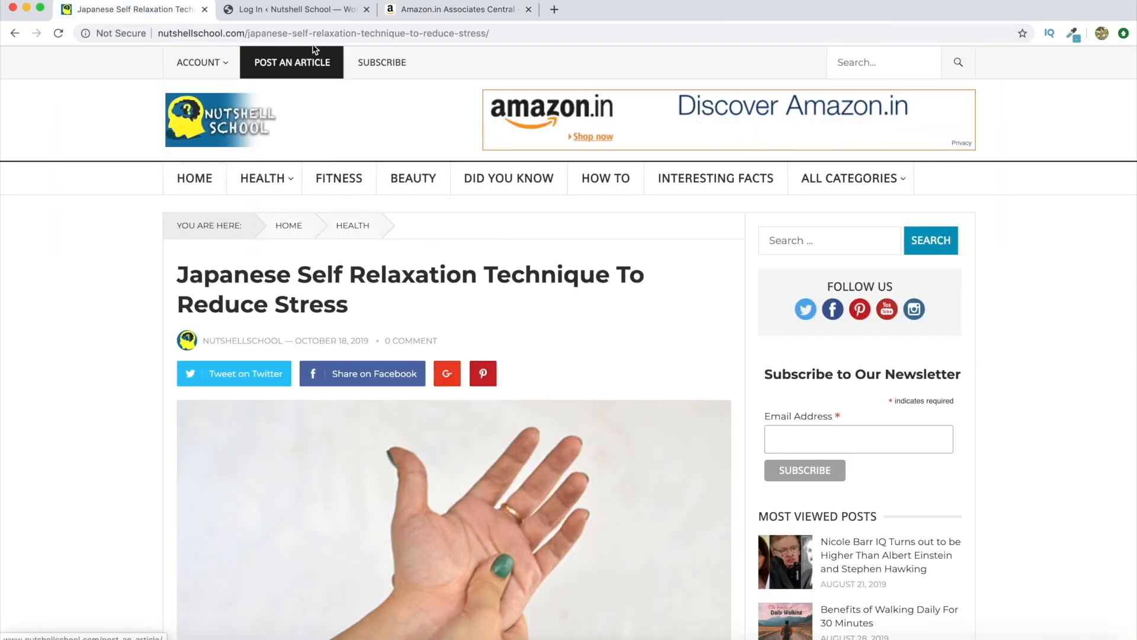
Log in to the Nutshell School WordPress admin with the account username and password
left_click(293, 9)
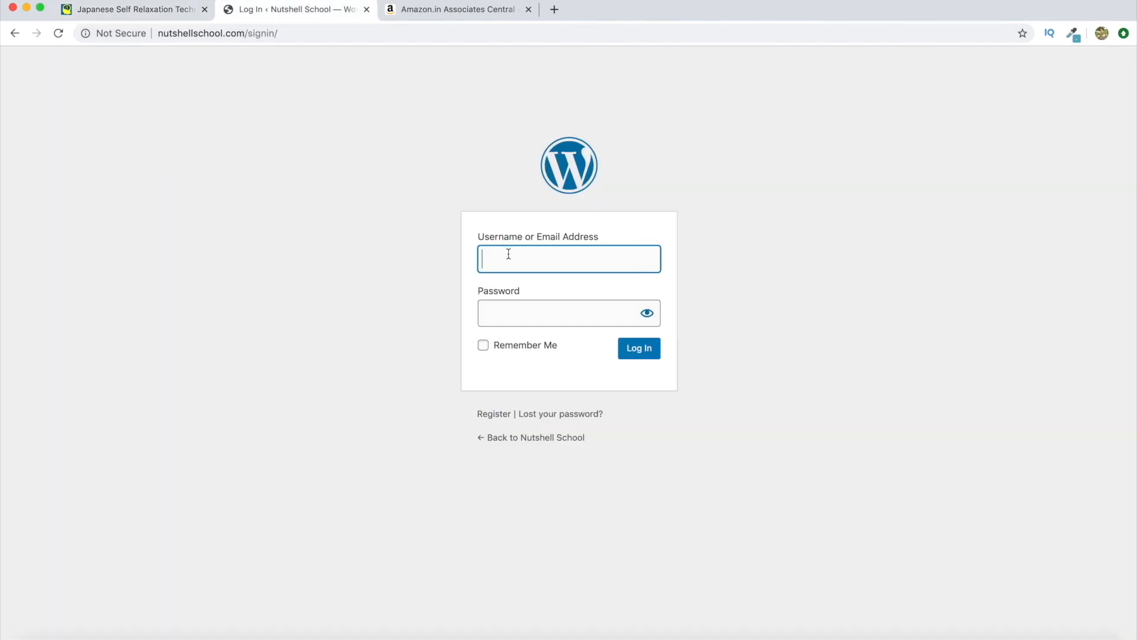
type("nutshellschool")
left_click(531, 320)
type("aaaaa")
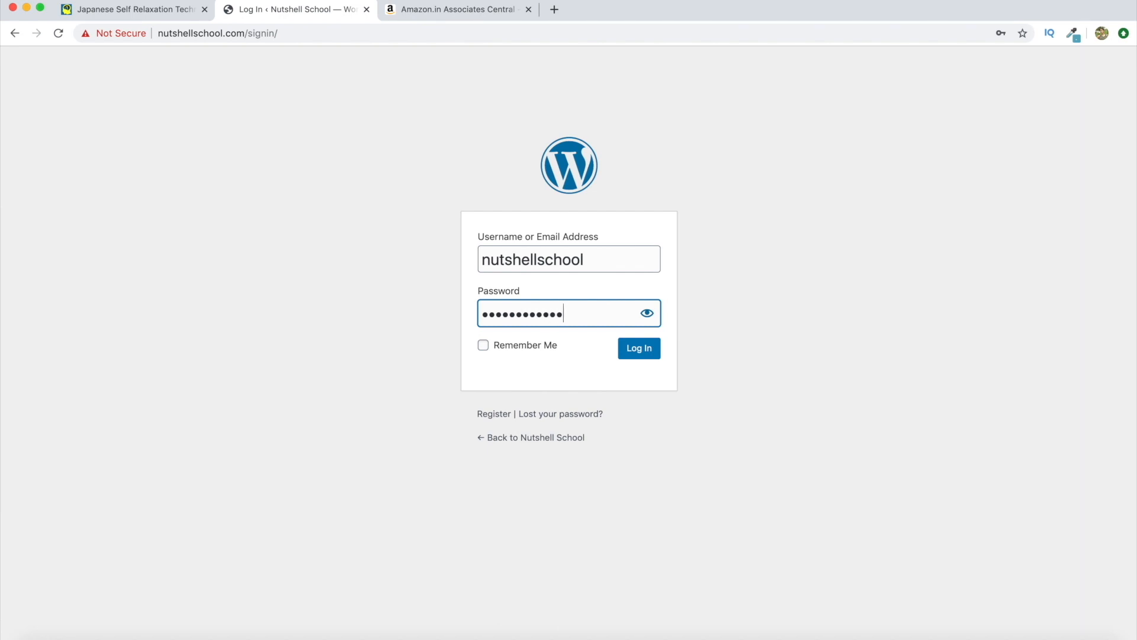
left_click(648, 350)
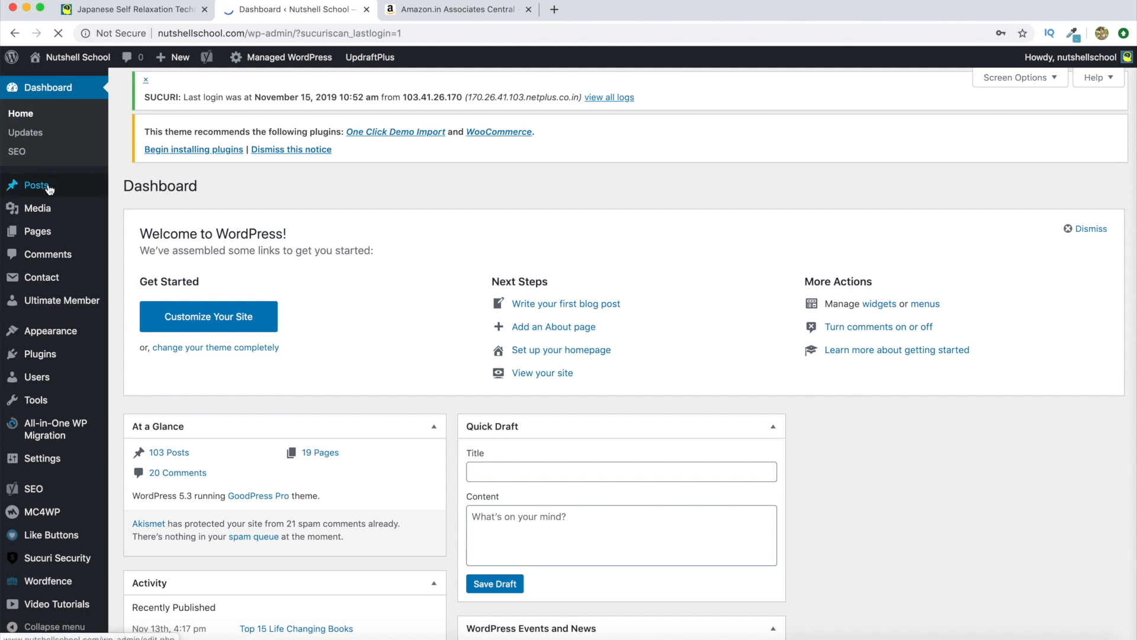
Open All Posts and go to page 2 of the post list
mouse_move(53, 189)
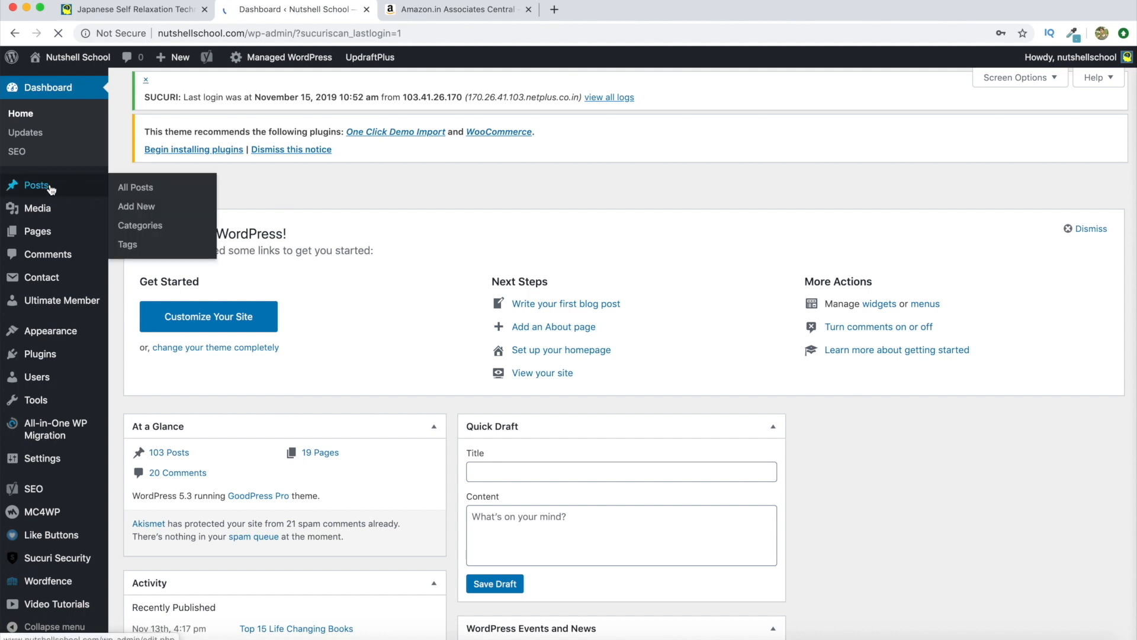
left_click(143, 187)
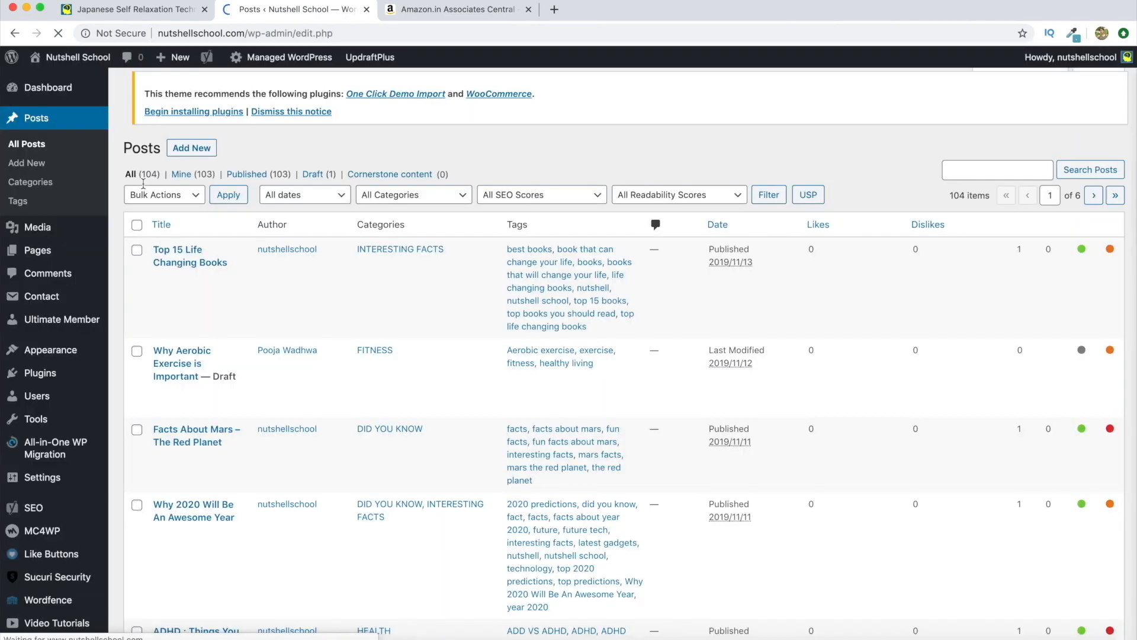
scroll(610, 353, "down", 20)
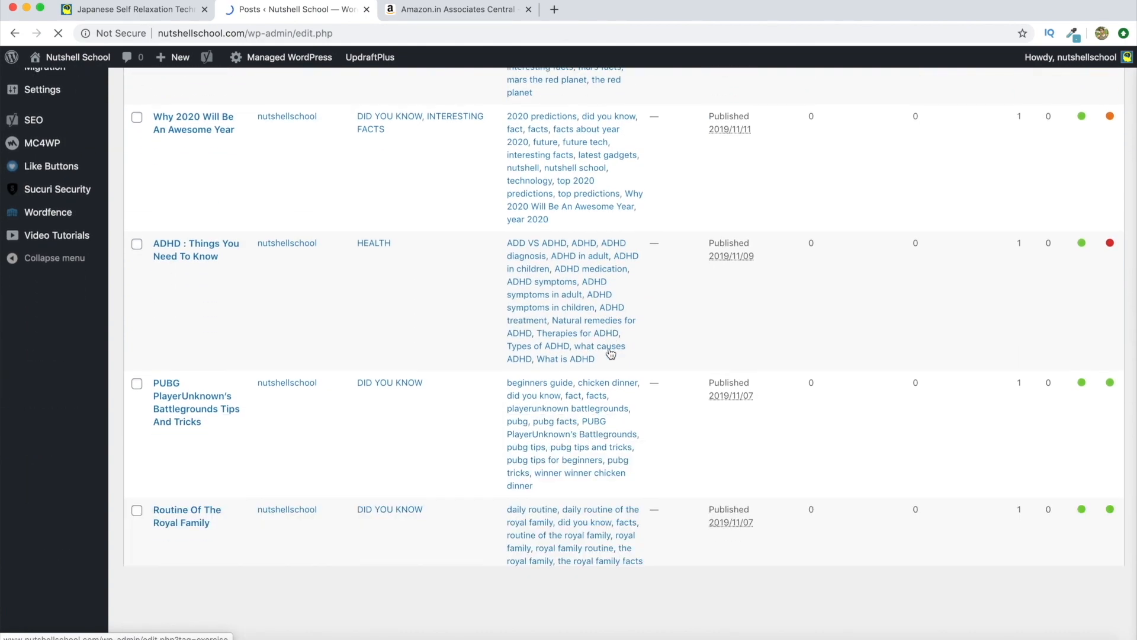
scroll(611, 354, "down", 10)
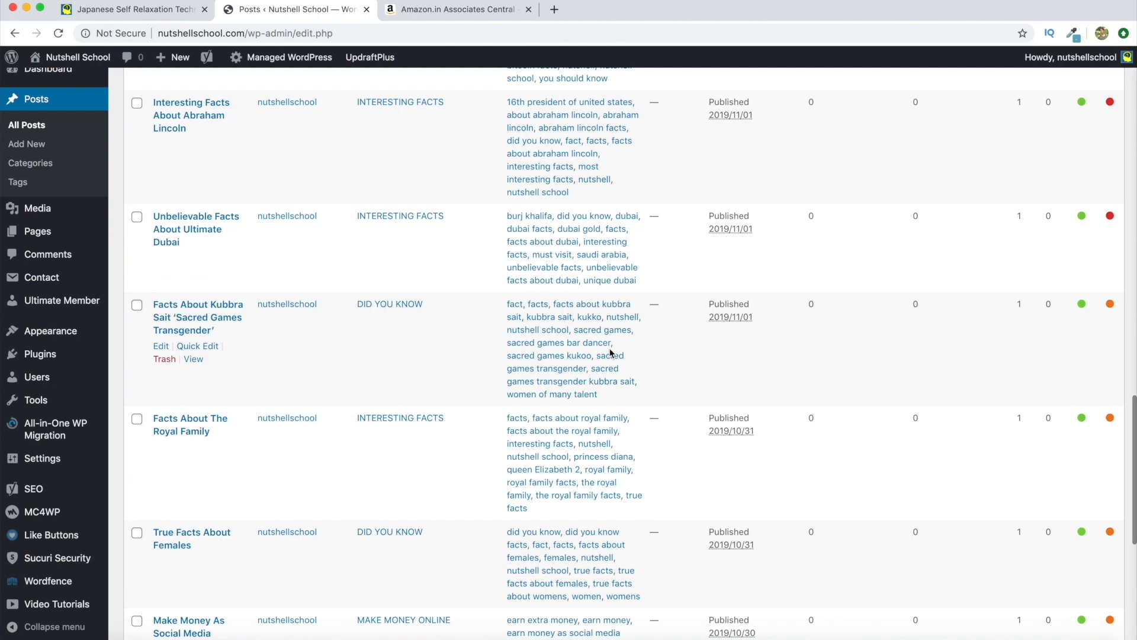
scroll(611, 354, "down", 7)
left_click(1093, 578)
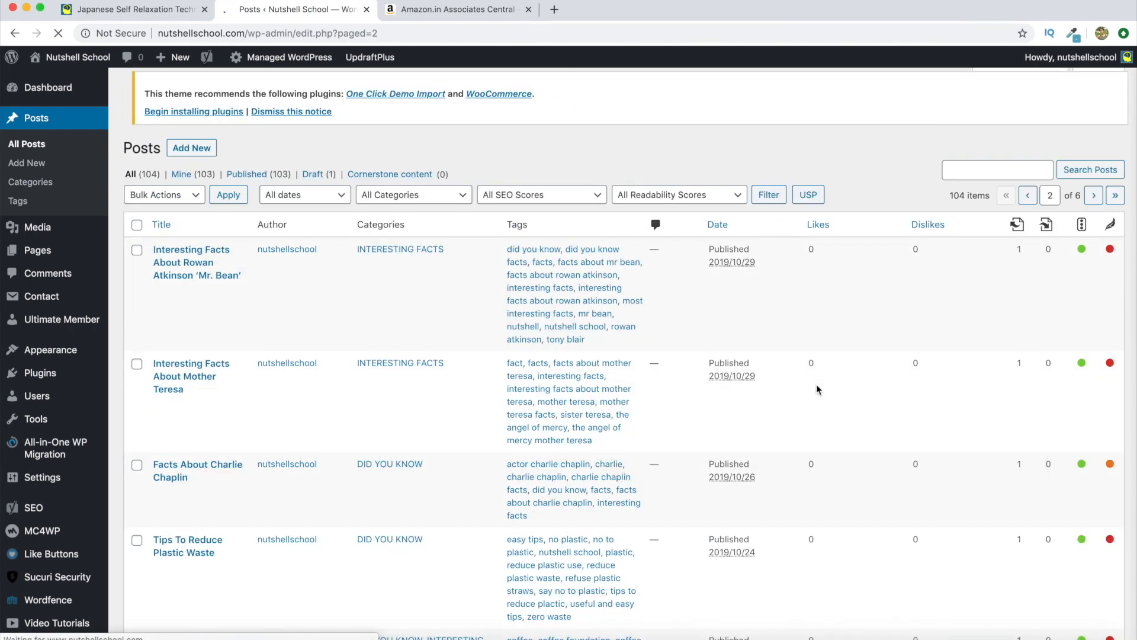
Open the Japanese Self Relaxation Technique post's editor in a new tab
scroll(817, 389, "down", 4)
scroll(816, 389, "down", 7)
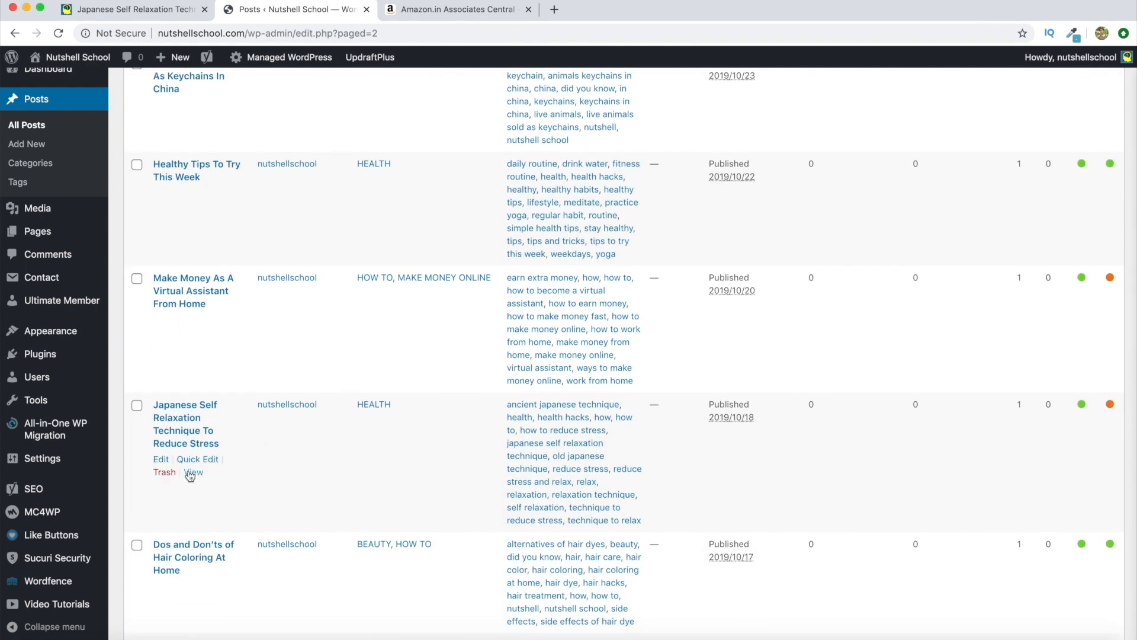
right_click(161, 460)
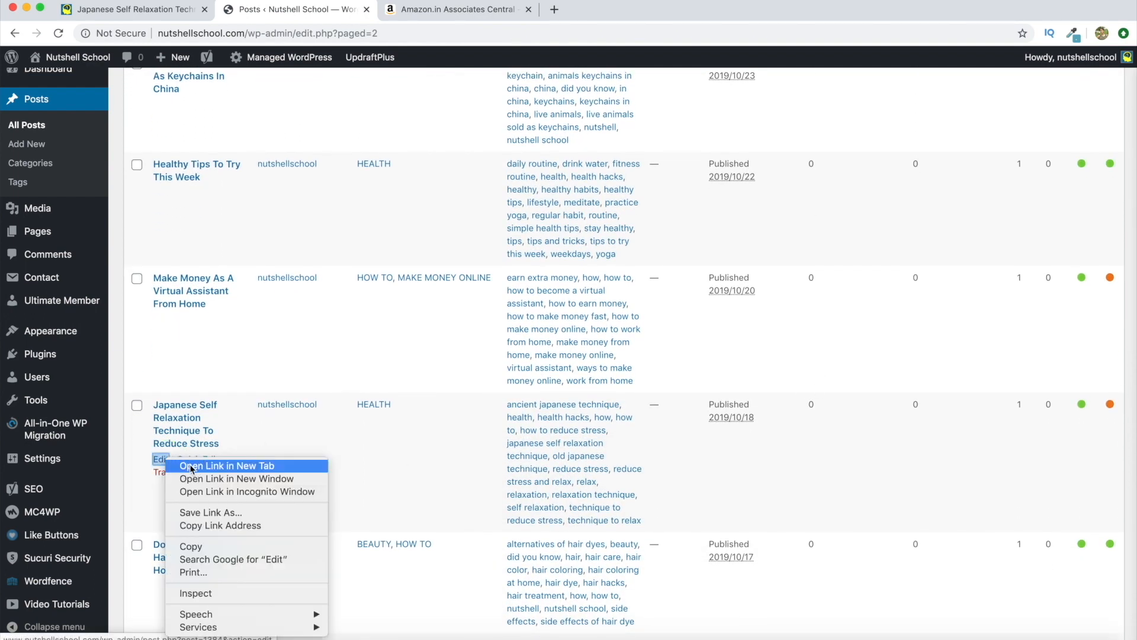
left_click(191, 466)
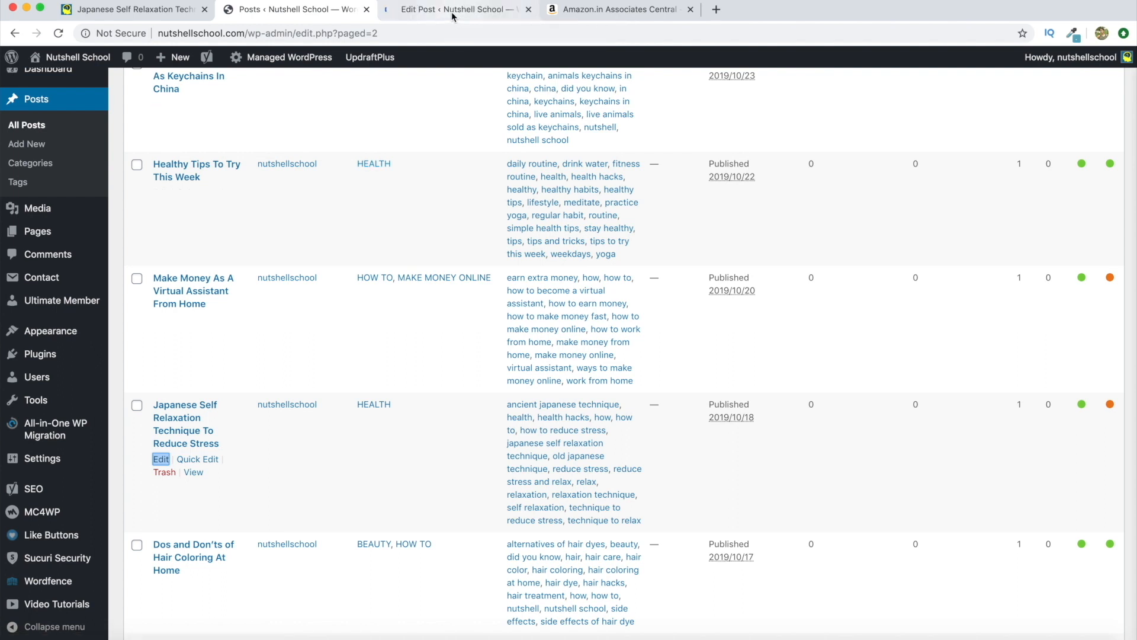
Switch to the new Edit Post tab, dismiss the welcome tip, and scroll through the post
left_click(453, 16)
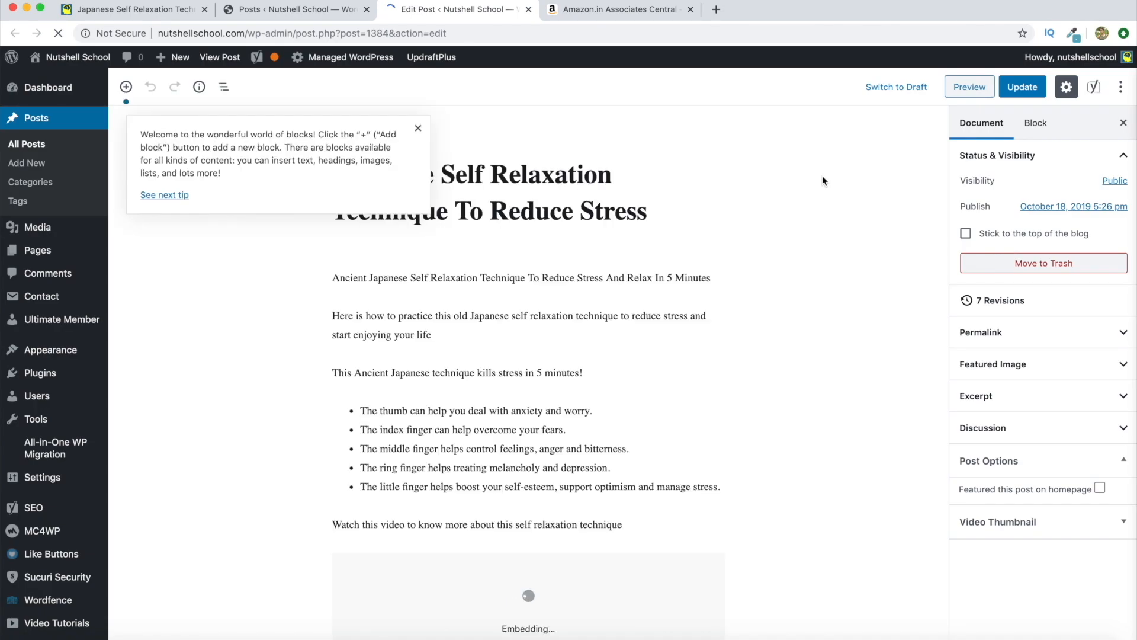
left_click(419, 128)
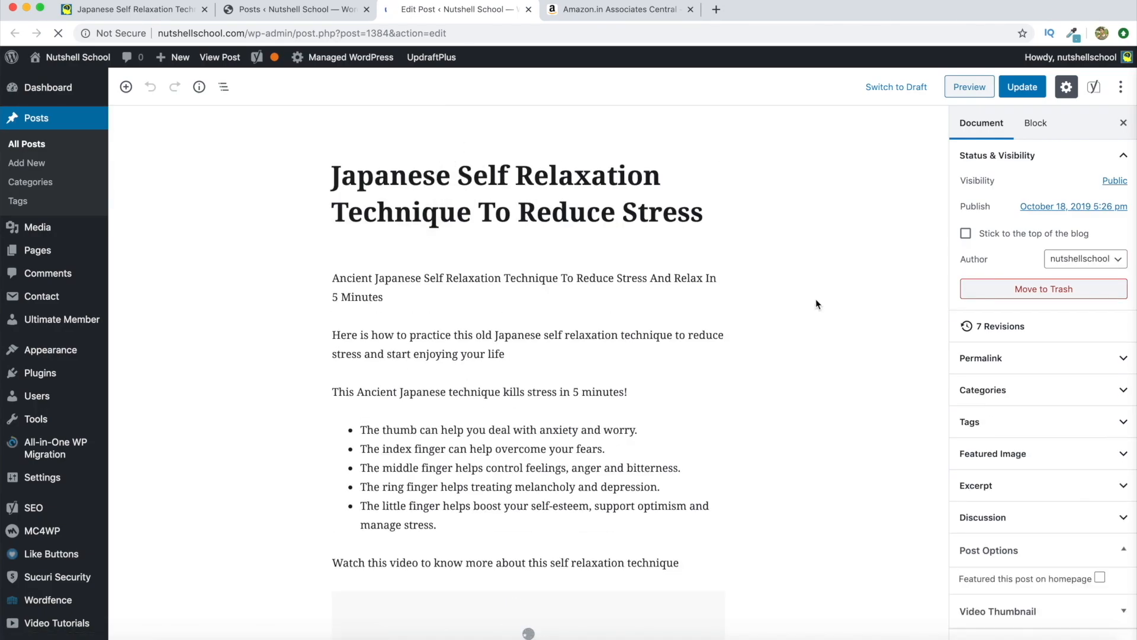
scroll(816, 299, "down", 2)
scroll(815, 299, "down", 5)
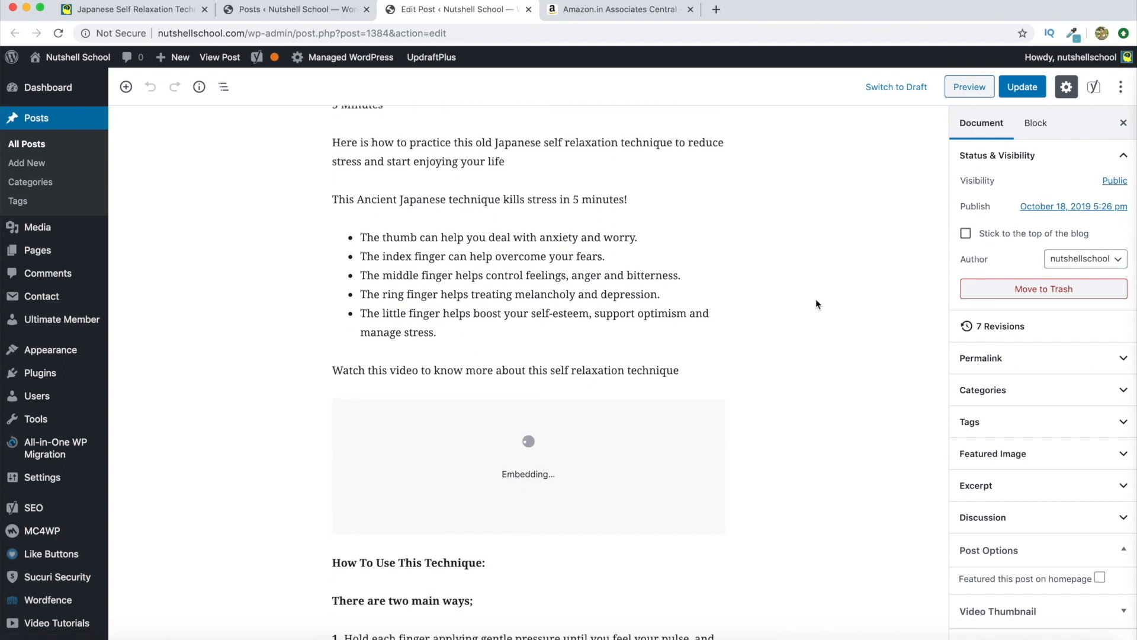
scroll(815, 298, "down", 3)
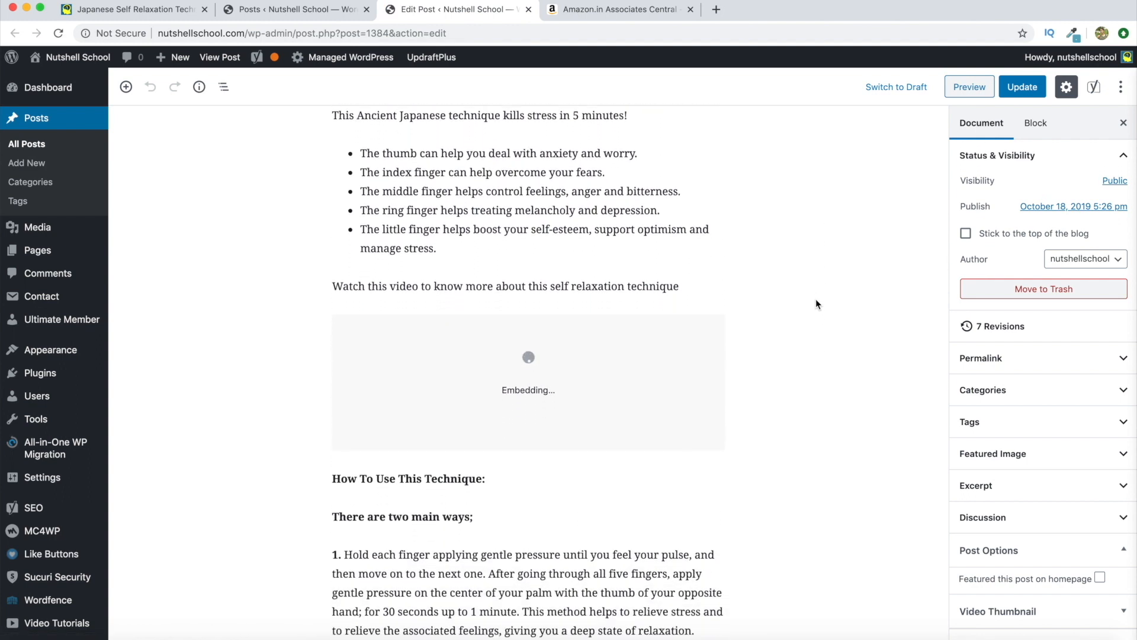
scroll(816, 299, "down", 4)
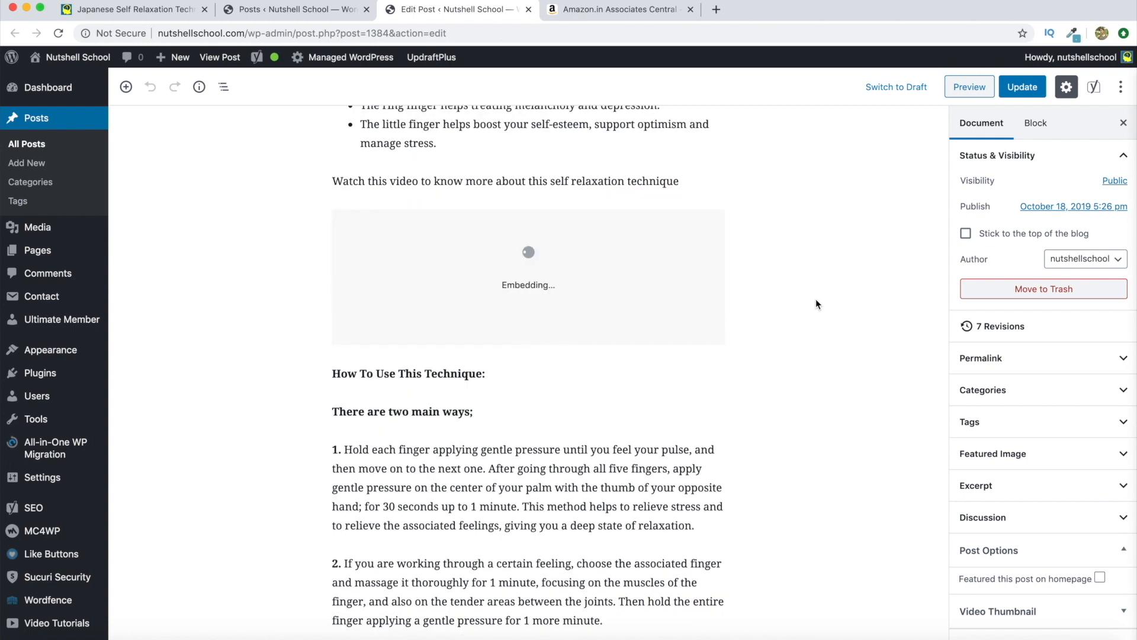
scroll(816, 300, "up", 3)
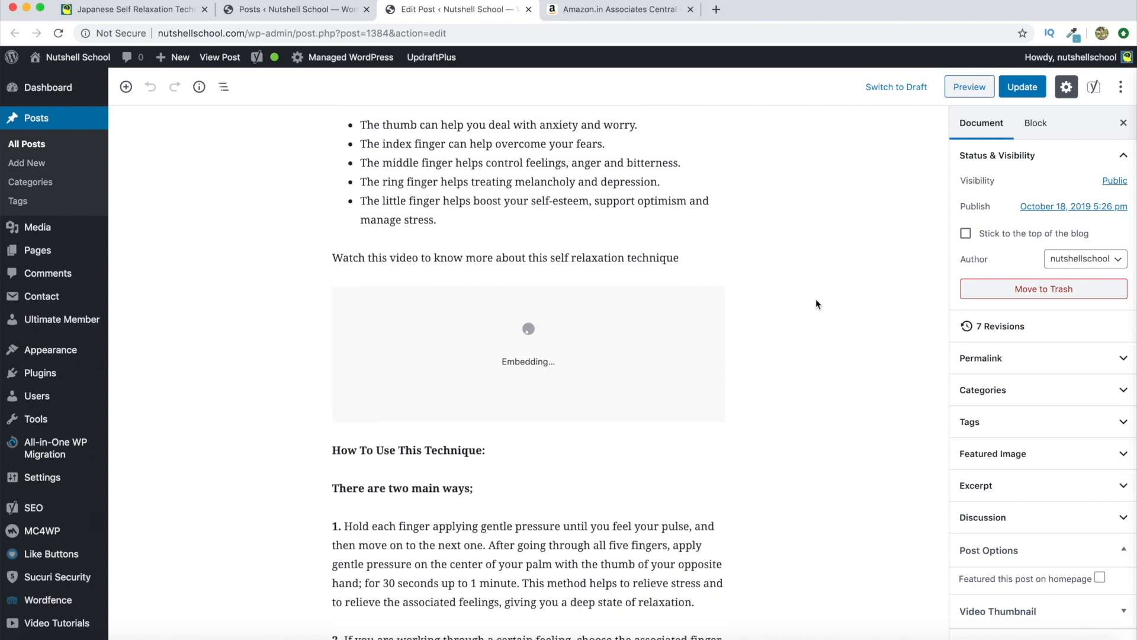
scroll(815, 299, "down", 1)
Copy the Flamingo Gel Exercise Ball - Universal (Red) title from the results and return to the editor
left_click(641, 12)
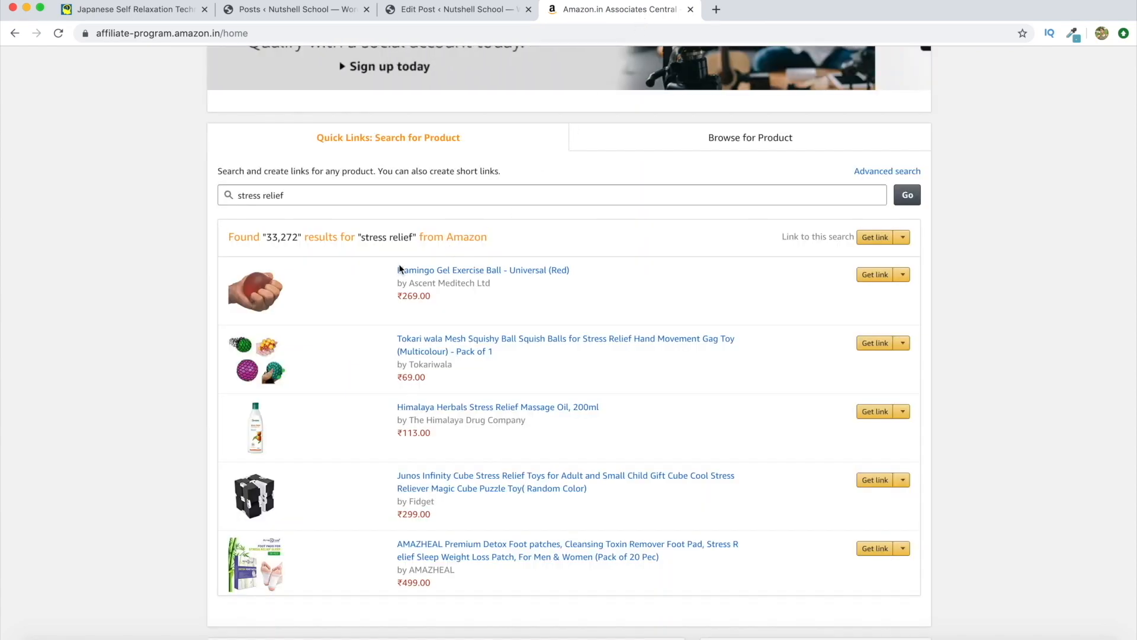
left_click_drag(398, 268, 569, 271)
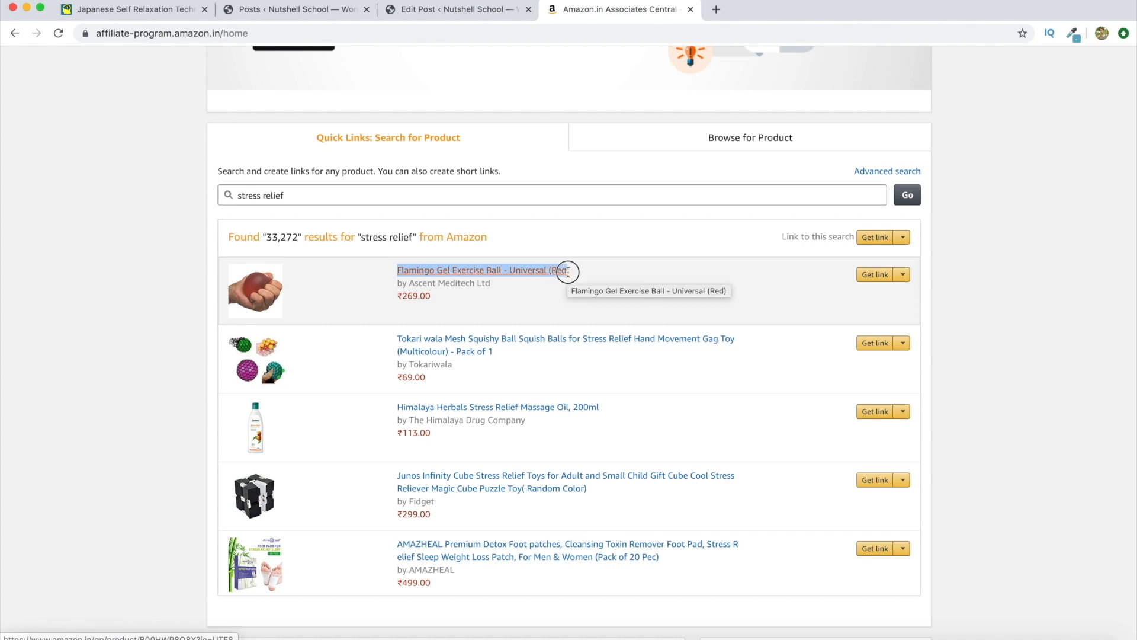
right_click(501, 270)
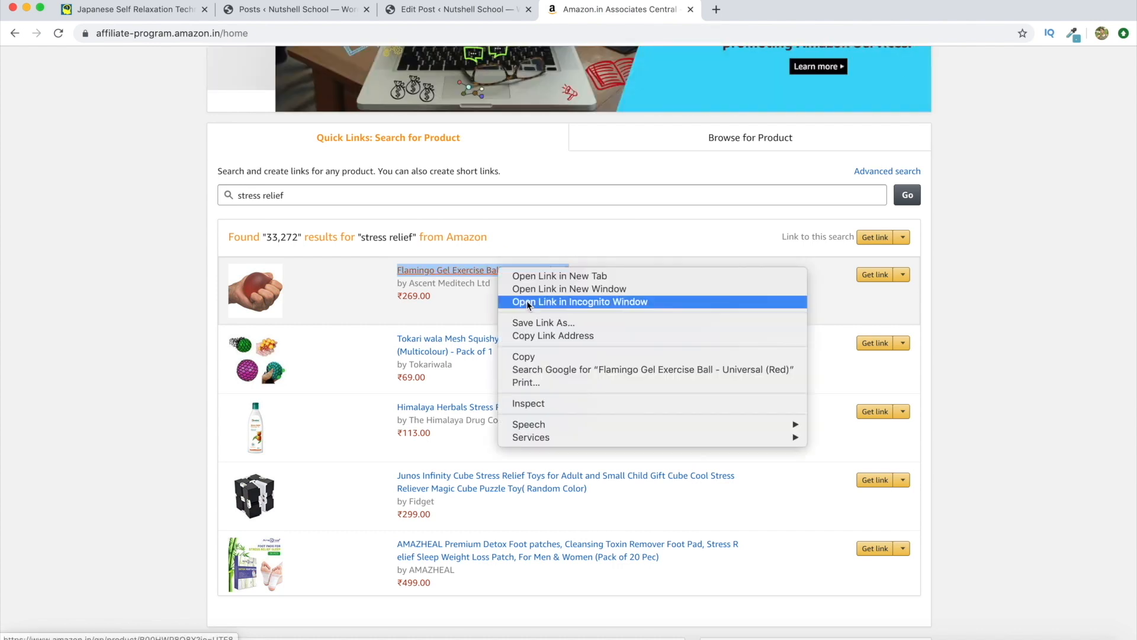
left_click(527, 355)
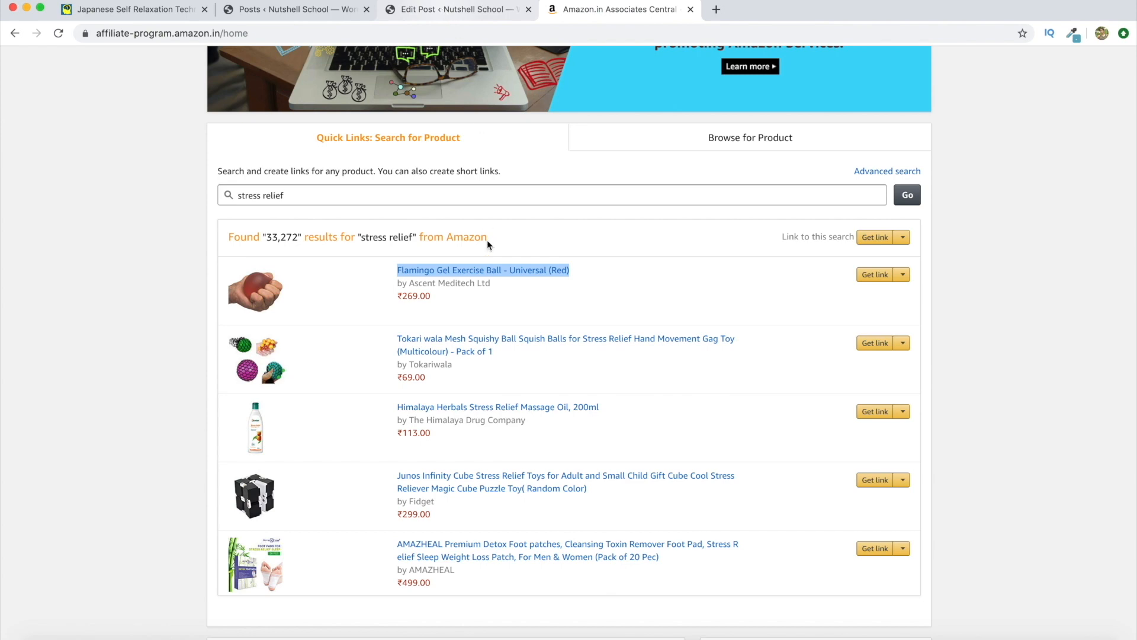
key("ctrl+shift+Tab")
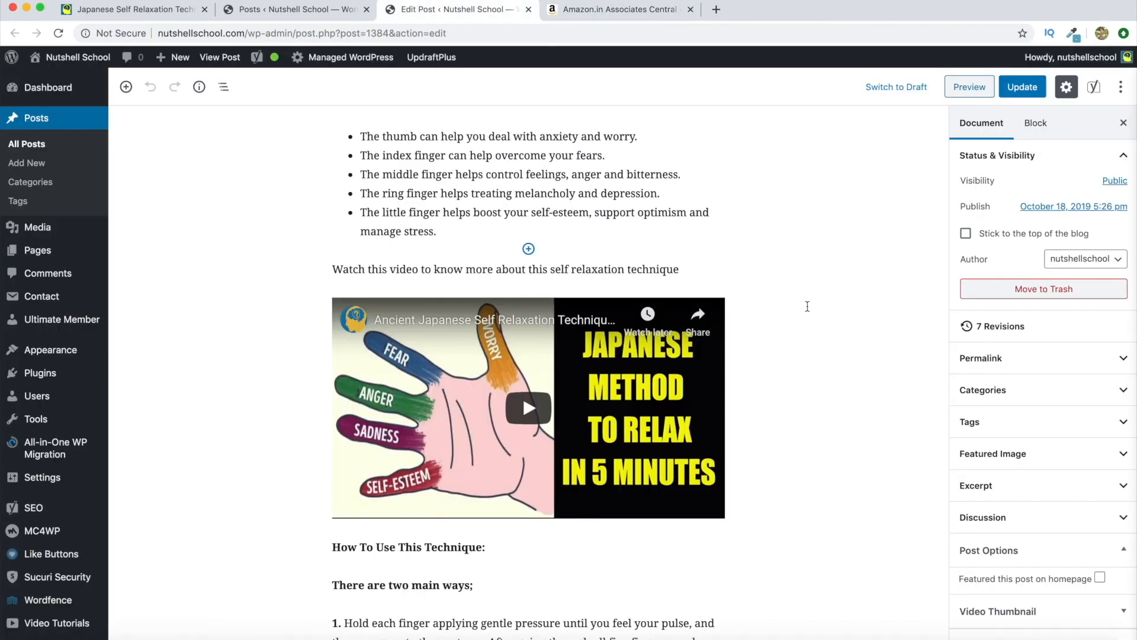
Paste the Flamingo product title as unlinked text in a new paragraph above How To Use This Technique
scroll(741, 327, "down", 3)
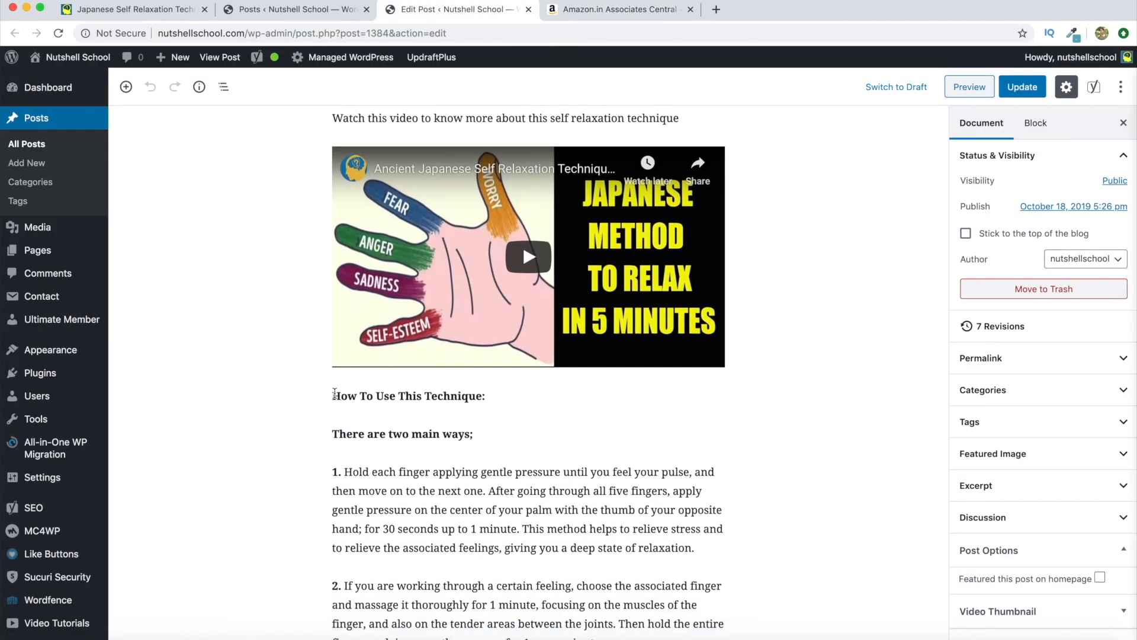
left_click(334, 395)
key("Return")
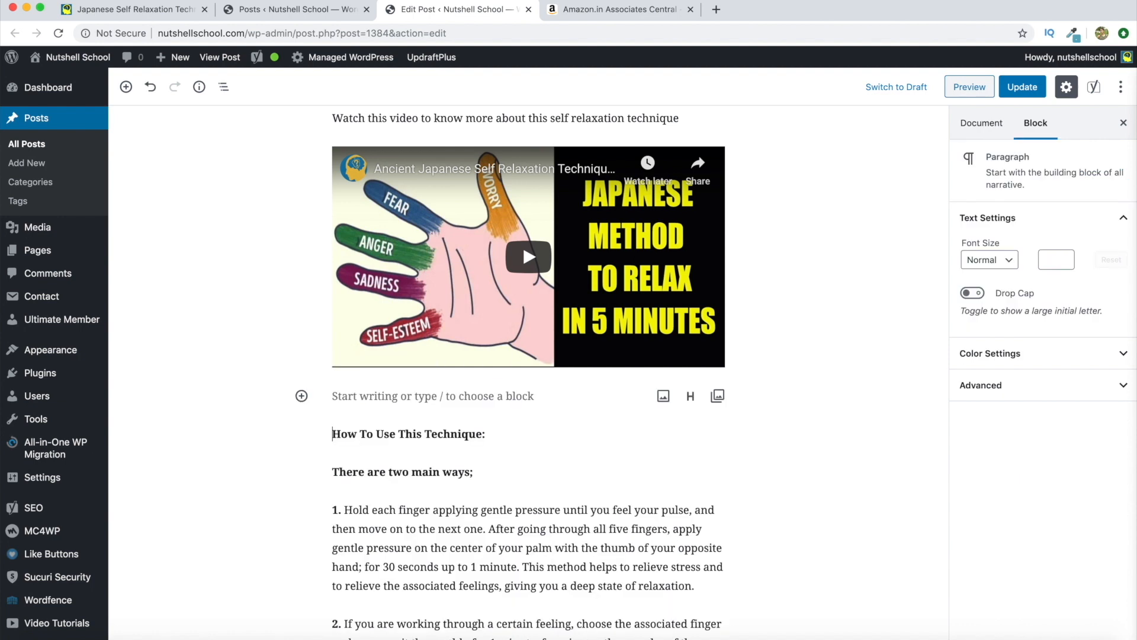
left_click(452, 400)
left_click(543, 393)
right_click(492, 392)
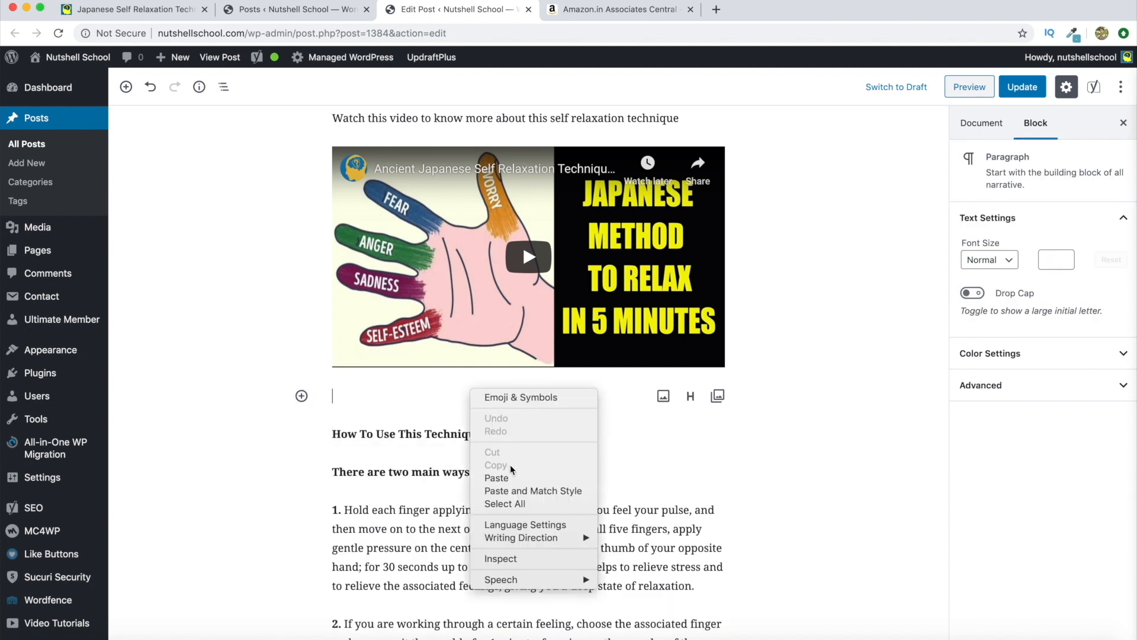
left_click(498, 478)
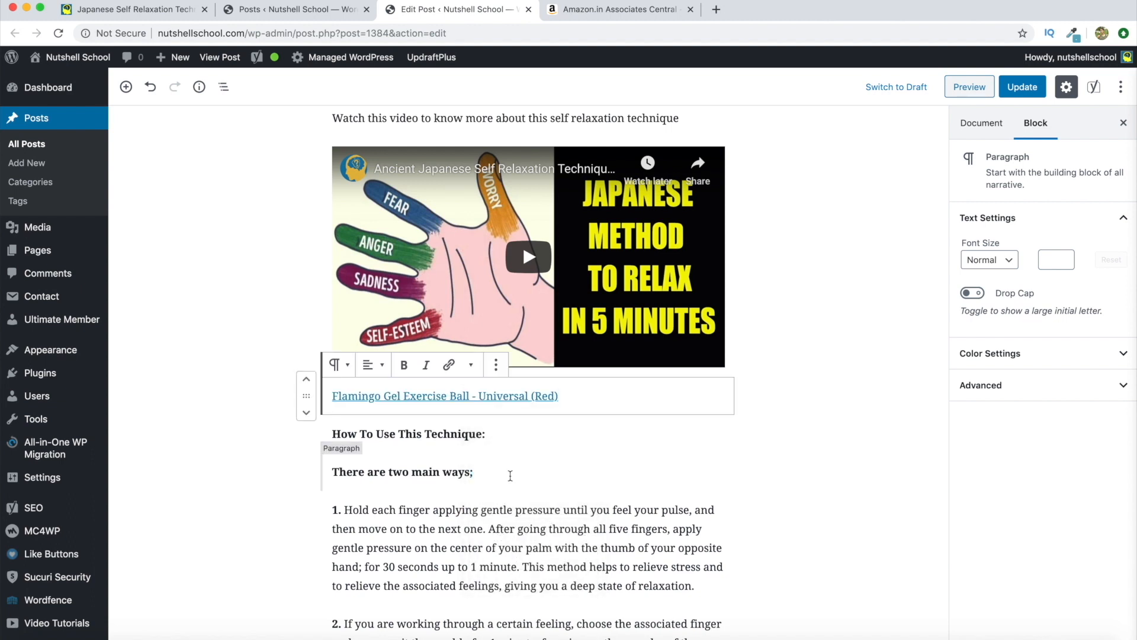
left_click(508, 396)
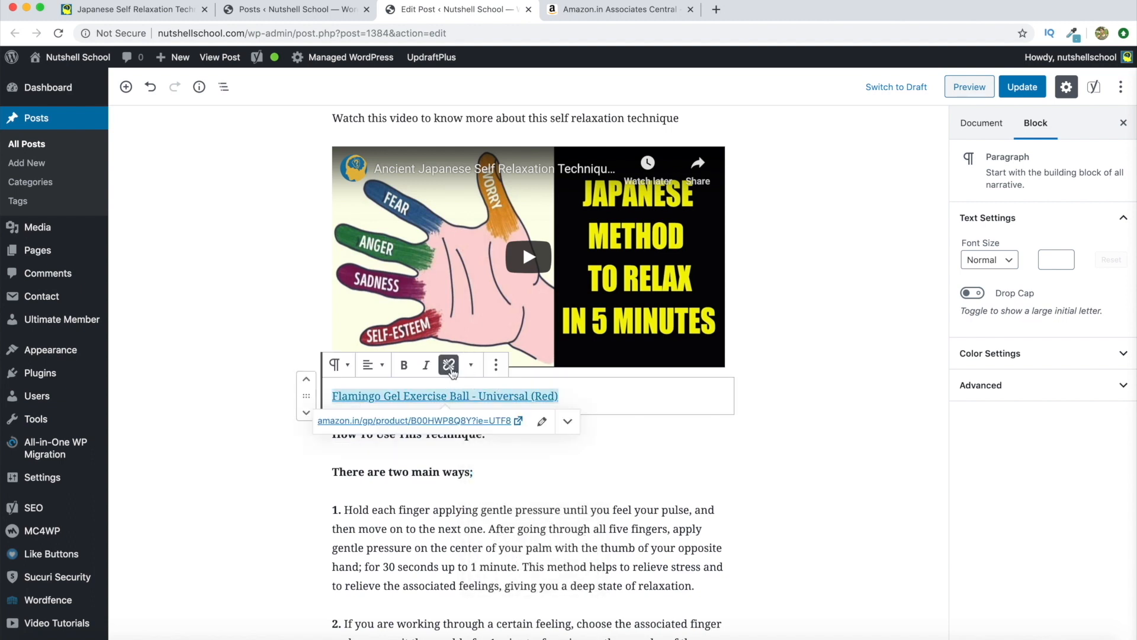
left_click(449, 364)
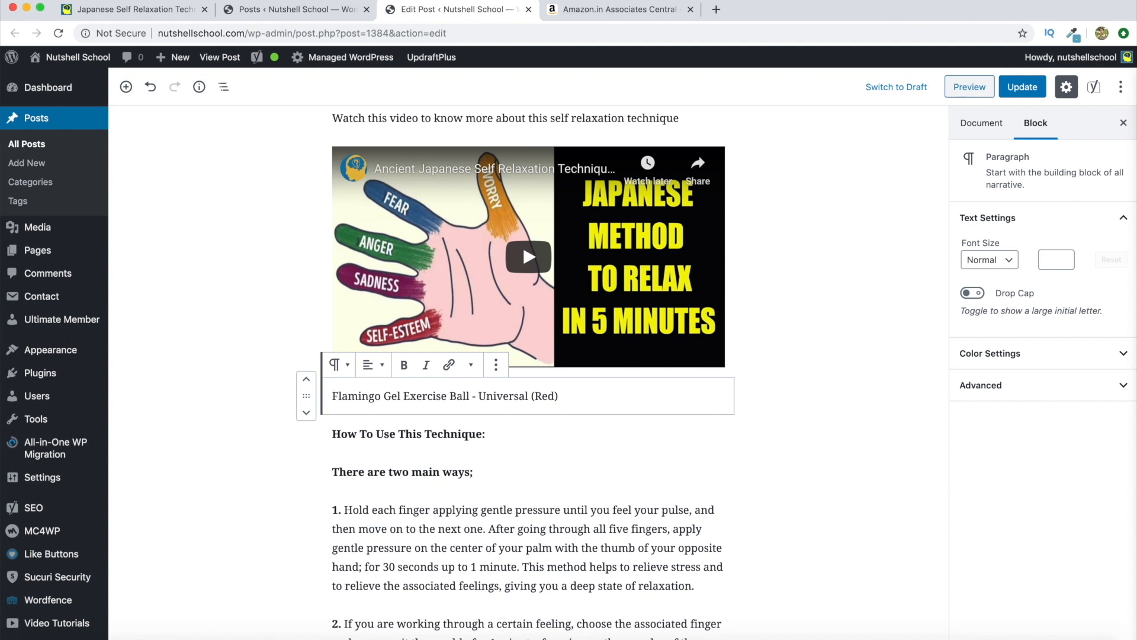
Edit the line to read 'Click here to Buy Flamingo Gel Exercise Ball Online Now'
type("Clich here to ")
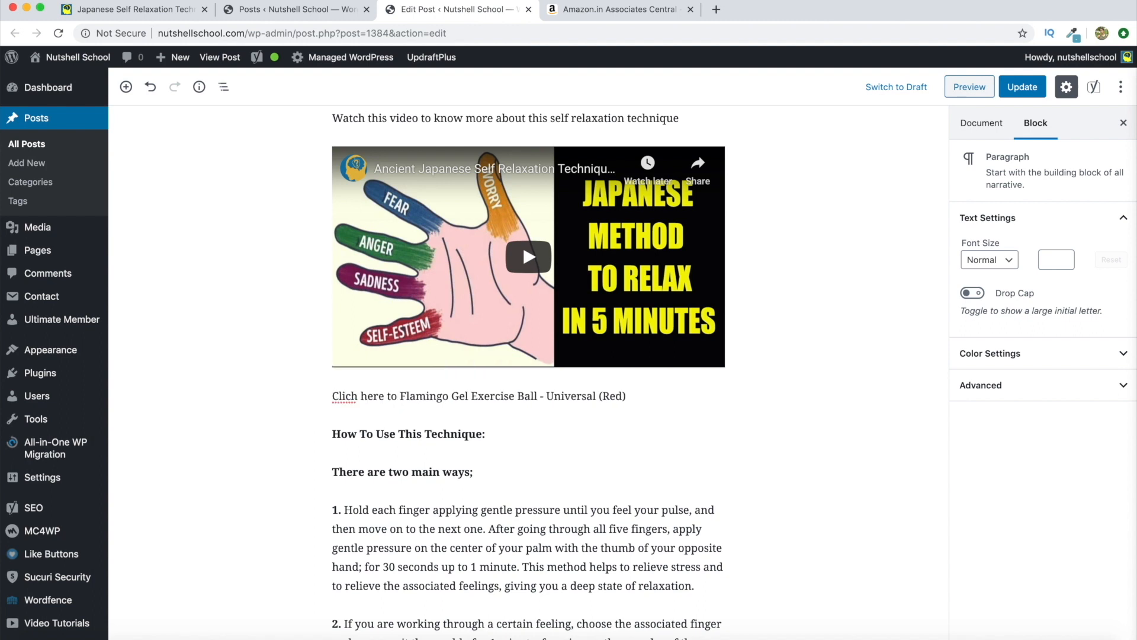
type("Buy")
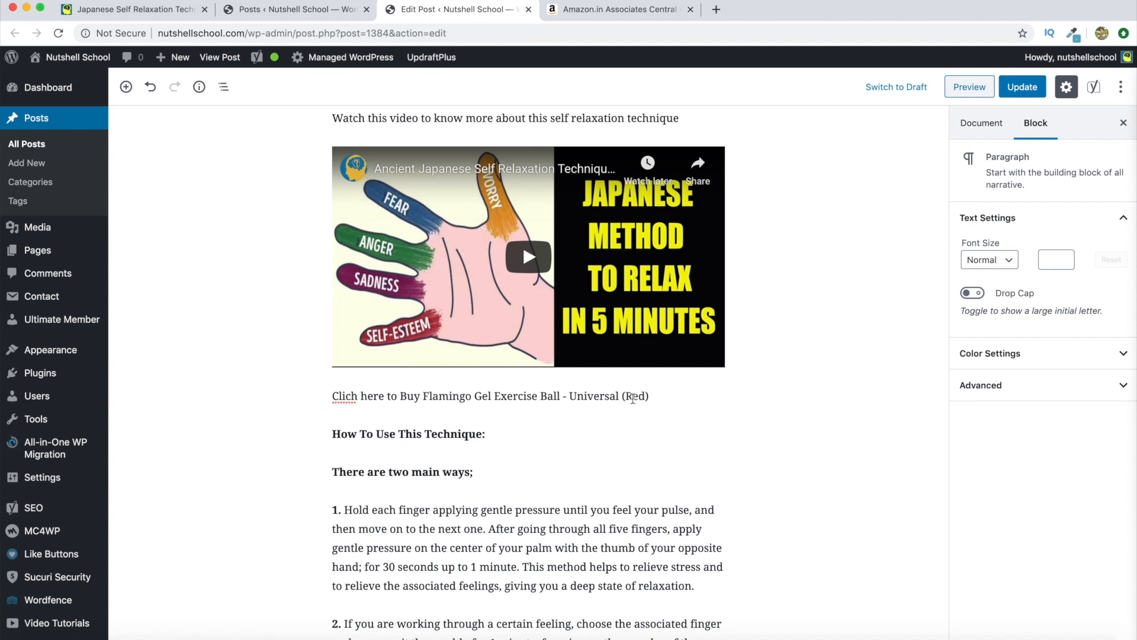
left_click(356, 395)
key("BackSpace")
type("k")
left_click(655, 396)
key("BackSpace")
key("BackSpace")
key("BackSpace")
key("BackSpace")
key("BackSpace")
key("BackSpace")
key("BackSpace")
key("BackSpace")
key("BackSpace")
key("BackSpace")
key("BackSpace")
key("BackSpace")
key("BackSpace")
key("BackSpace")
key("BackSpace")
key("BackSpace")
key("BackSpace")
type("O")
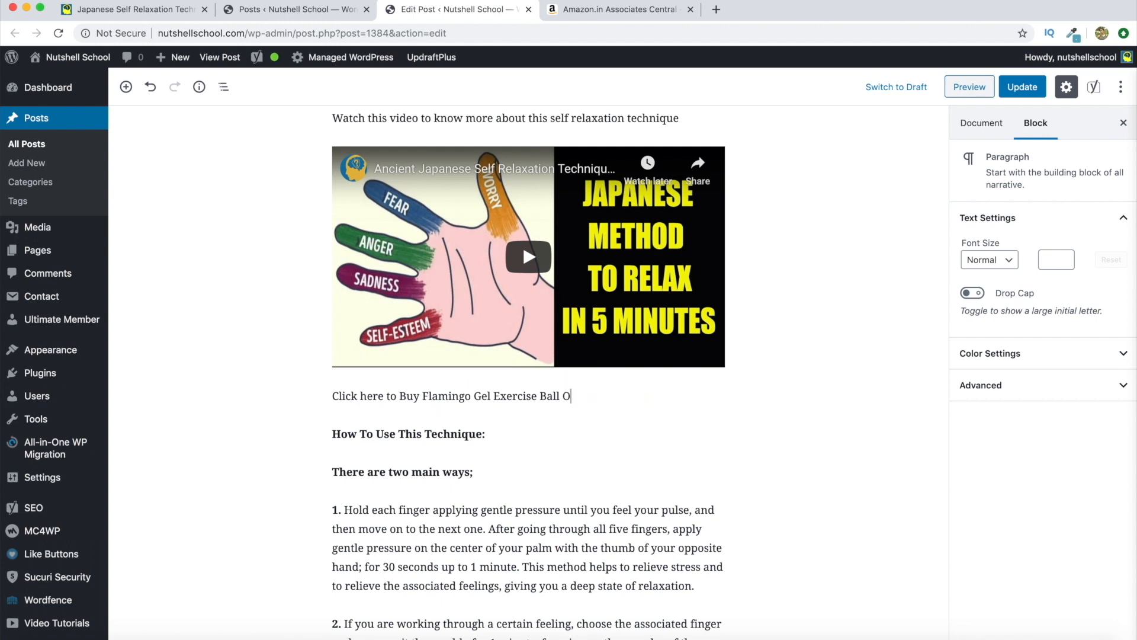
type("nline Now")
left_click(620, 13)
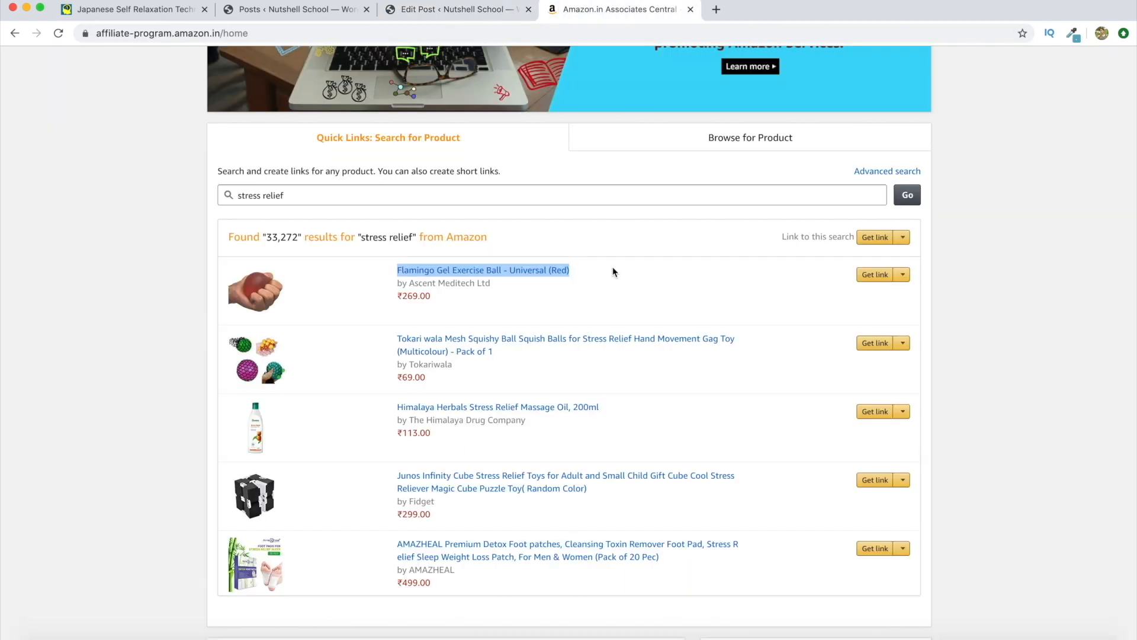
left_click(971, 308)
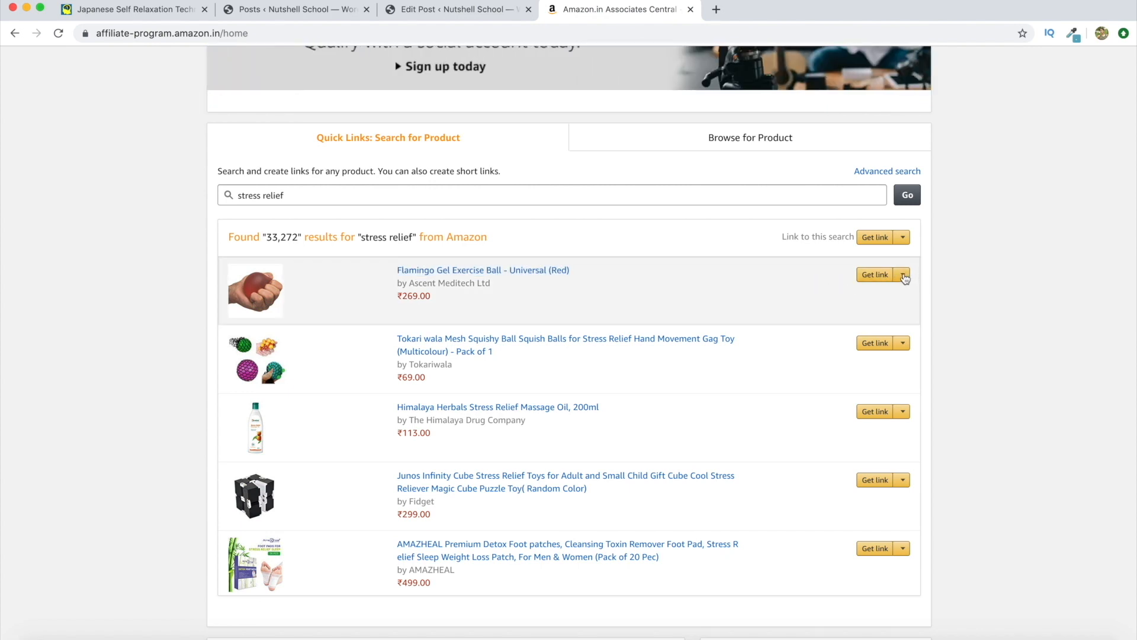
left_click(904, 275)
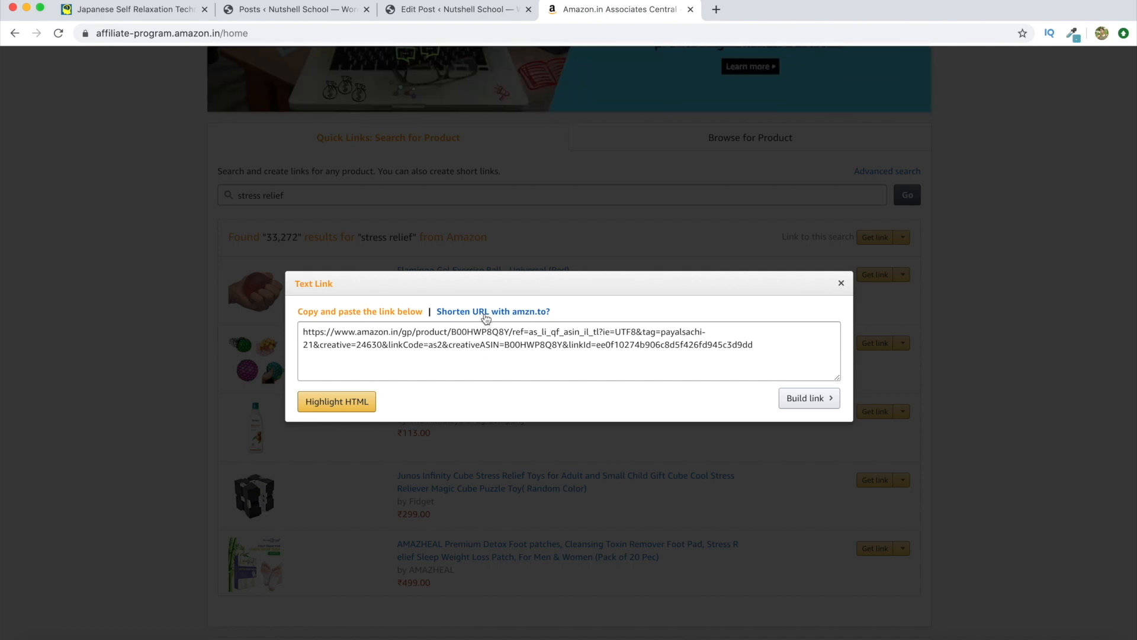
left_click(516, 313)
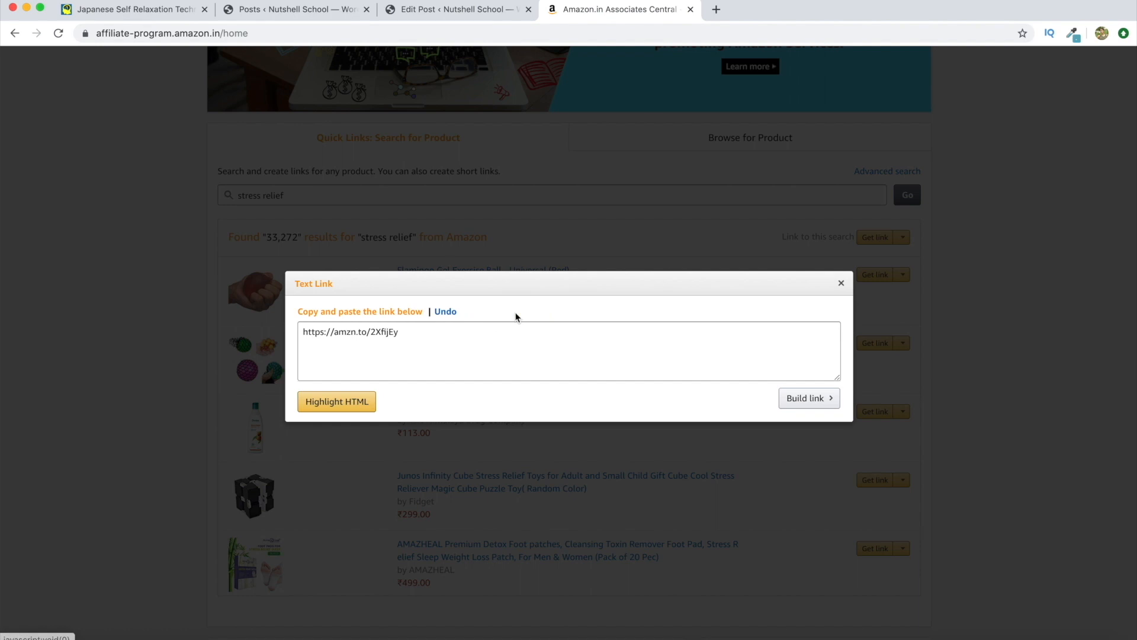
left_click(356, 332)
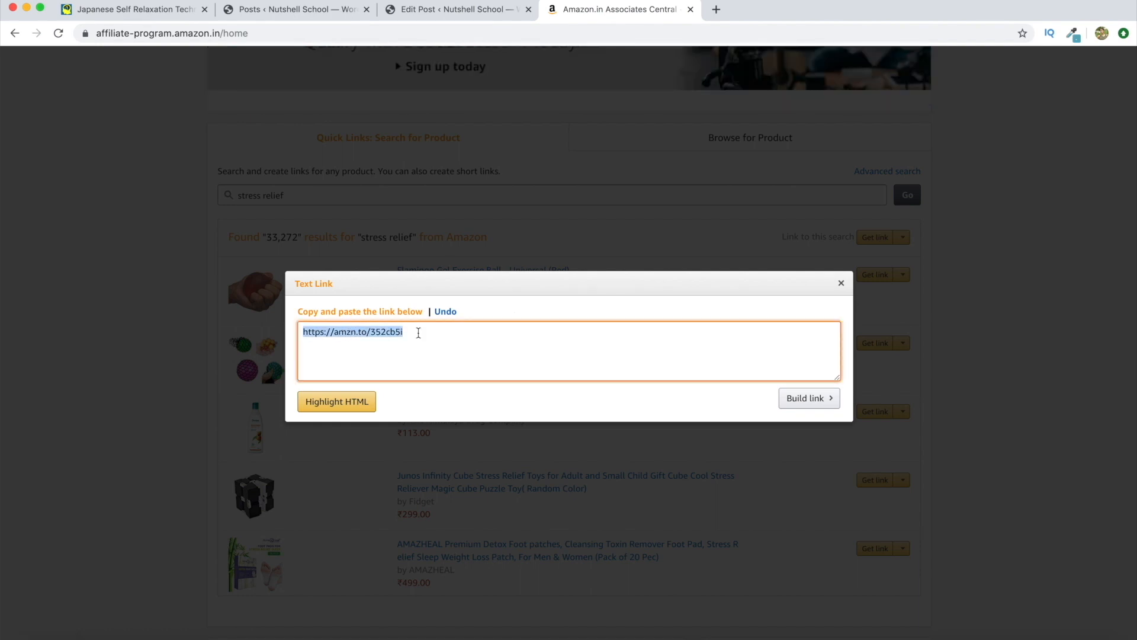
right_click(368, 342)
left_click(379, 359)
Link the 'Click here to Buy Flamingo Gel Exercise Ball Online Now' line to the amzn.to URL, opening in a new tab
left_click(383, 15)
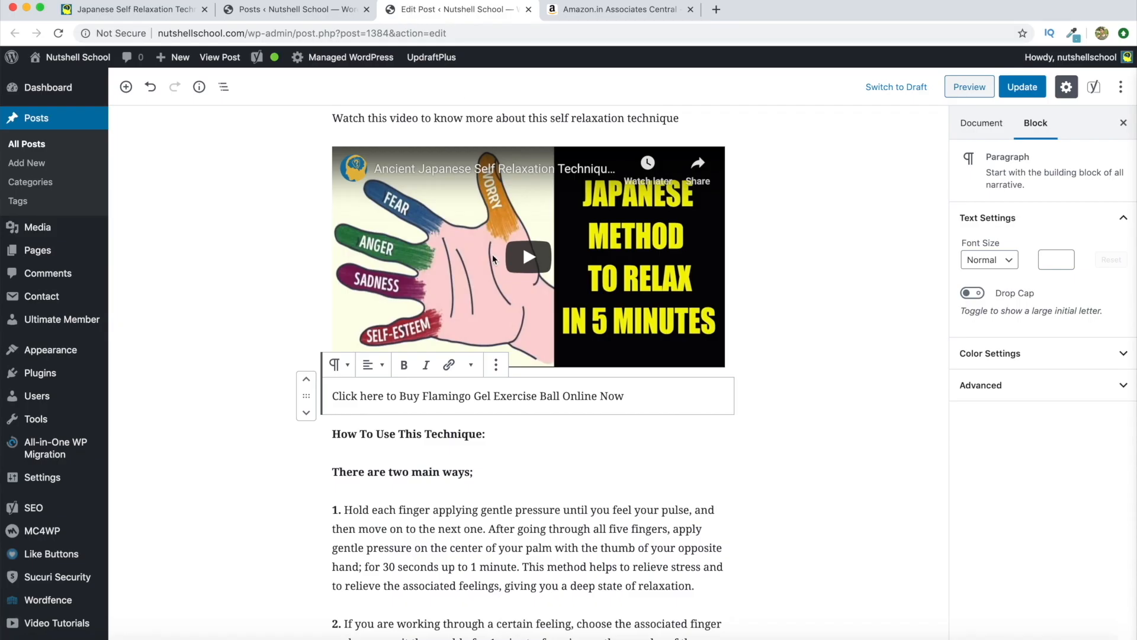
left_click_drag(647, 396, 332, 394)
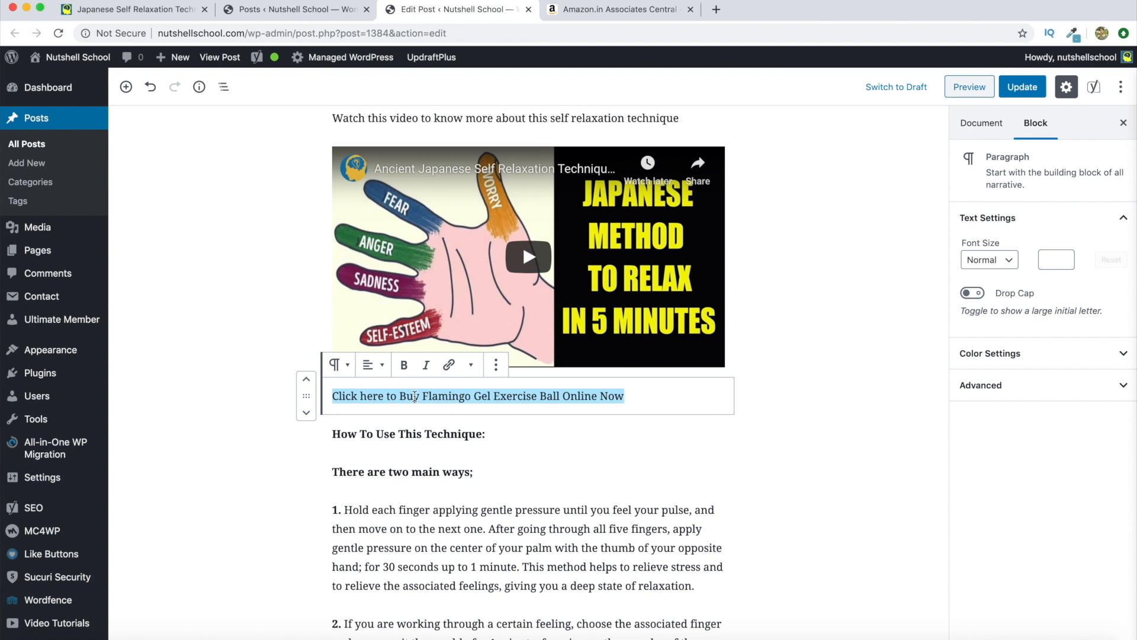
left_click(448, 364)
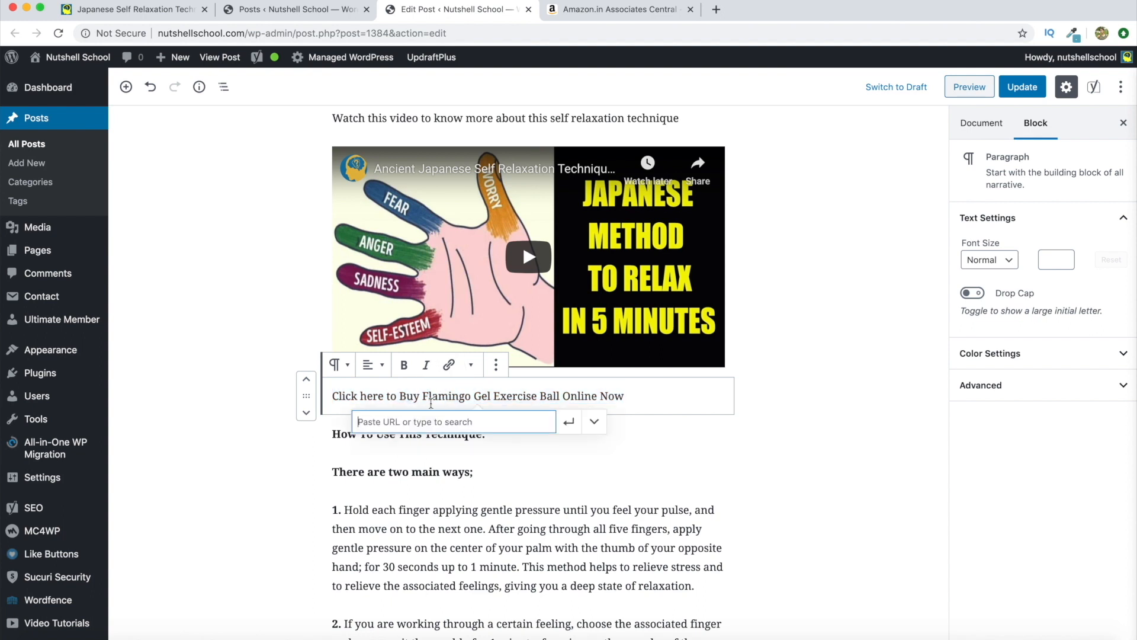
right_click(414, 424)
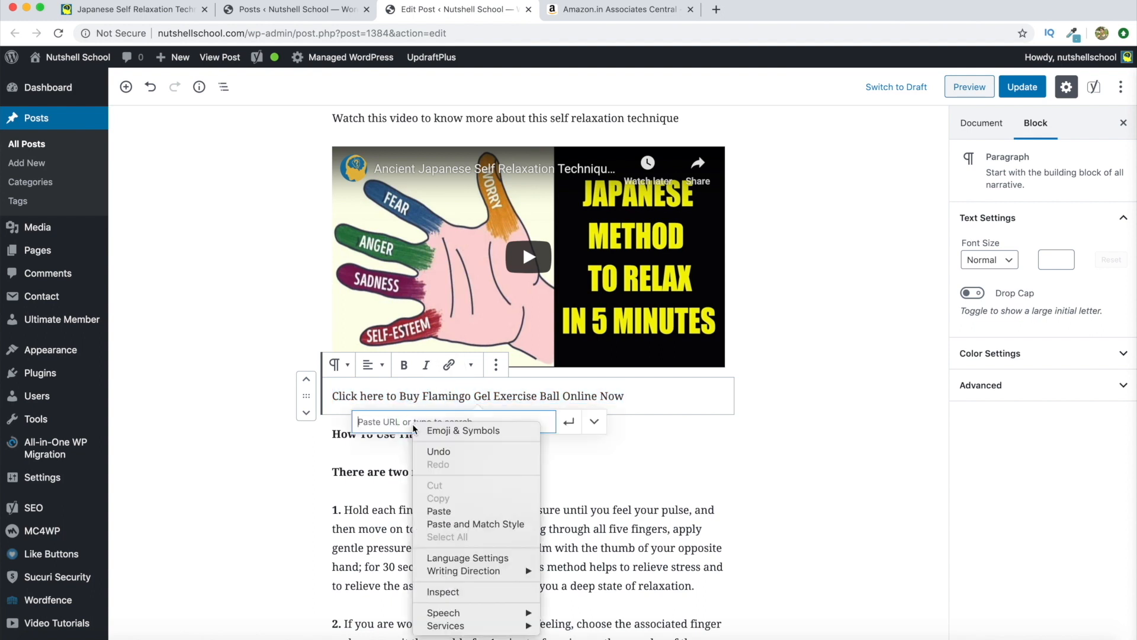
left_click(439, 511)
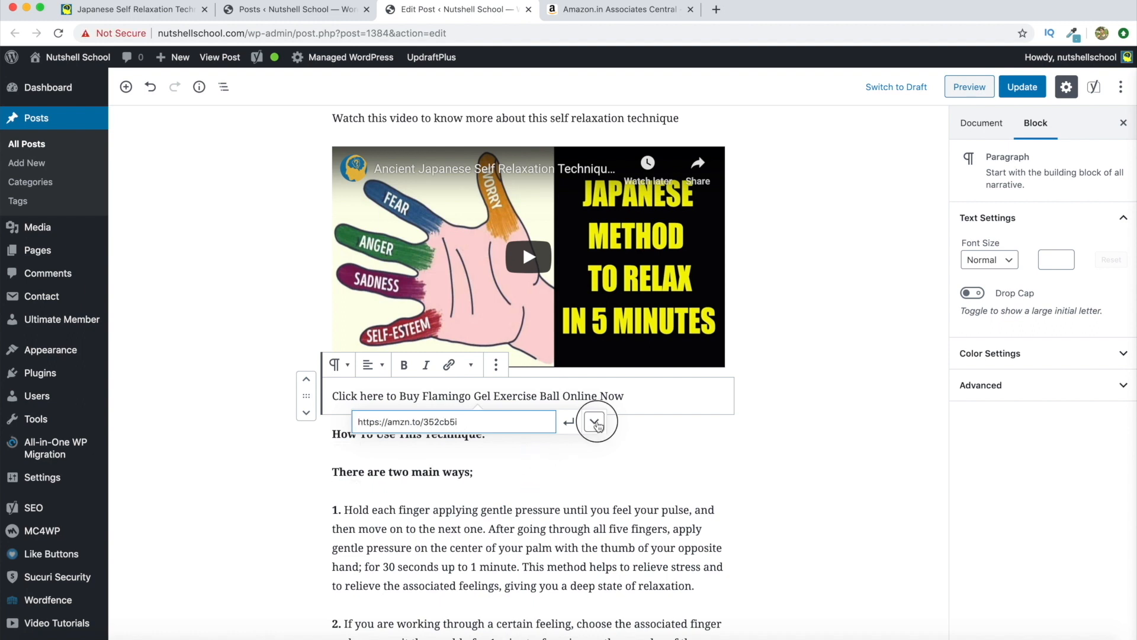
left_click(594, 421)
left_click(375, 452)
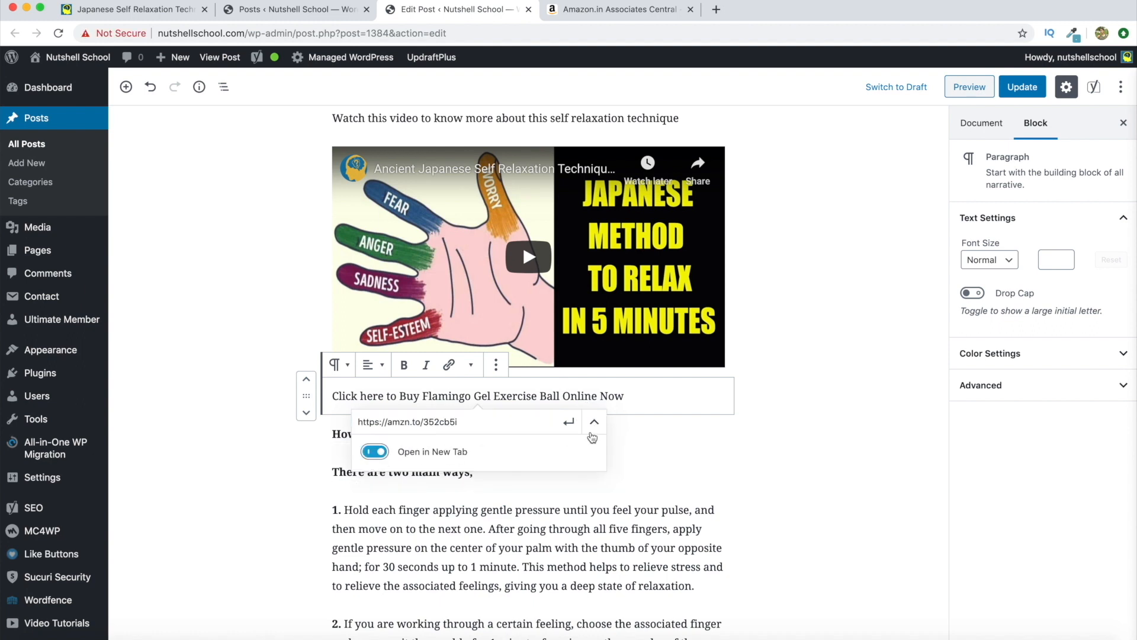
left_click(594, 421)
left_click(571, 423)
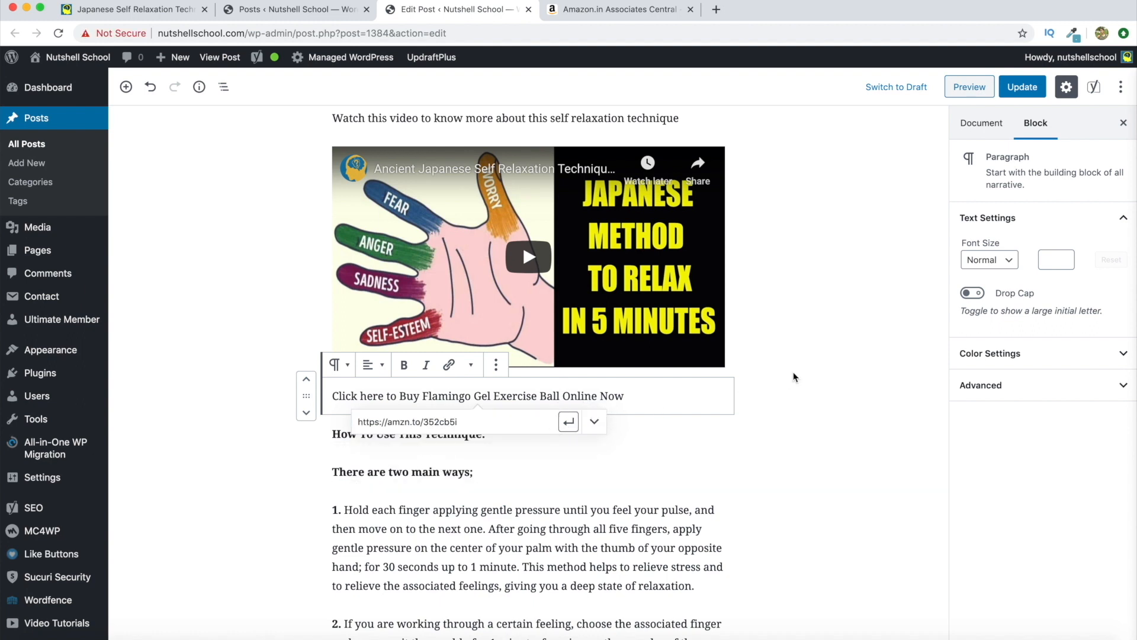
Update the published WordPress post with the new buy link
left_click(750, 382)
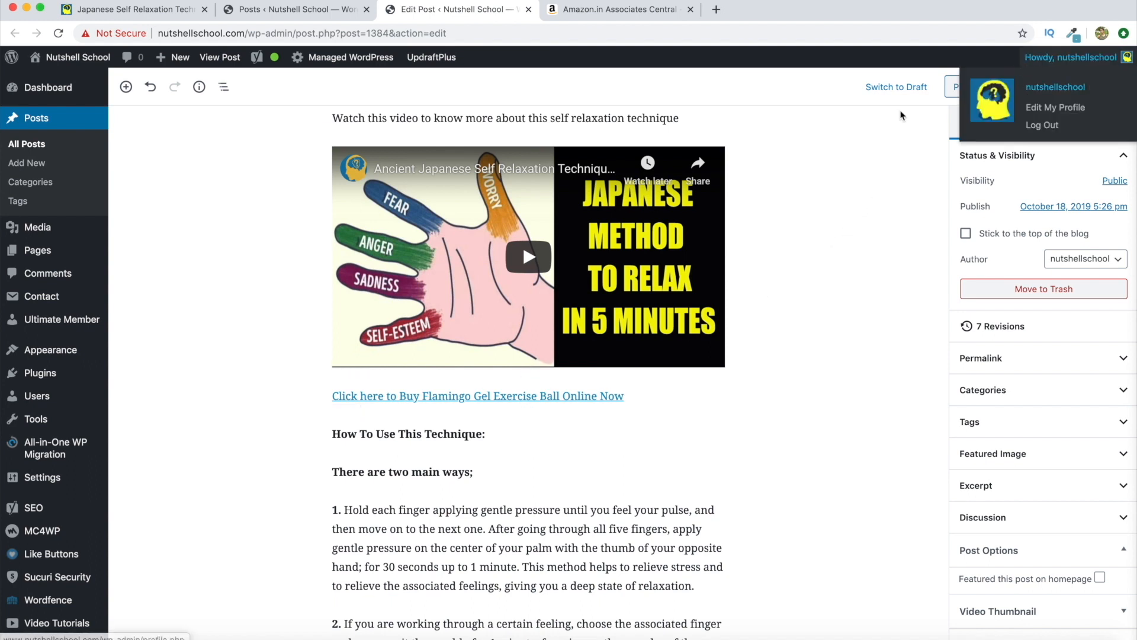
left_click(1026, 89)
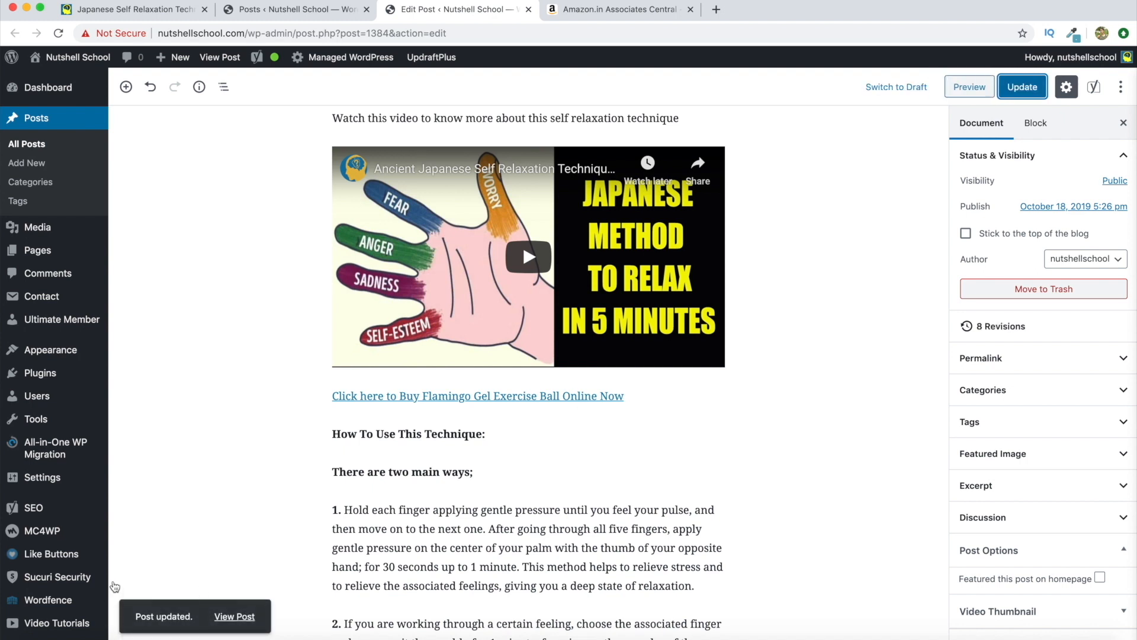
mouse_move(194, 606)
left_click(153, 13)
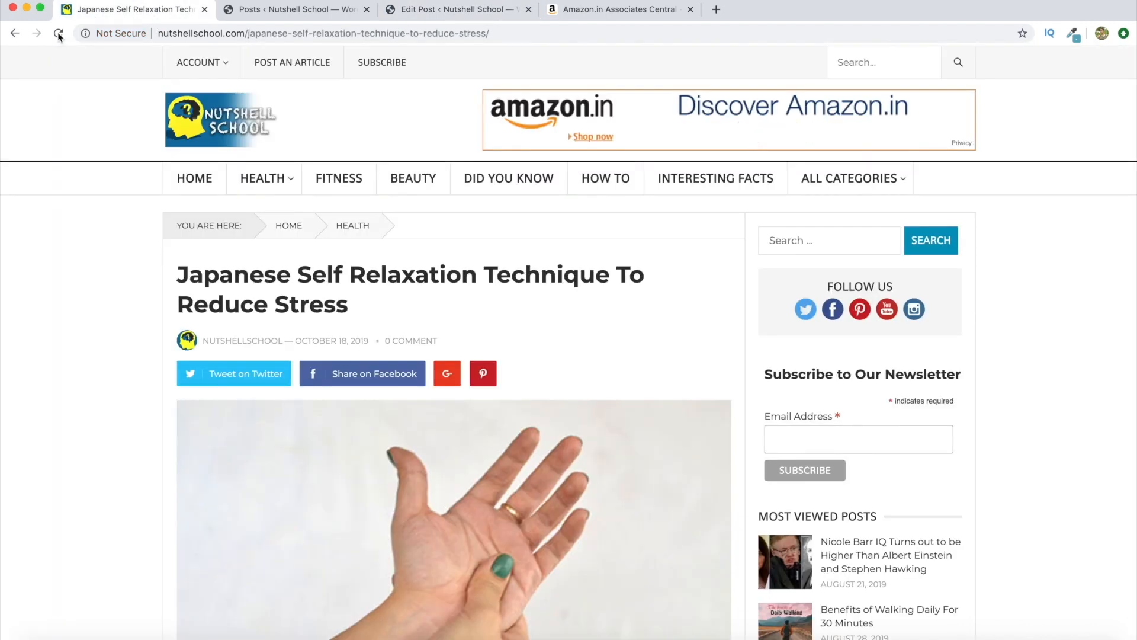
Reload the Nutshell School post and follow its new Buy Flamingo Gel Exercise Ball link to Amazon
left_click(58, 34)
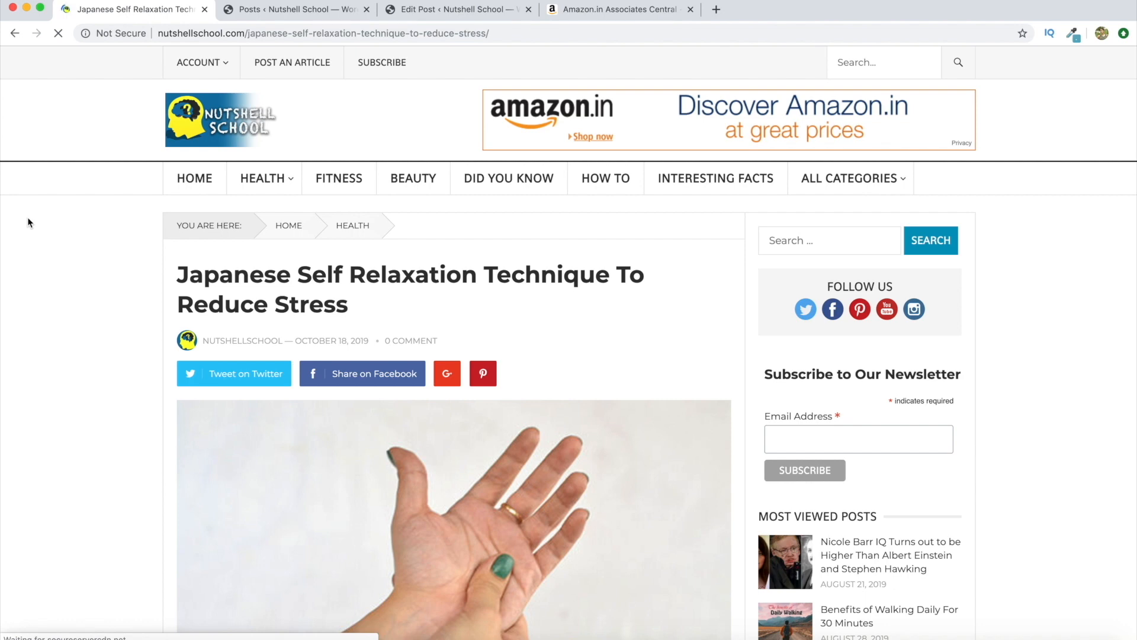
scroll(1046, 295, "down", 10)
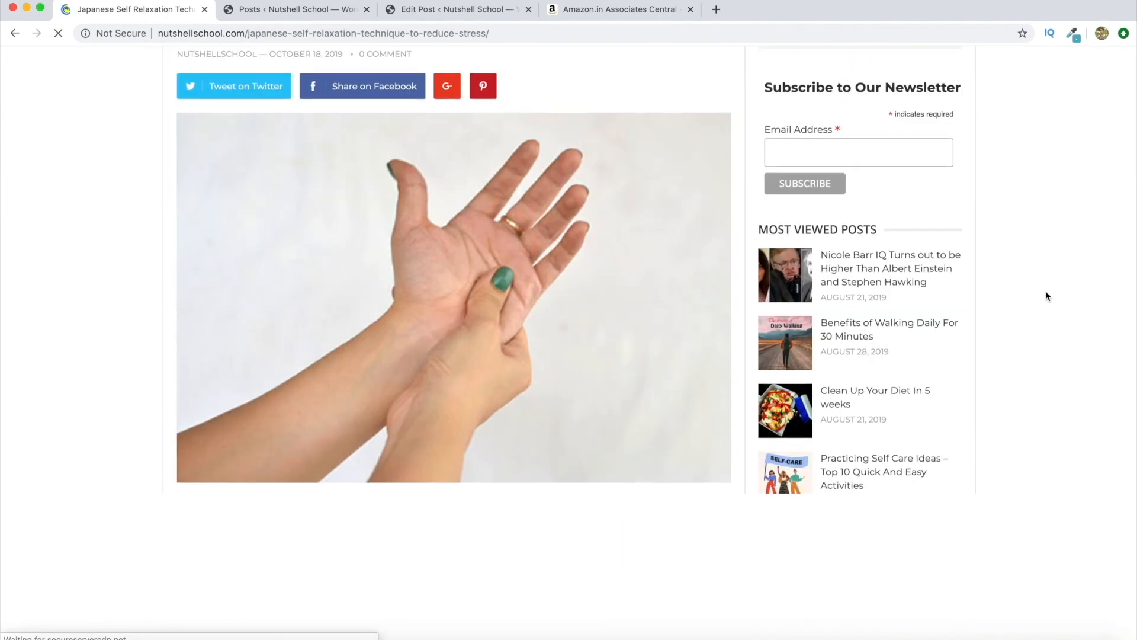
scroll(1046, 296, "down", 4)
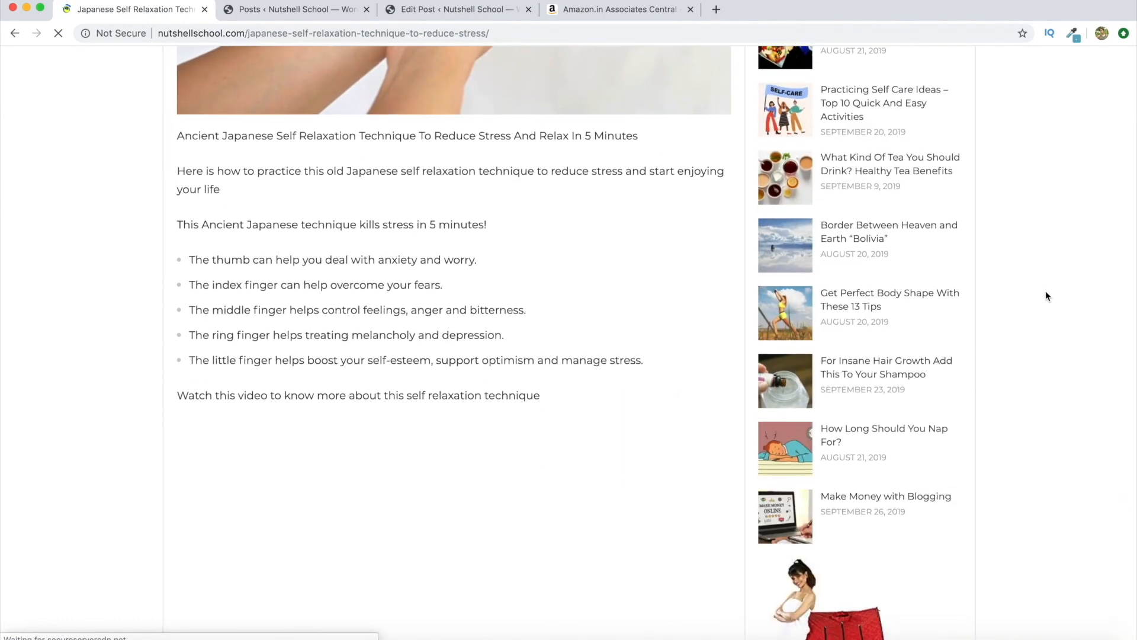
scroll(1046, 296, "down", 3)
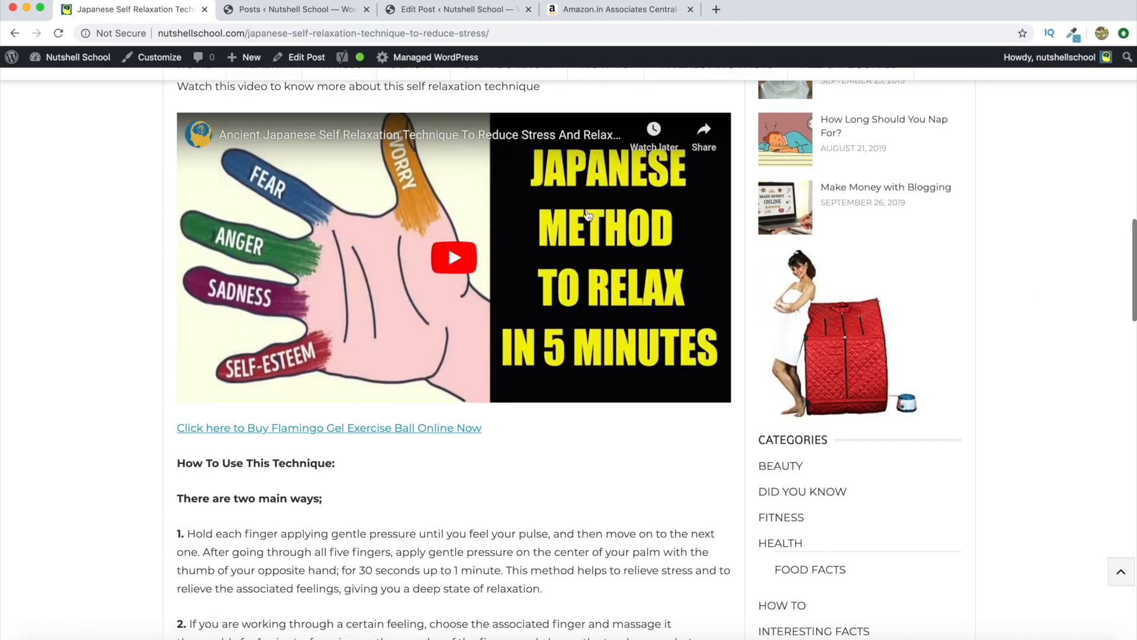
scroll(583, 212, "up", 1)
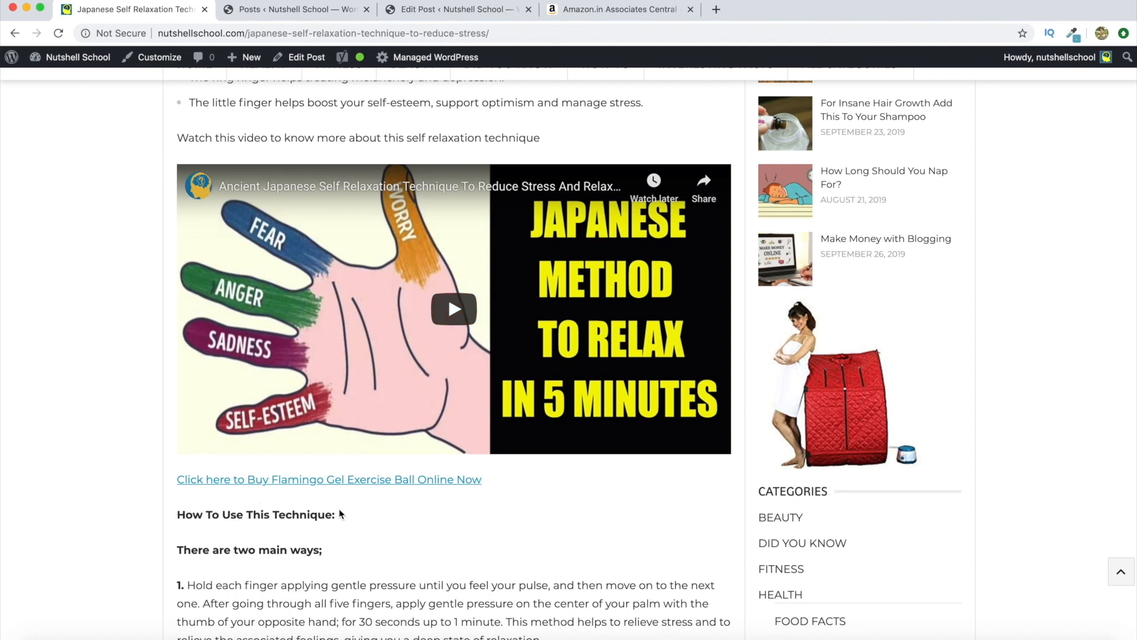
left_click(414, 479)
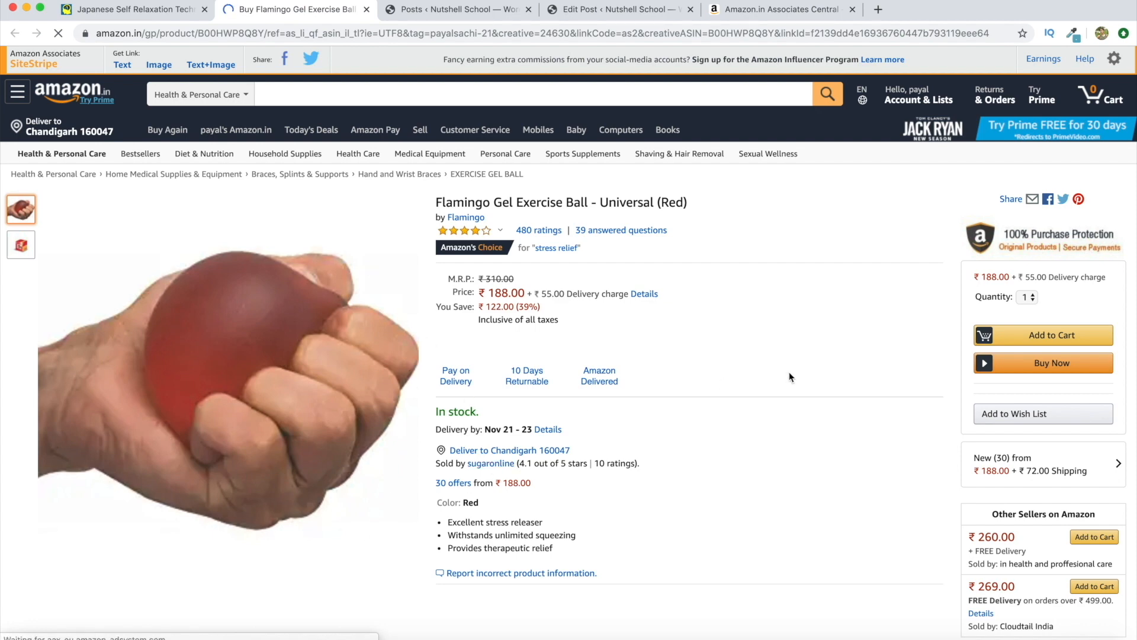
Verify the Amazon.in product page address carries the affiliate tag
scroll(790, 376, "down", 1)
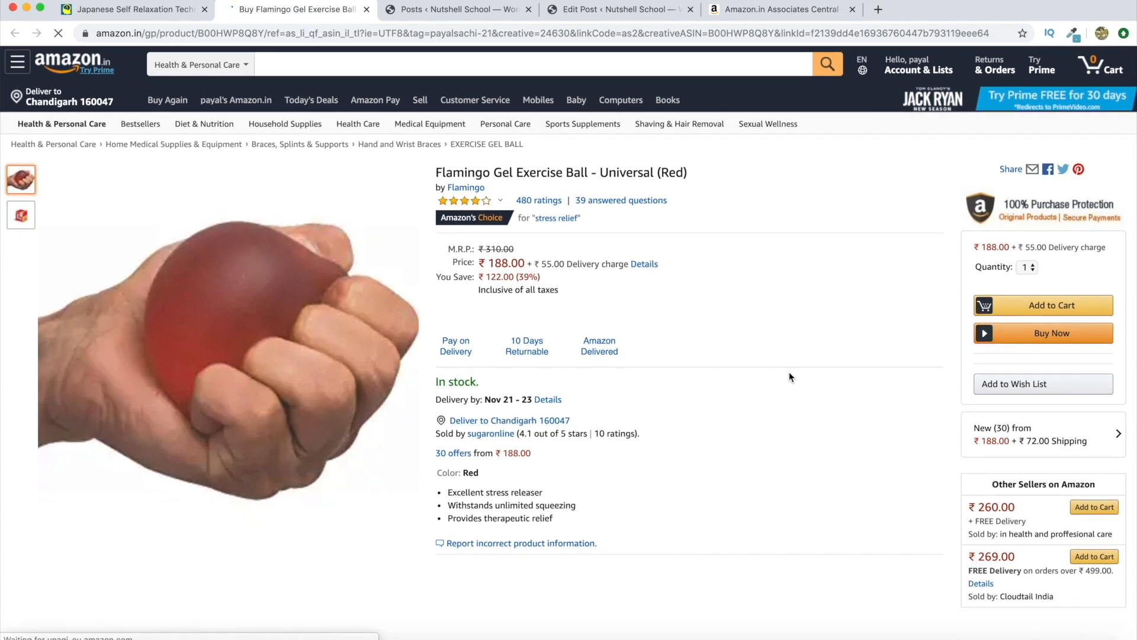
scroll(789, 376, "down", 1)
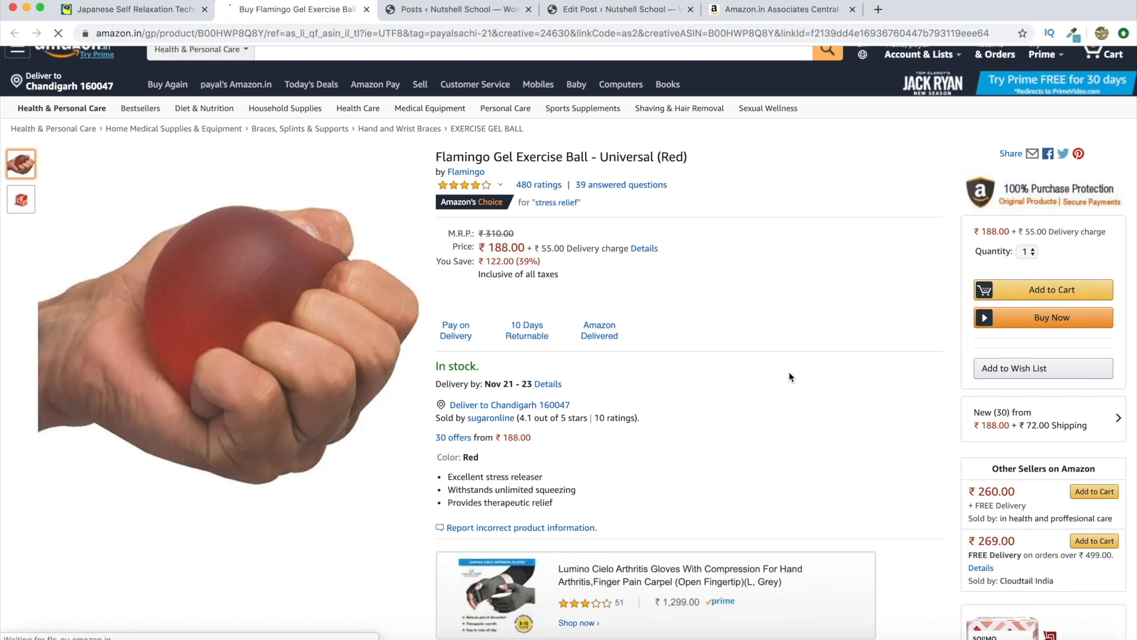
scroll(789, 373, "up", 2)
left_click_drag(410, 33, 495, 34)
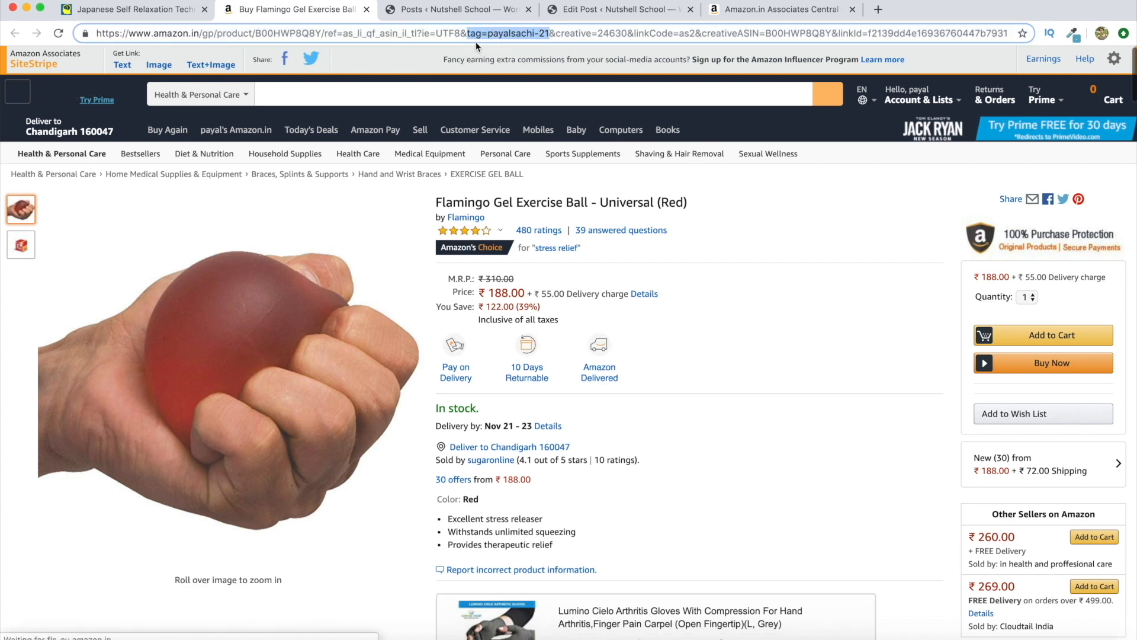
left_click(780, 232)
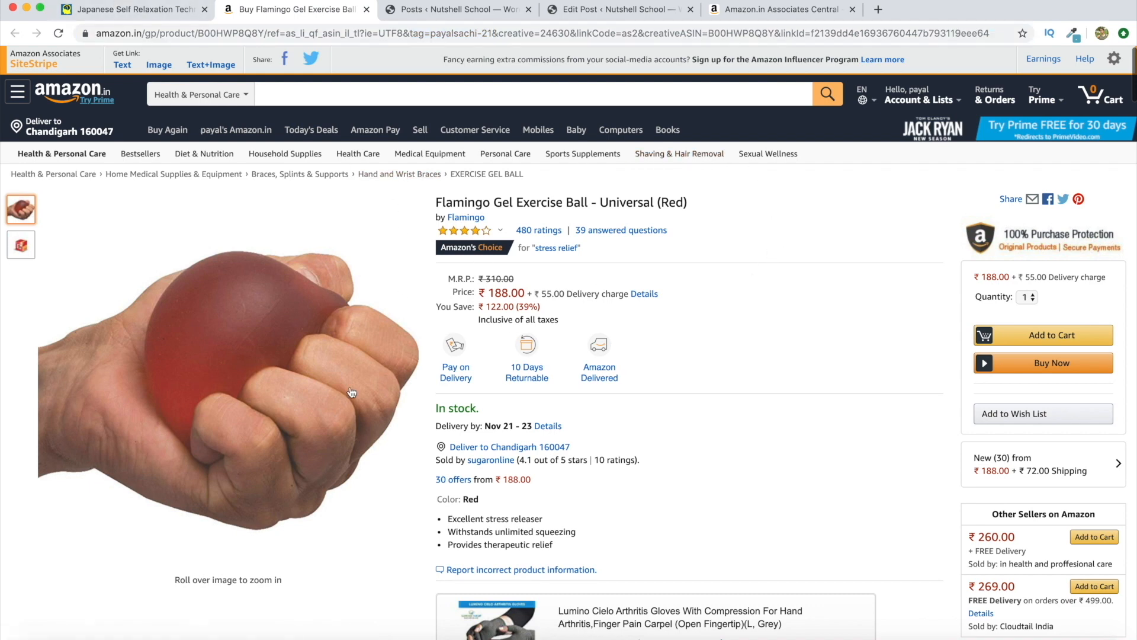
Compare the blog post with the Amazon product page, ending back on the relaxation article
scroll(779, 424, "down", 3)
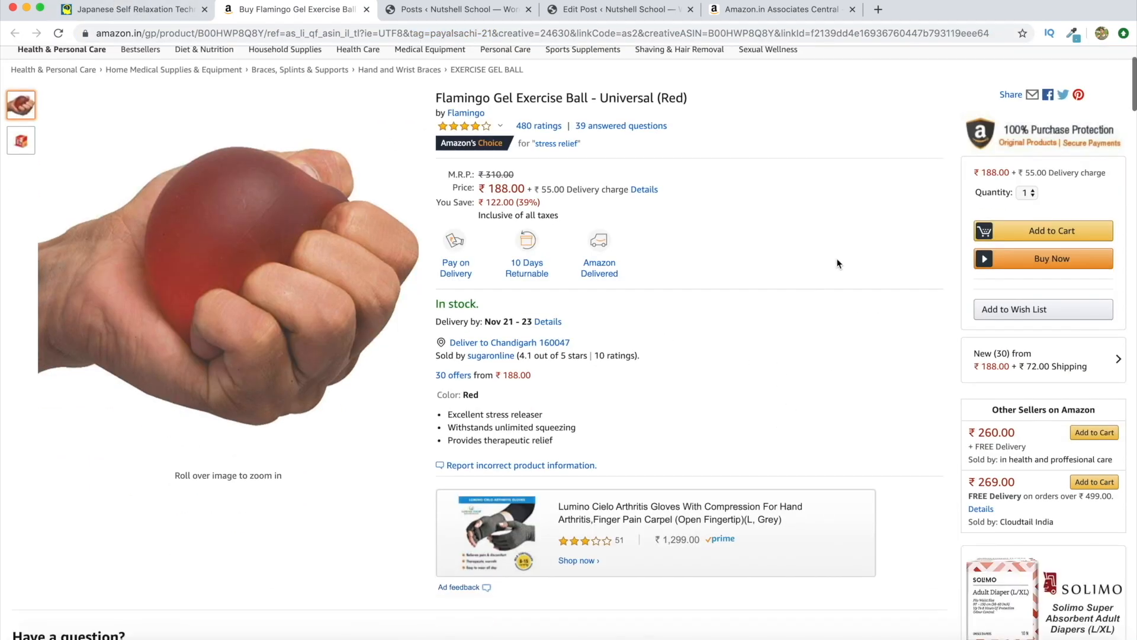
scroll(838, 263, "up", 3)
left_click(165, 11)
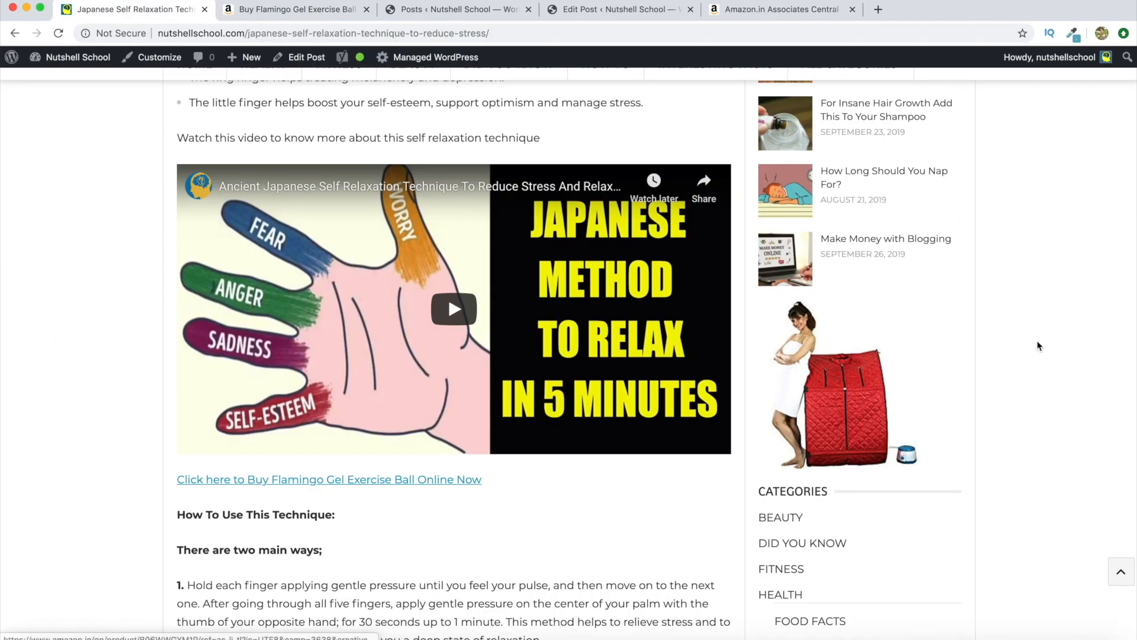
scroll(1036, 335, "down", 3)
scroll(1036, 335, "up", 10)
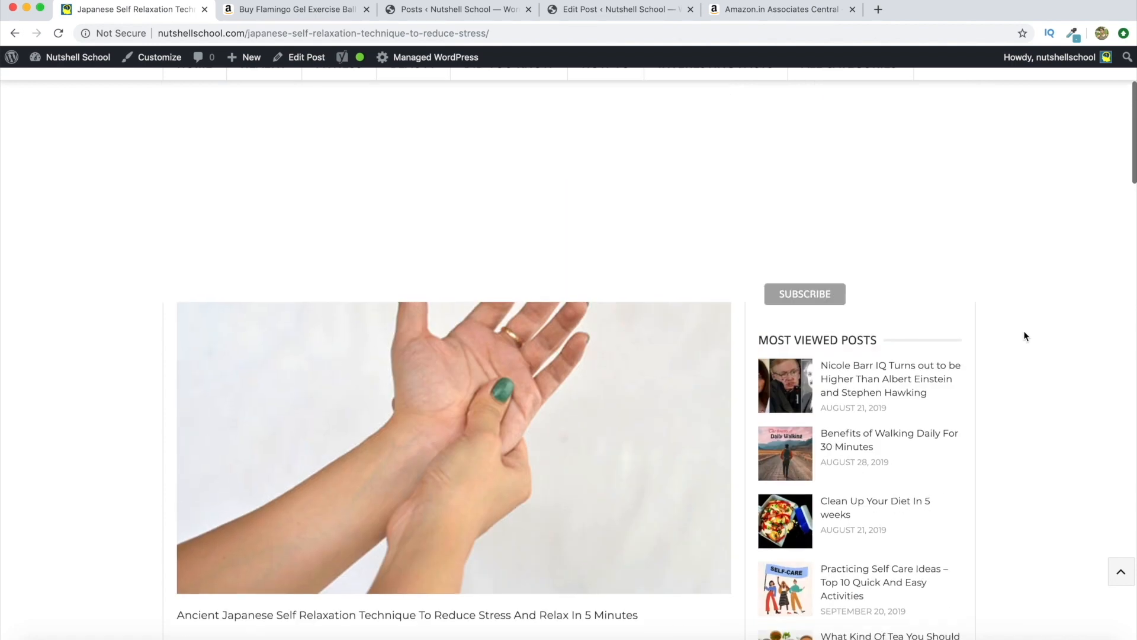
scroll(1024, 336, "up", 5)
left_click(332, 11)
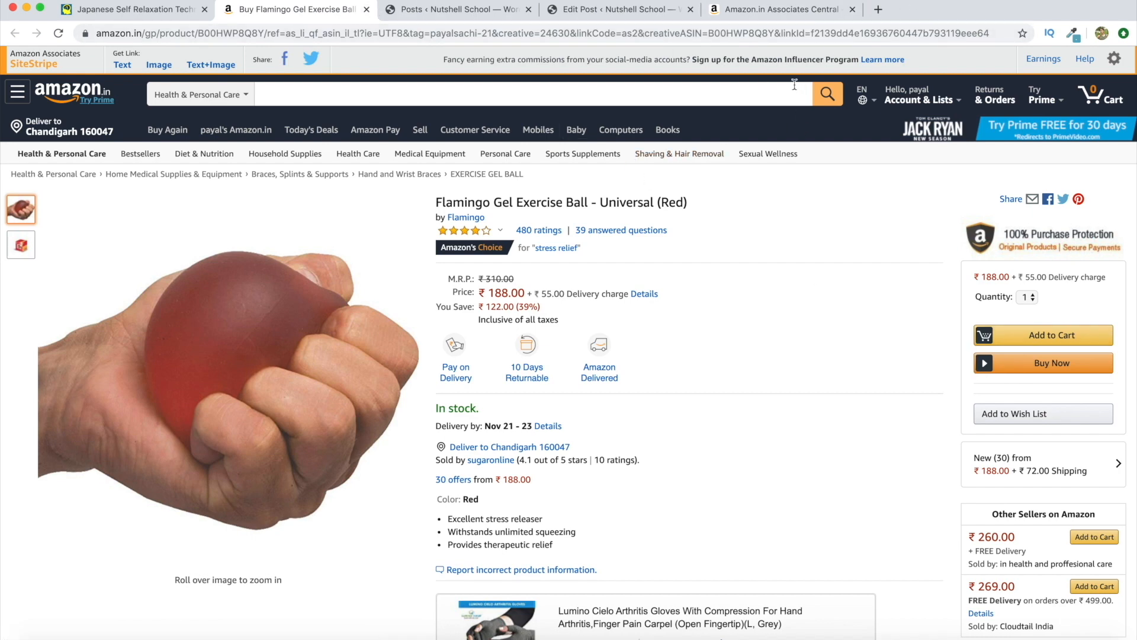
left_click(131, 17)
scroll(680, 296, "down", 5)
scroll(680, 296, "down", 10)
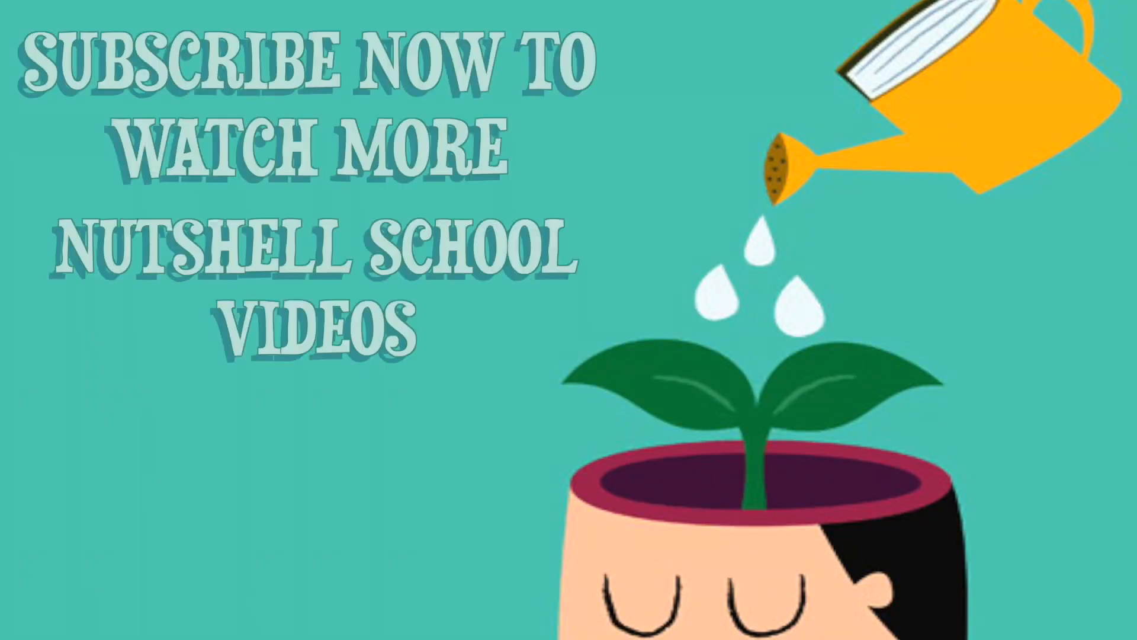